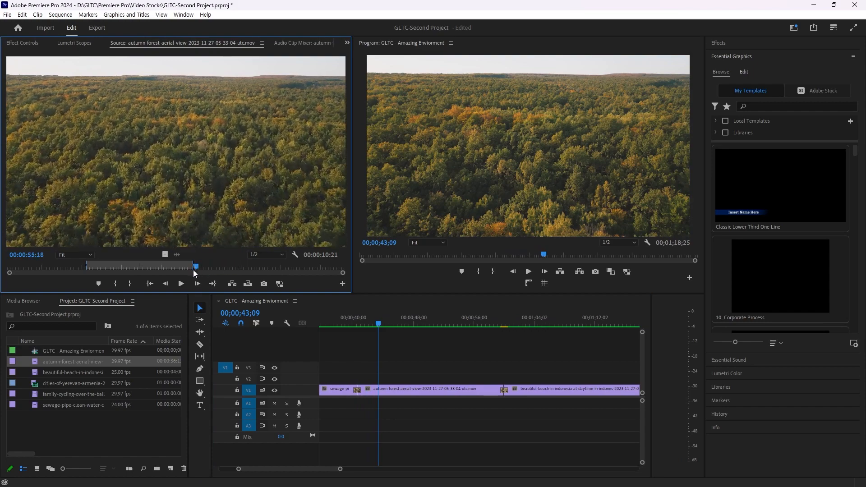
Step: Mark a 00:00:09:20 range ending at 00:01:03:01 in the autumn forest source clip and make a subclip named Autumn forest Subclop without restricted trims
{"action": "left_click_drag", "start_coordinate": [87, 266], "coordinate": [269, 261]}
{"action": "left_click_drag", "start_coordinate": [196, 267], "coordinate": [274, 280]}
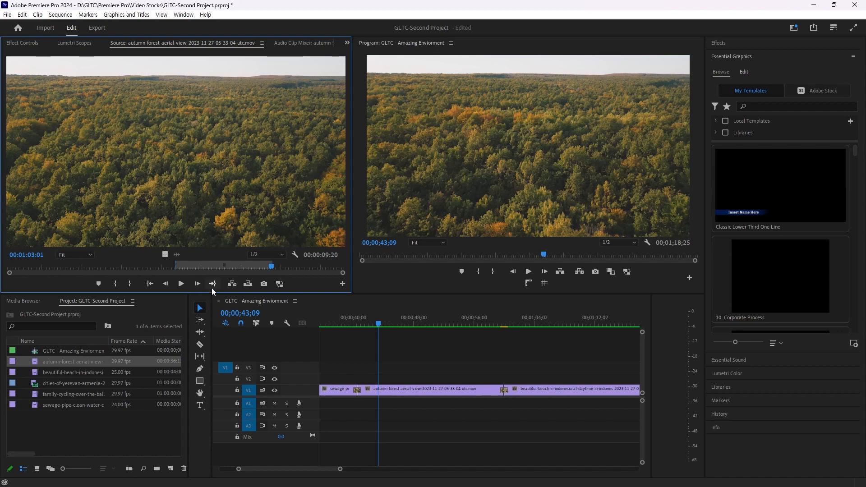
{"action": "left_click", "coordinate": [38, 16]}
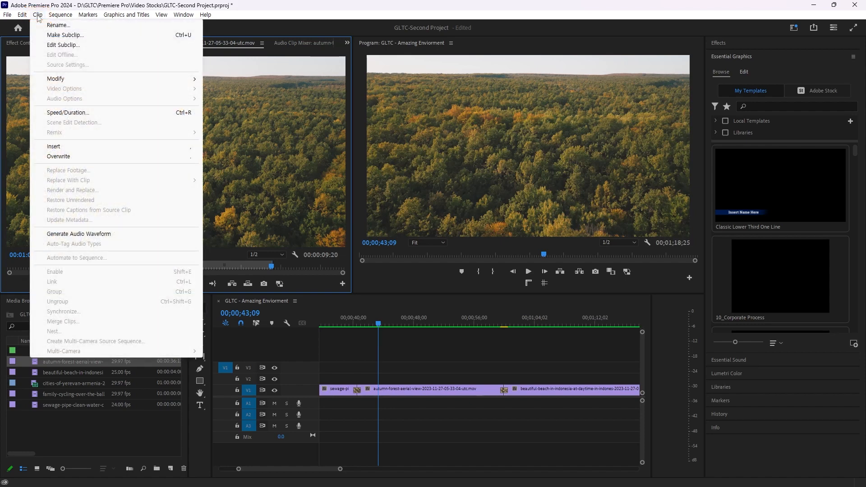
{"action": "left_click", "coordinate": [79, 36]}
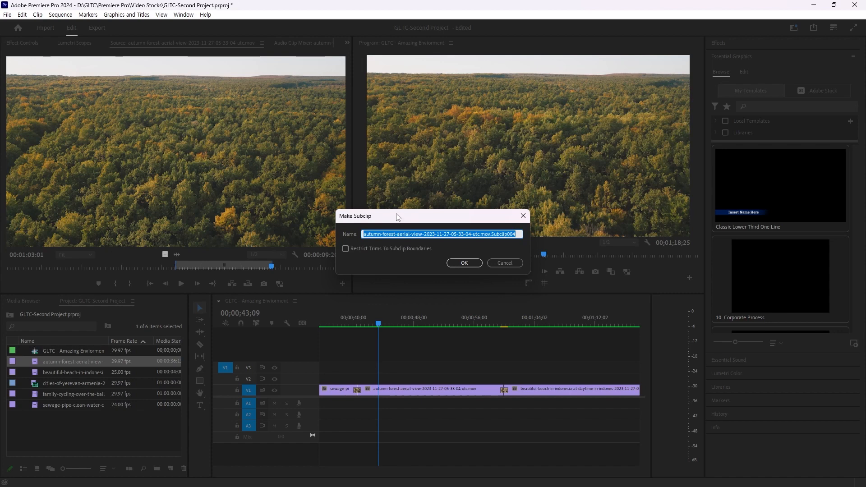
{"action": "left_click", "coordinate": [397, 232]}
{"action": "key", "text": "ctrl+a"}
{"action": "type", "text": "Autumn fo"}
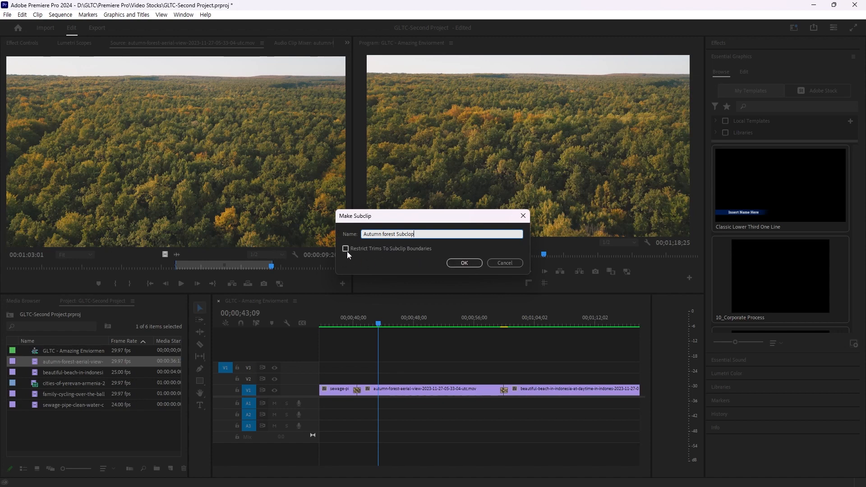
{"action": "left_click", "coordinate": [460, 263]}
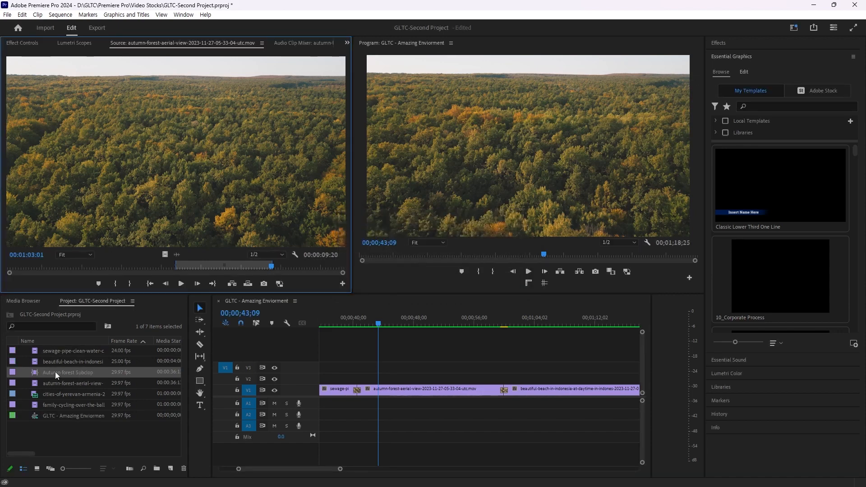
Step: Place Autumn forest Subclop on track V1 after the beach clip, leaving a gap between them
{"action": "left_click_drag", "start_coordinate": [62, 469], "coordinate": [102, 473]}
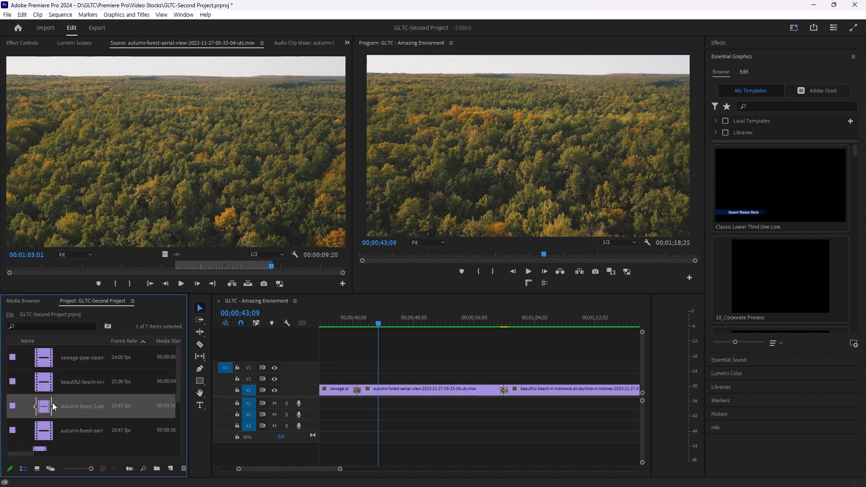
{"action": "left_click_drag", "start_coordinate": [92, 469], "coordinate": [64, 468]}
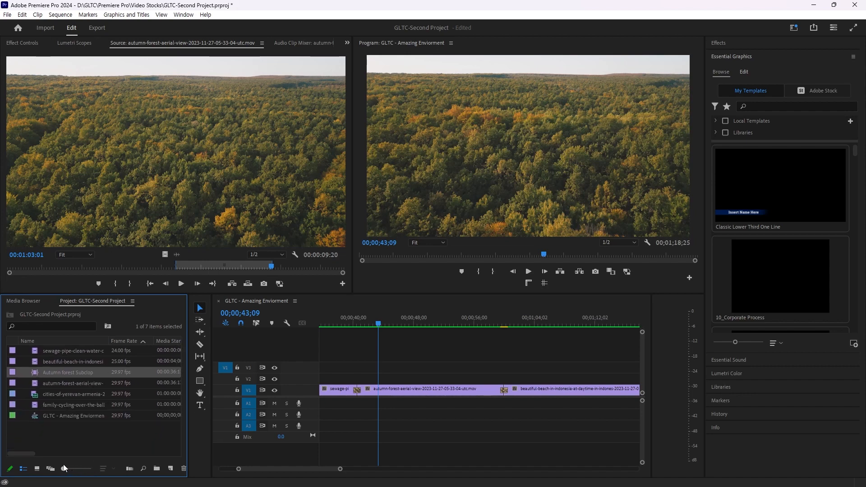
{"action": "scroll", "coordinate": [429, 395], "scroll_direction": "down", "scroll_amount": 3}
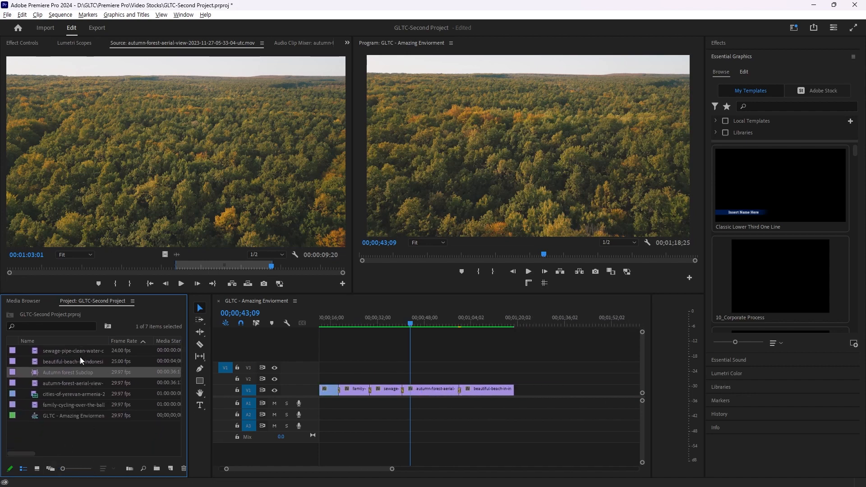
{"action": "left_click_drag", "start_coordinate": [71, 374], "coordinate": [542, 402]}
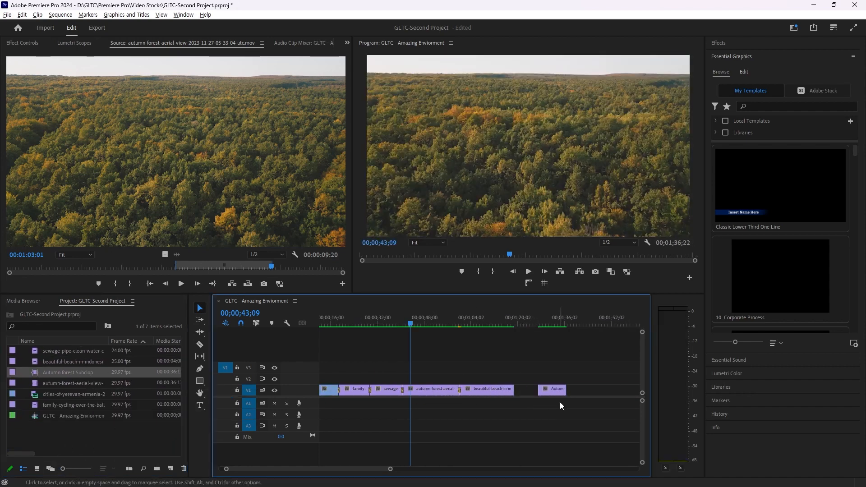
Step: Move the playhead to the end of the placed subclip at 00;01;36;22 and examine the subclip's edges
{"action": "scroll", "coordinate": [559, 404], "scroll_direction": "up", "scroll_amount": 3}
{"action": "left_click", "coordinate": [493, 321]}
{"action": "left_click_drag", "start_coordinate": [493, 321], "coordinate": [571, 357]}
{"action": "scroll", "coordinate": [541, 372], "scroll_direction": "up", "scroll_amount": 5}
{"action": "scroll", "coordinate": [384, 387], "scroll_direction": "down", "scroll_amount": 4}
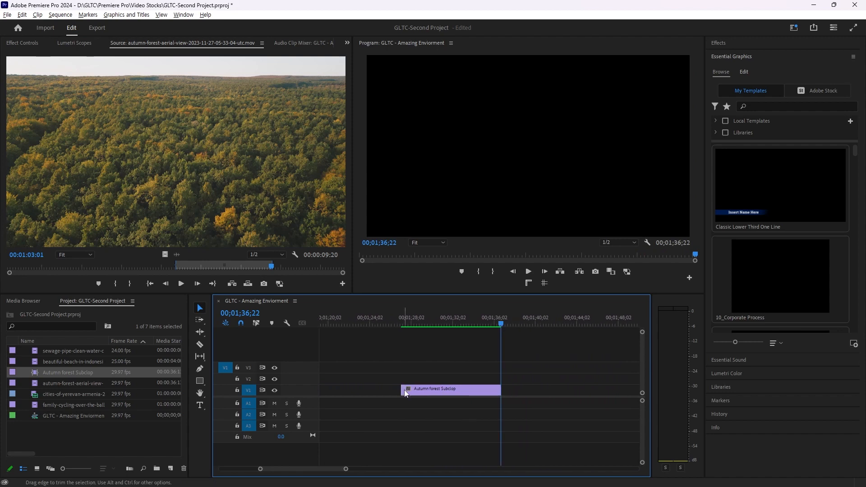
{"action": "scroll", "coordinate": [407, 389], "scroll_direction": "down", "scroll_amount": 3}
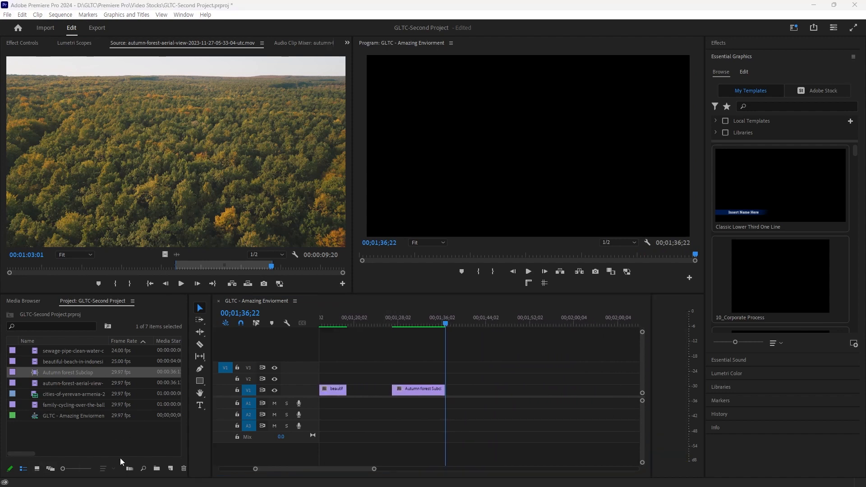
Step: Make another subclip of the marked source range named Autumn Forest Subclip.2 with trims restricted to the subclip boundaries
{"action": "left_click", "coordinate": [37, 15]}
{"action": "left_click", "coordinate": [50, 35]}
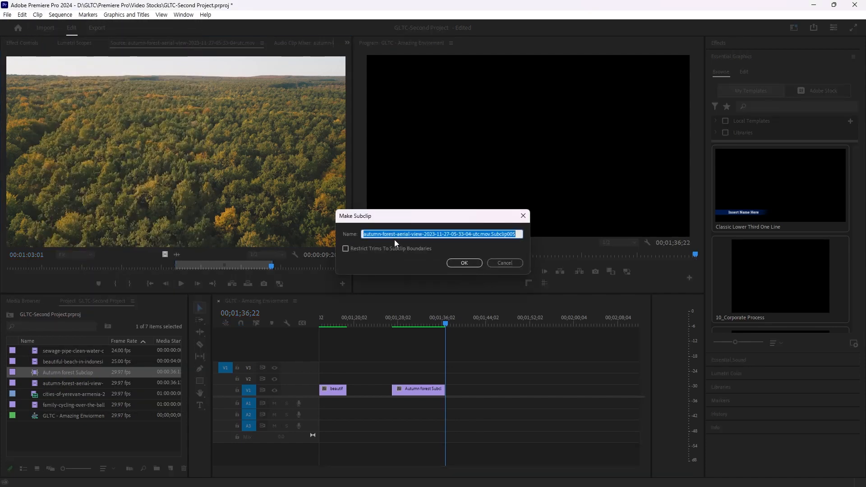
{"action": "type", "text": "Autumn Forest SU"}
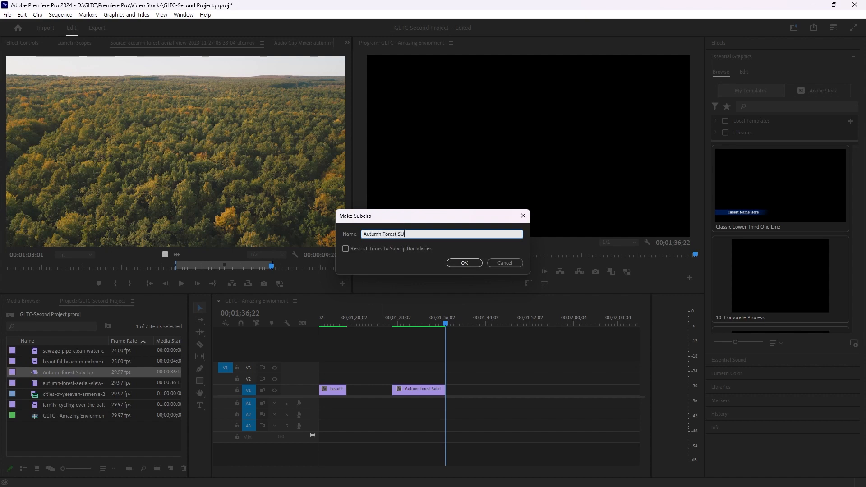
{"action": "type", "text": "blubl"}
{"action": "key", "text": "BackSpace"}
{"action": "type", "text": "clip2"}
{"action": "left_click", "coordinate": [383, 250]}
{"action": "left_click", "coordinate": [464, 263]}
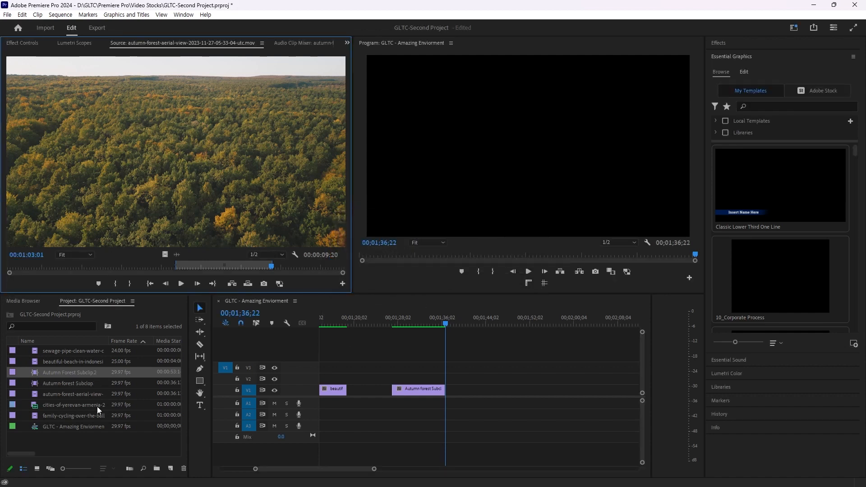
Step: Place Autumn Forest Subclip.2 on track V1 after the first subclip, leaving a gap between them
{"action": "left_click_drag", "start_coordinate": [88, 371], "coordinate": [475, 391]}
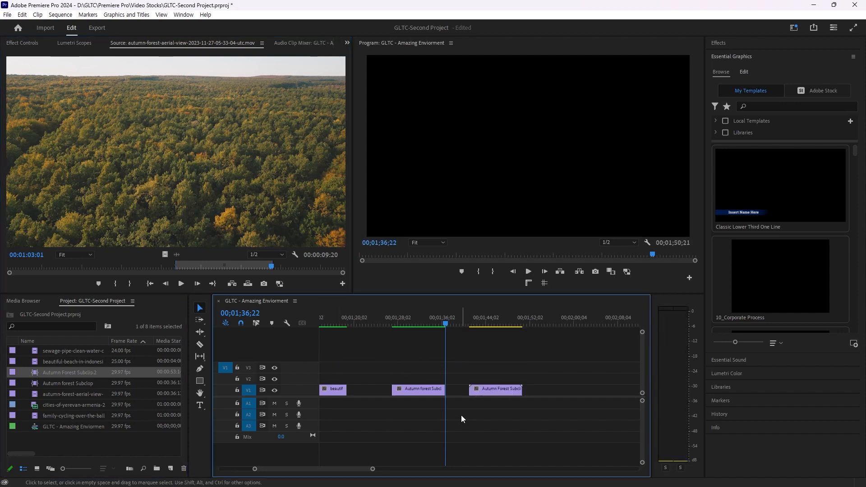
{"action": "scroll", "coordinate": [460, 429], "scroll_direction": "up", "scroll_amount": 3}
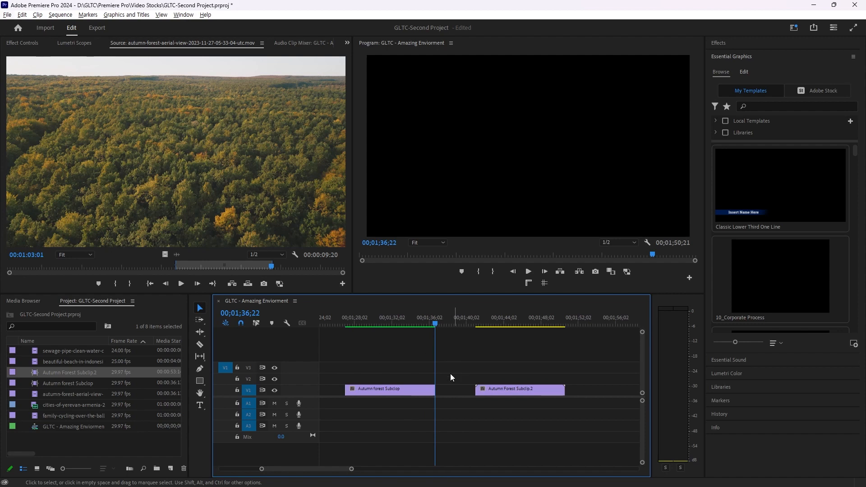
{"action": "scroll", "coordinate": [491, 405], "scroll_direction": "up", "scroll_amount": 5}
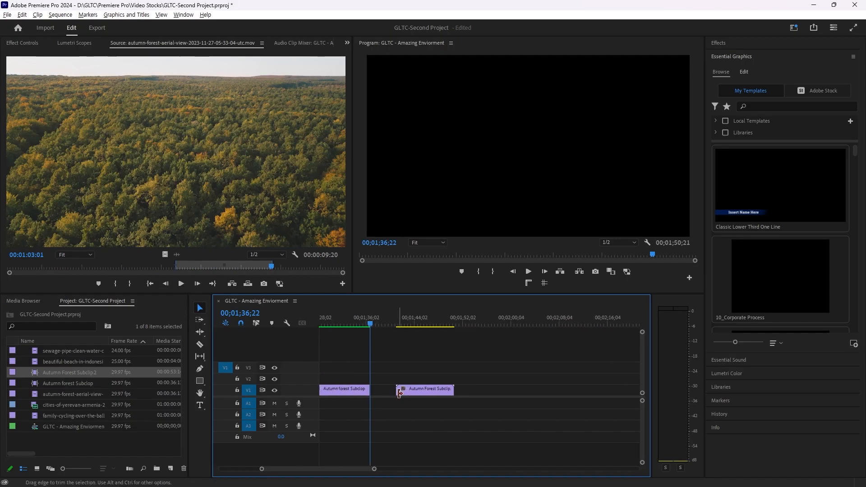
Step: Move the playhead to 00;00;00;06 and examine the edges of the clips along track V1, including the cities clip's start
{"action": "left_click", "coordinate": [383, 392]}
{"action": "scroll", "coordinate": [387, 399], "scroll_direction": "down", "scroll_amount": 5}
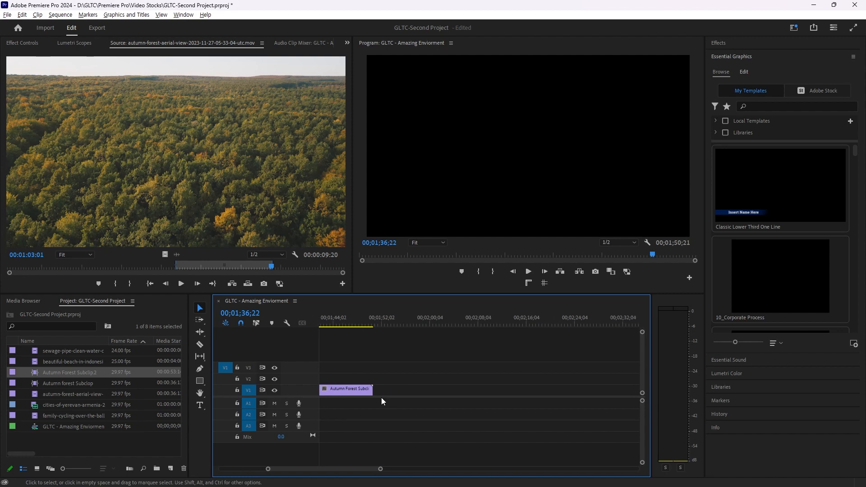
{"action": "scroll", "coordinate": [373, 391], "scroll_direction": "up", "scroll_amount": 4}
{"action": "scroll", "coordinate": [377, 391], "scroll_direction": "up", "scroll_amount": 5}
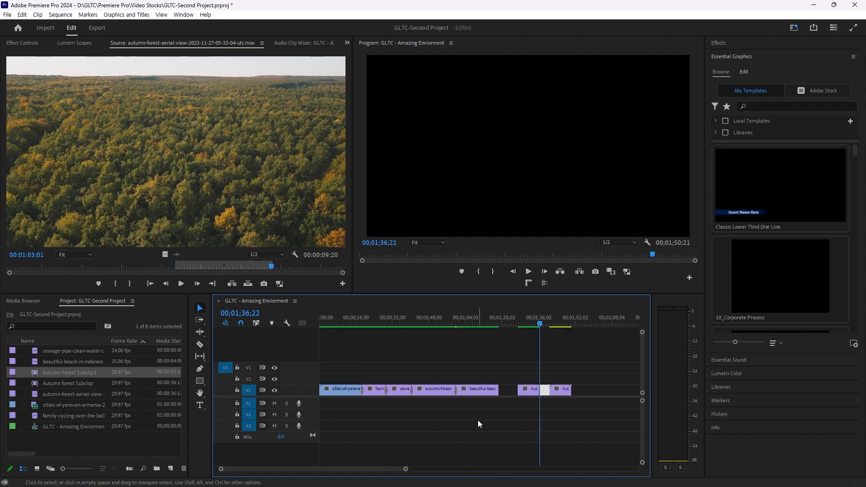
{"action": "scroll", "coordinate": [359, 389], "scroll_direction": "up", "scroll_amount": 3}
{"action": "scroll", "coordinate": [356, 386], "scroll_direction": "up", "scroll_amount": 6}
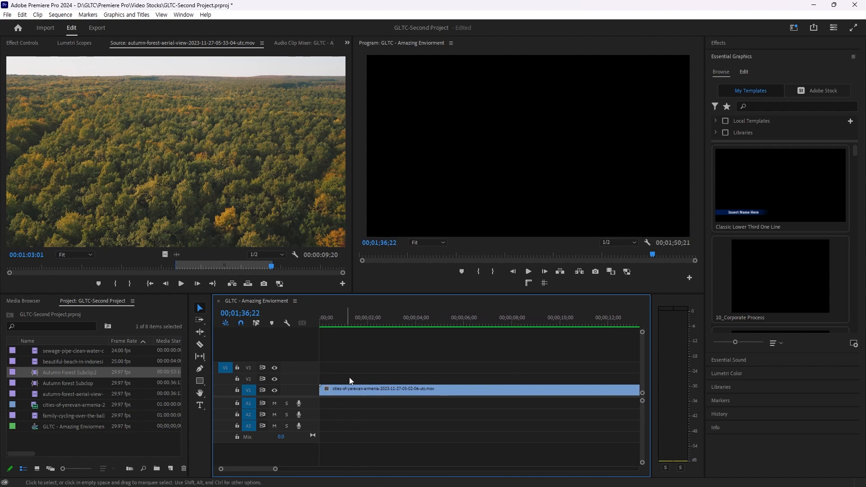
{"action": "left_click", "coordinate": [362, 325]}
{"action": "left_click_drag", "start_coordinate": [360, 326], "coordinate": [324, 361]}
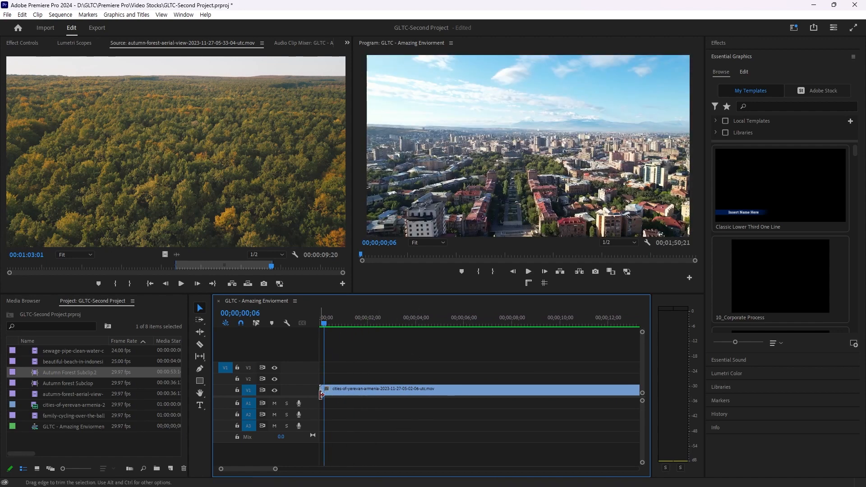
{"action": "scroll", "coordinate": [446, 407], "scroll_direction": "down", "scroll_amount": 6}
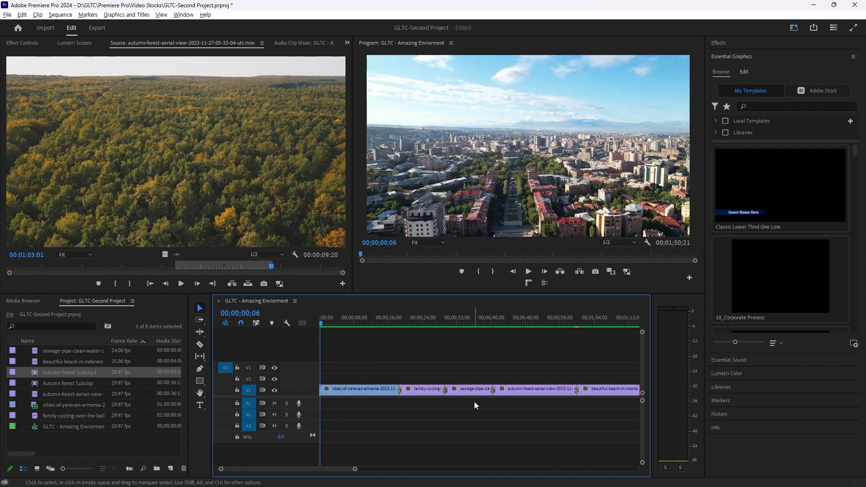
Step: Try to extend the end of the beach clip on V1 into the gap before Autumn forest Subclop
{"action": "scroll", "coordinate": [489, 395], "scroll_direction": "up", "scroll_amount": 4}
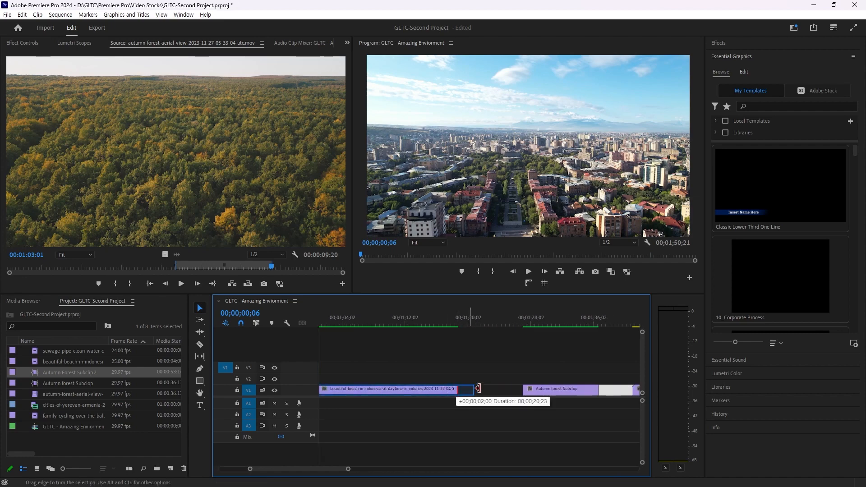
{"action": "scroll", "coordinate": [503, 388], "scroll_direction": "up", "scroll_amount": 2}
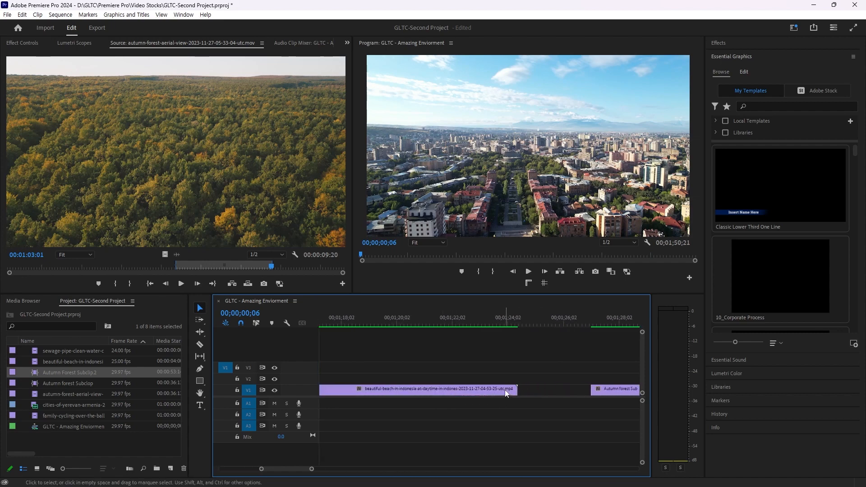
{"action": "scroll", "coordinate": [490, 400], "scroll_direction": "down", "scroll_amount": 2}
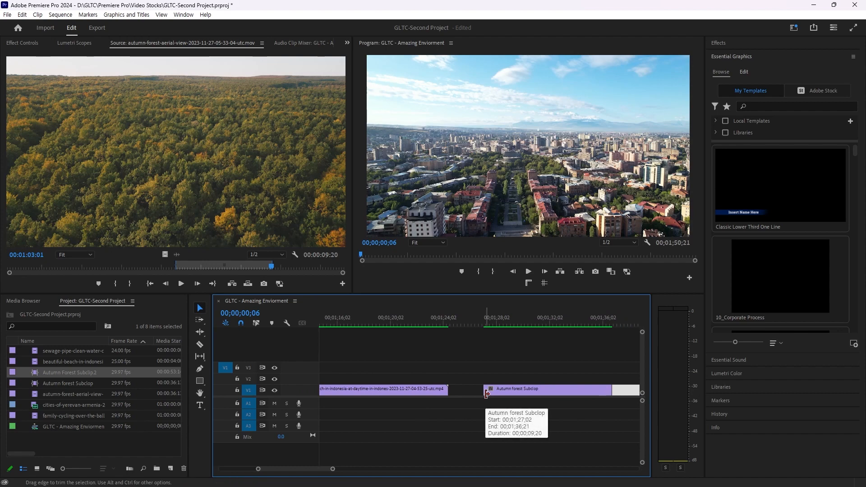
{"action": "left_click_drag", "start_coordinate": [451, 392], "coordinate": [516, 389]}
{"action": "scroll", "coordinate": [510, 383], "scroll_direction": "down", "scroll_amount": 4}
{"action": "scroll", "coordinate": [526, 383], "scroll_direction": "down", "scroll_amount": 5}
{"action": "scroll", "coordinate": [478, 382], "scroll_direction": "up", "scroll_amount": 5}
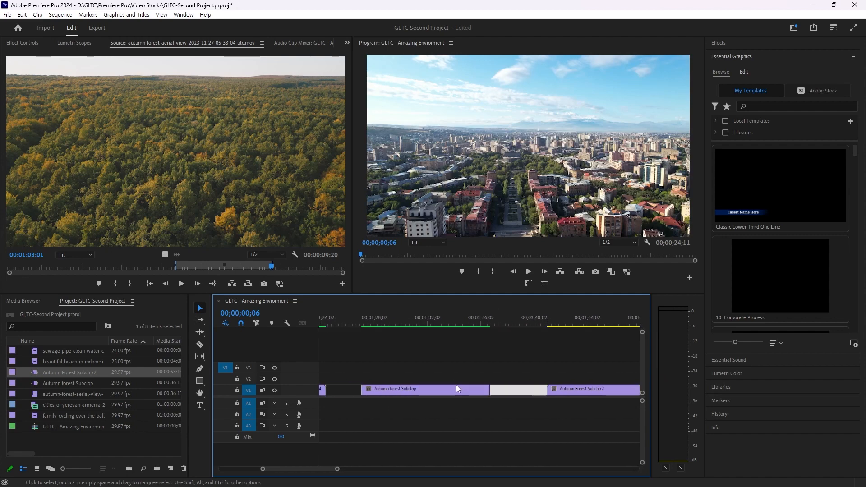
{"action": "left_click", "coordinate": [461, 356]}
{"action": "scroll", "coordinate": [513, 380], "scroll_direction": "down", "scroll_amount": 3}
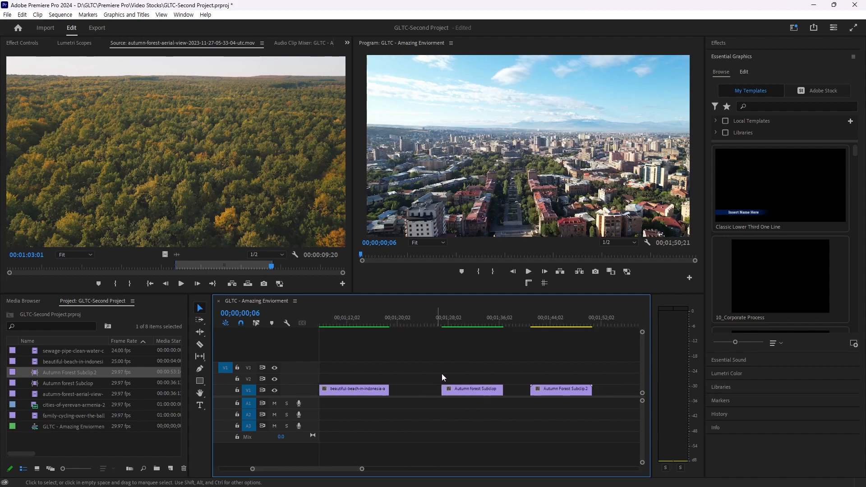
Step: Try extending the start of Autumn forest Subclop back toward the beach clip, and undo the trim
{"action": "left_click_drag", "start_coordinate": [533, 391], "coordinate": [537, 390]}
{"action": "left_click_drag", "start_coordinate": [442, 392], "coordinate": [368, 396]}
{"action": "key", "text": "ctrl+z"}
Step: Place a second copy of Autumn forest Subclop on V2 directly above the first, and undo the placement
{"action": "left_click", "coordinate": [64, 371]}
{"action": "left_click_drag", "start_coordinate": [64, 380], "coordinate": [446, 376]}
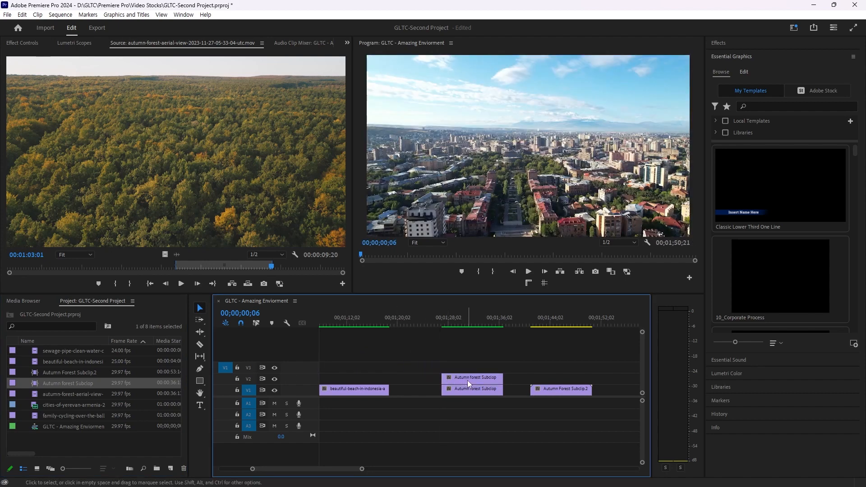
{"action": "key", "text": "ctrl+z"}
Step: Try extending both the start and the end of Autumn forest Subclop on V1, and undo both trims
{"action": "left_click_drag", "start_coordinate": [445, 390], "coordinate": [428, 390]}
{"action": "left_click_drag", "start_coordinate": [502, 390], "coordinate": [512, 388]}
{"action": "key", "text": "ctrl+z"}
{"action": "key", "text": "ctrl+z"}
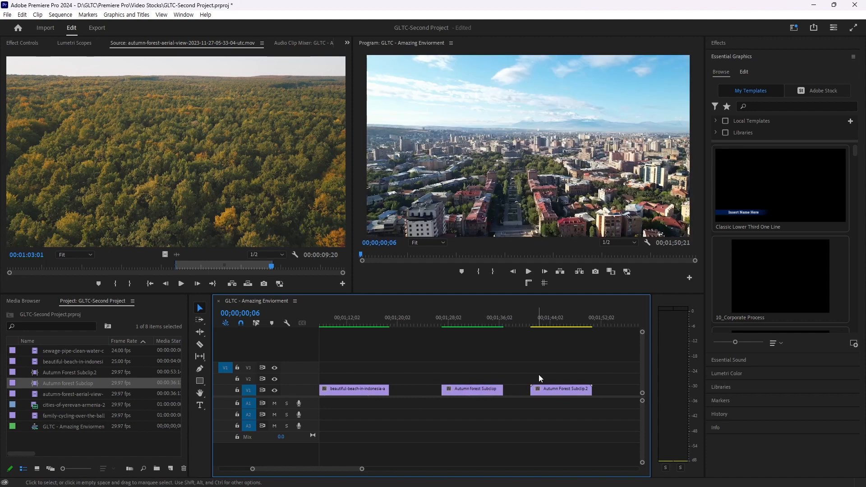
Step: Try to extend the start and end of Autumn Forest Subclip.2 on V1, and undo the last trim
{"action": "left_click", "coordinate": [539, 323]}
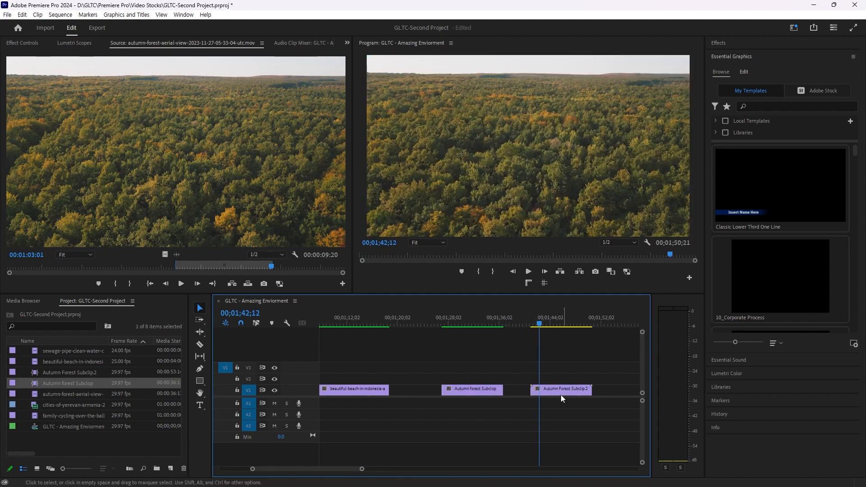
{"action": "left_click_drag", "start_coordinate": [532, 390], "coordinate": [486, 397]}
{"action": "left_click_drag", "start_coordinate": [595, 391], "coordinate": [627, 392]}
{"action": "scroll", "coordinate": [627, 392], "scroll_direction": "down", "scroll_amount": 2}
{"action": "left_click_drag", "start_coordinate": [517, 390], "coordinate": [488, 391]}
{"action": "key", "text": "ctrl+z"}
{"action": "scroll", "coordinate": [478, 377], "scroll_direction": "up", "scroll_amount": 2}
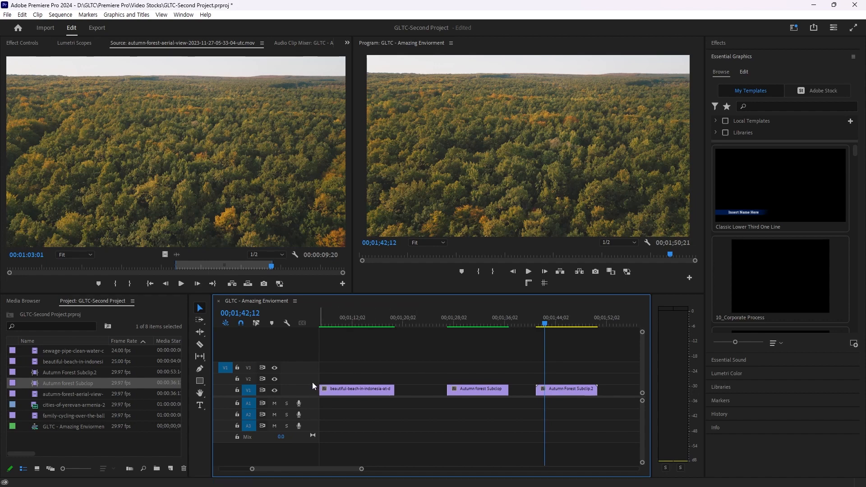
Step: Increase the height of the Video 1 track to show clip thumbnails and examine the start corner of Autumn Forest Subclip.2
{"action": "left_click_drag", "start_coordinate": [298, 385], "coordinate": [295, 370]}
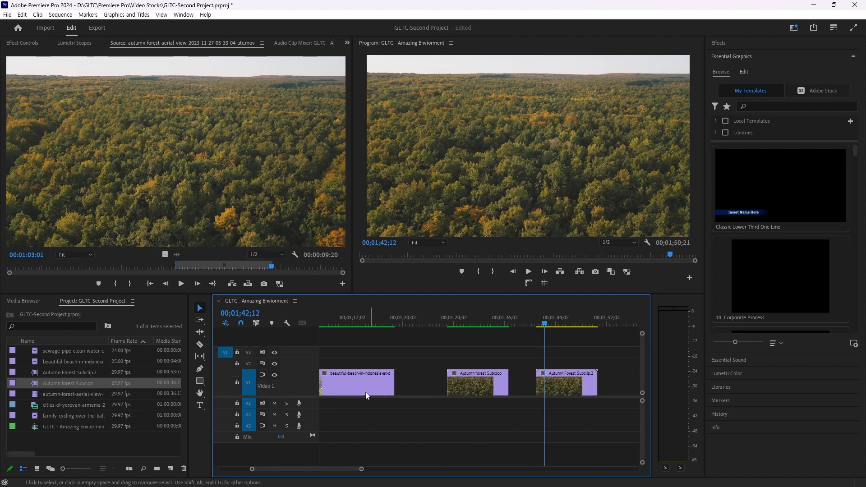
{"action": "scroll", "coordinate": [350, 373], "scroll_direction": "left", "scroll_amount": 6}
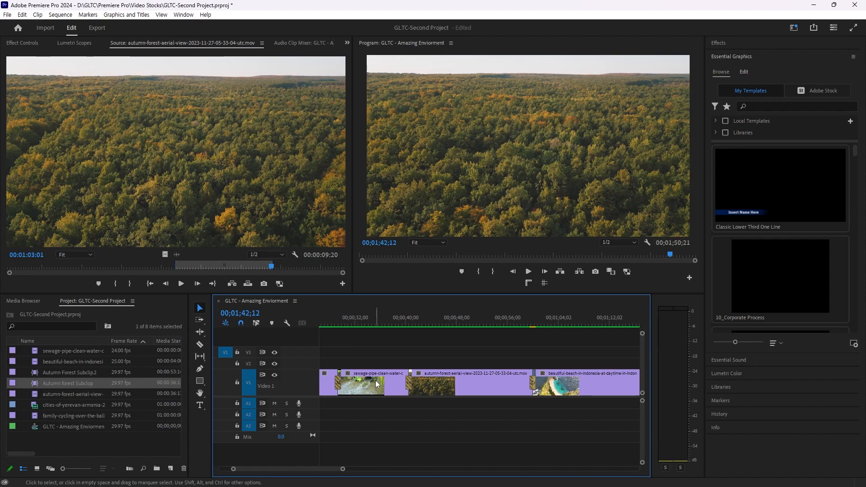
{"action": "scroll", "coordinate": [376, 383], "scroll_direction": "right", "scroll_amount": 3}
{"action": "scroll", "coordinate": [377, 383], "scroll_direction": "right", "scroll_amount": 6}
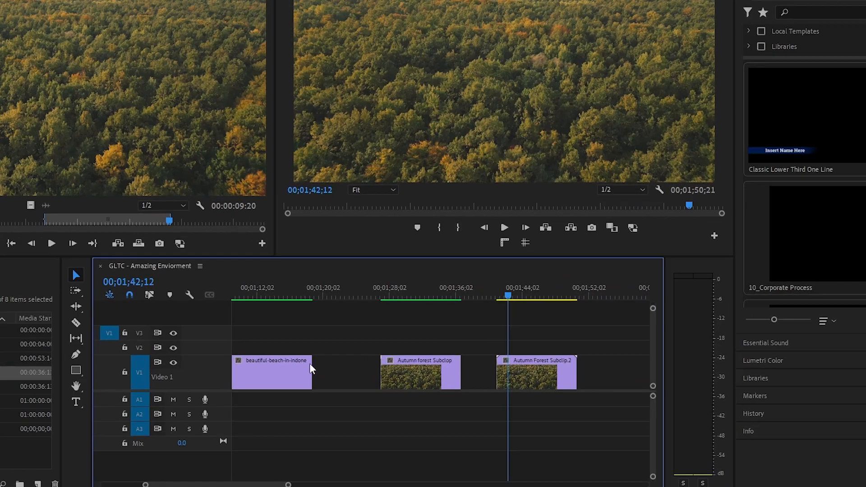
{"action": "scroll", "coordinate": [392, 316], "scroll_direction": "up", "scroll_amount": 2}
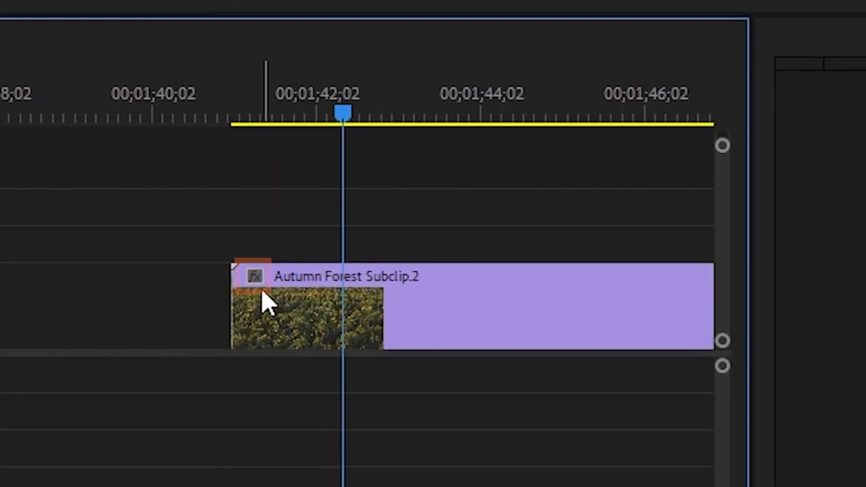
Step: Play a short section of the autumn-forest-aerial-view clip on V1 from about 46 seconds
{"action": "scroll", "coordinate": [266, 301], "scroll_direction": "down", "scroll_amount": 3}
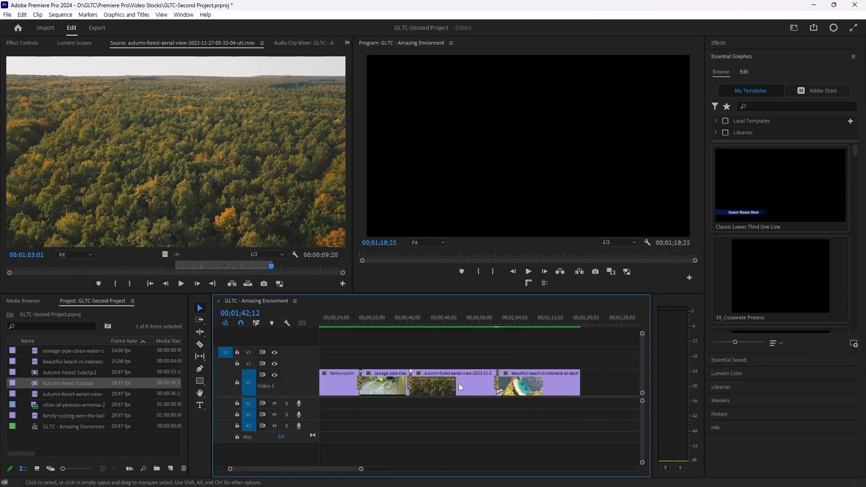
{"action": "left_click", "coordinate": [480, 322]}
{"action": "left_click", "coordinate": [430, 321]}
{"action": "key", "text": "space"}
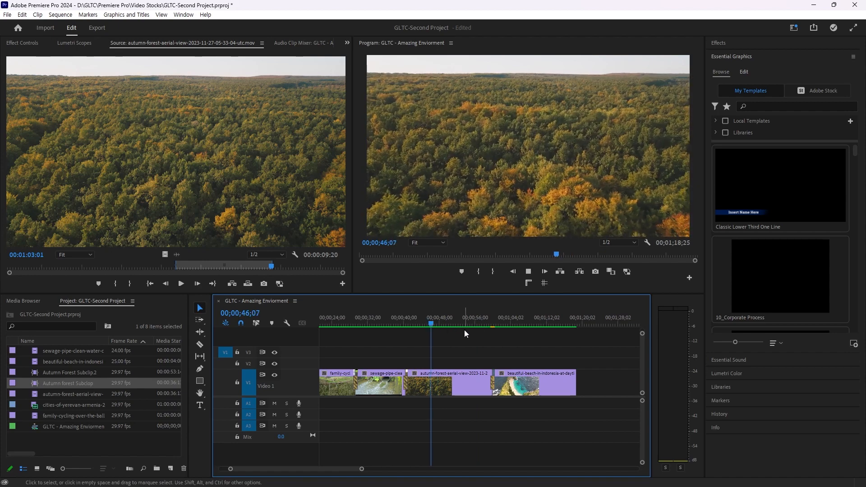
{"action": "key", "text": "space"}
Step: Select the autumn-forest-aerial-view clip on V1 at its start, just after the transition from the sewage-pipe clip
{"action": "scroll", "coordinate": [394, 377], "scroll_direction": "down", "scroll_amount": 3}
{"action": "scroll", "coordinate": [420, 380], "scroll_direction": "up", "scroll_amount": 5}
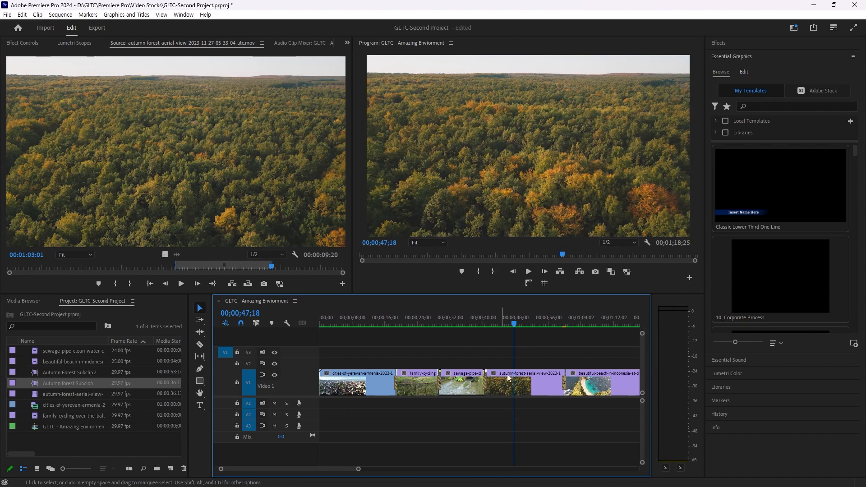
{"action": "scroll", "coordinate": [518, 361], "scroll_direction": "up", "scroll_amount": 2}
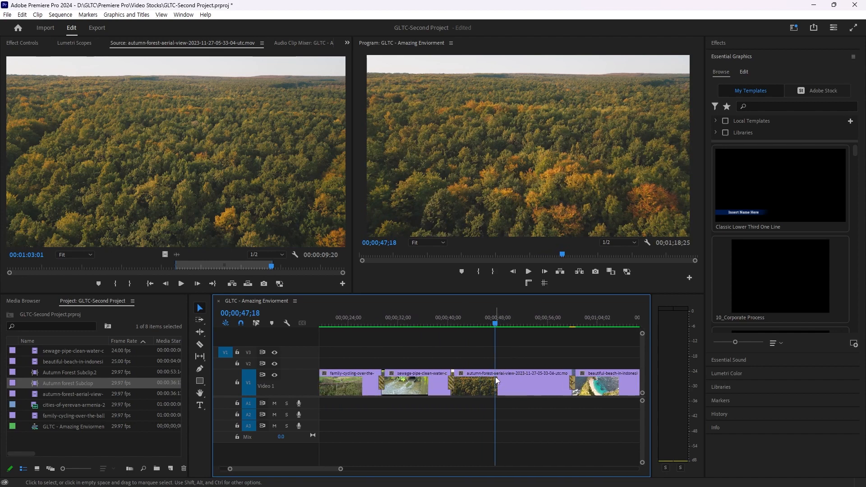
{"action": "scroll", "coordinate": [465, 380], "scroll_direction": "up", "scroll_amount": 5}
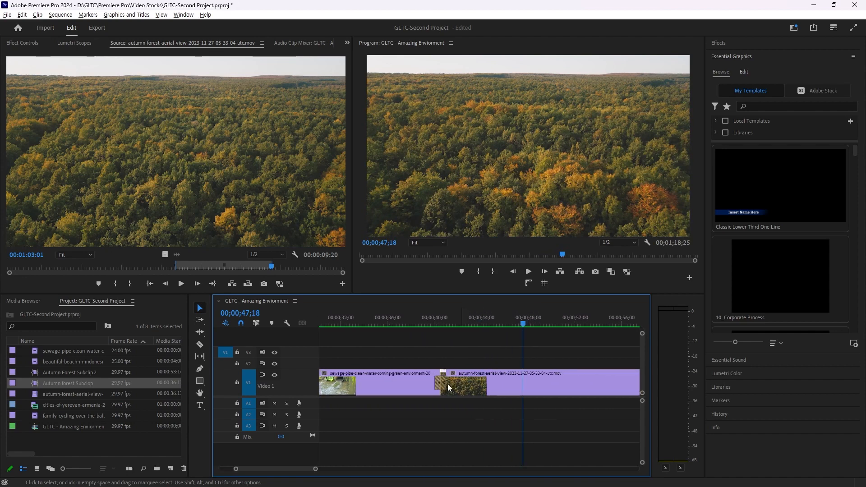
{"action": "scroll", "coordinate": [448, 382], "scroll_direction": "up", "scroll_amount": 5}
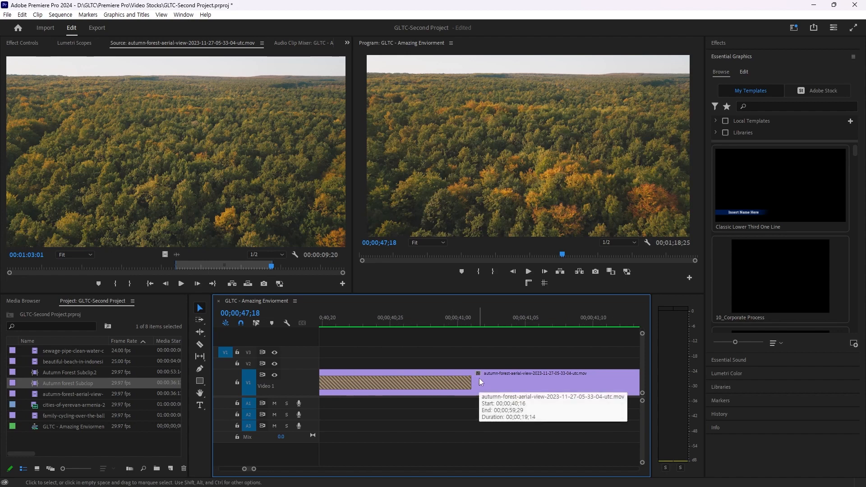
{"action": "scroll", "coordinate": [482, 378], "scroll_direction": "down", "scroll_amount": 6}
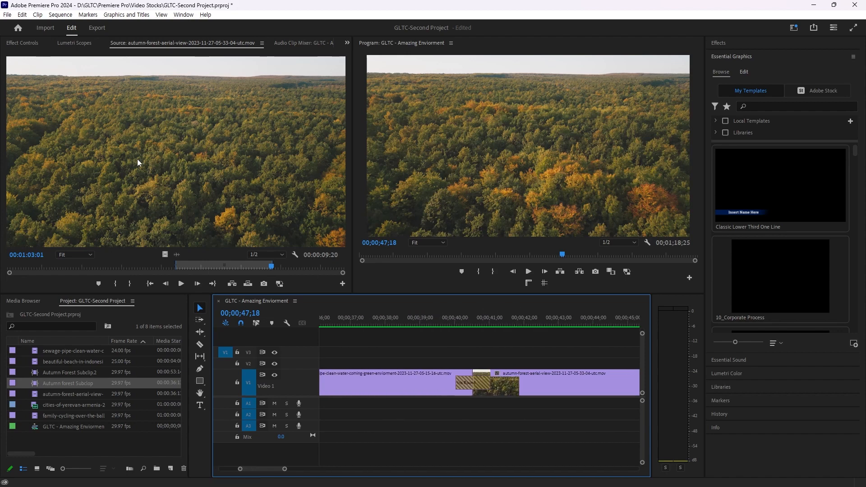
{"action": "left_click", "coordinate": [510, 377]}
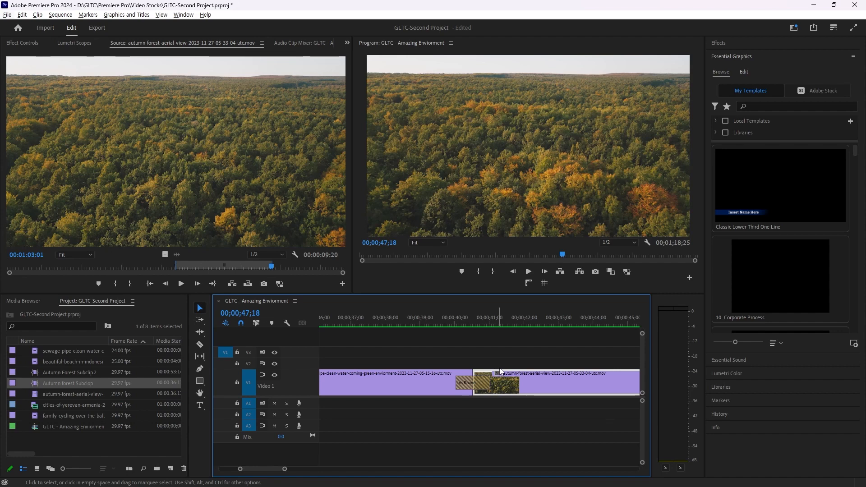
Step: Switch the keyframe line on the autumn-forest-aerial-view clip to Time Remapping Speed
{"action": "scroll", "coordinate": [532, 353], "scroll_direction": "down", "scroll_amount": 10}
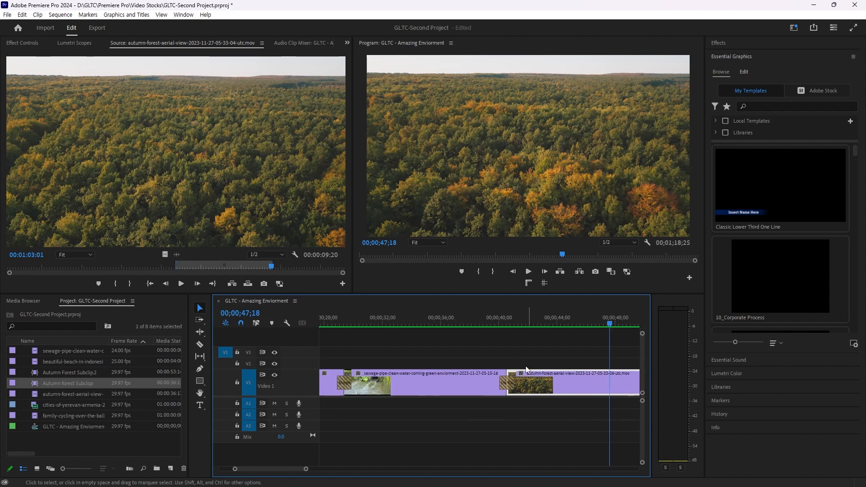
{"action": "scroll", "coordinate": [403, 367], "scroll_direction": "up", "scroll_amount": 6}
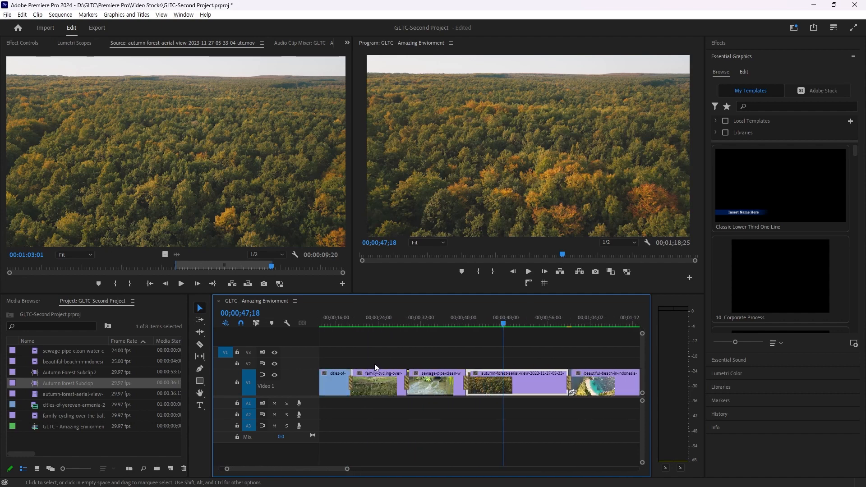
{"action": "scroll", "coordinate": [431, 372], "scroll_direction": "up", "scroll_amount": 4}
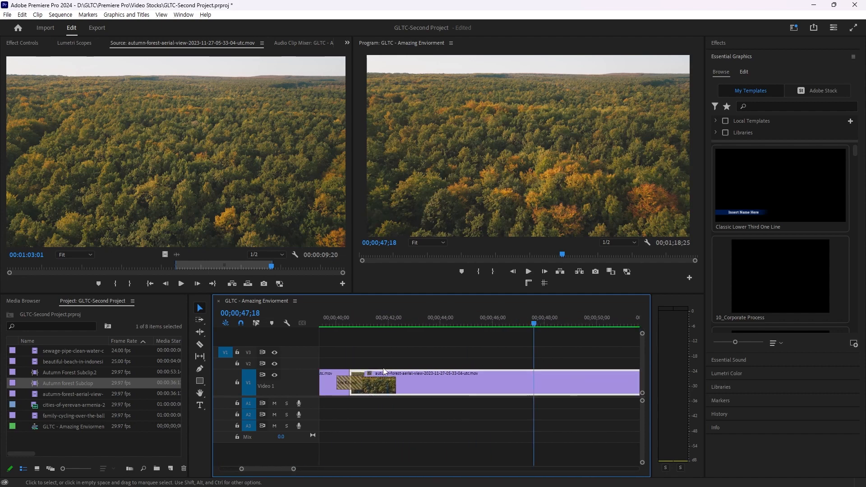
{"action": "double_click", "coordinate": [369, 374]}
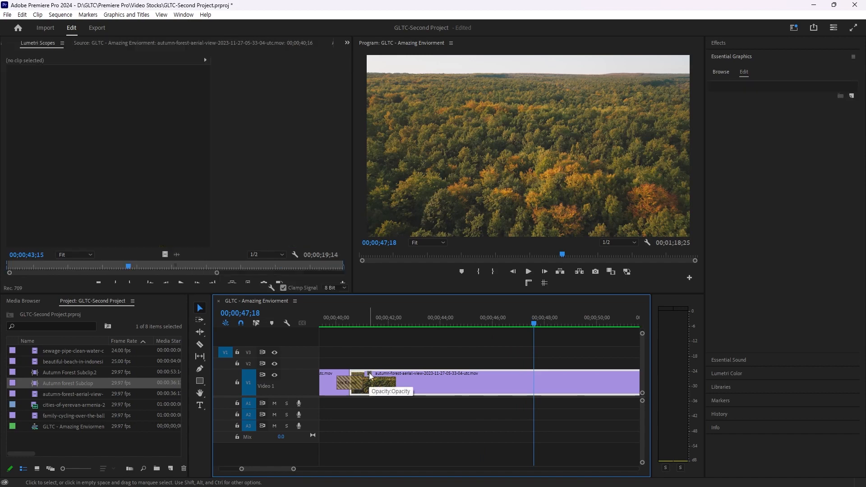
{"action": "right_click", "coordinate": [369, 374]}
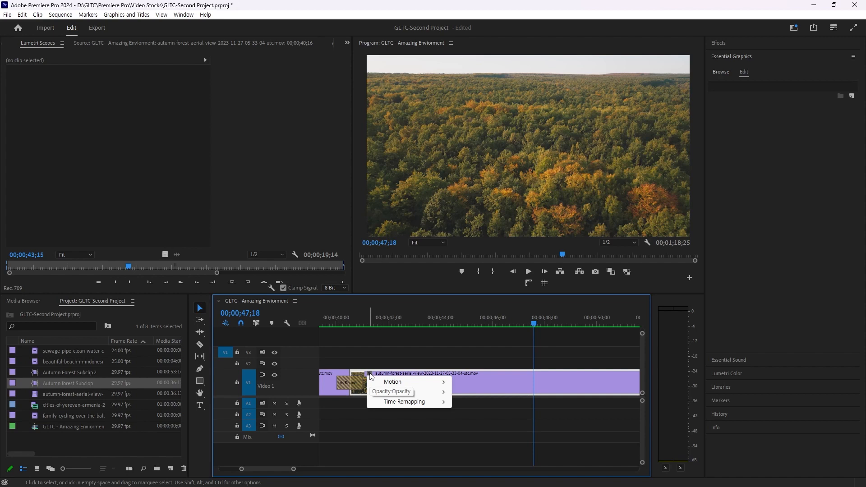
{"action": "mouse_move", "coordinate": [410, 403]}
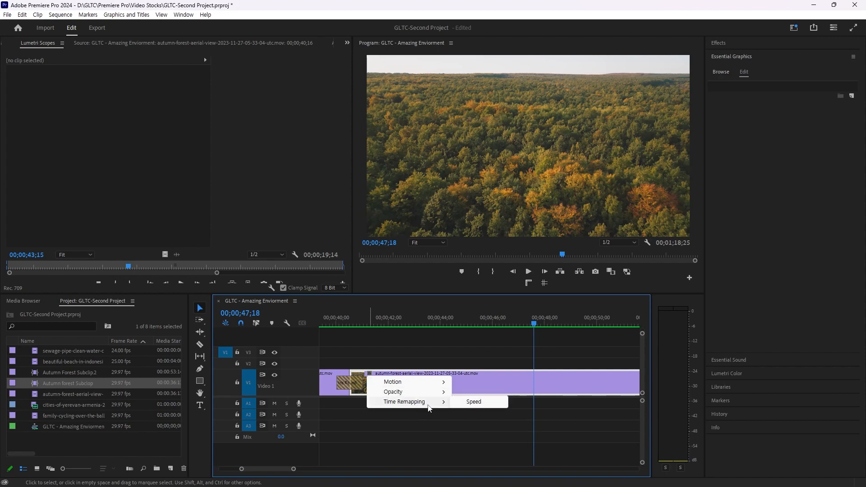
{"action": "left_click", "coordinate": [470, 402]}
Step: Add a speed keyframe at about 00;00;46;00 on the autumn-forest-aerial-view clip's speed line
{"action": "scroll", "coordinate": [460, 389], "scroll_direction": "down", "scroll_amount": 12}
{"action": "scroll", "coordinate": [406, 400], "scroll_direction": "up", "scroll_amount": 3}
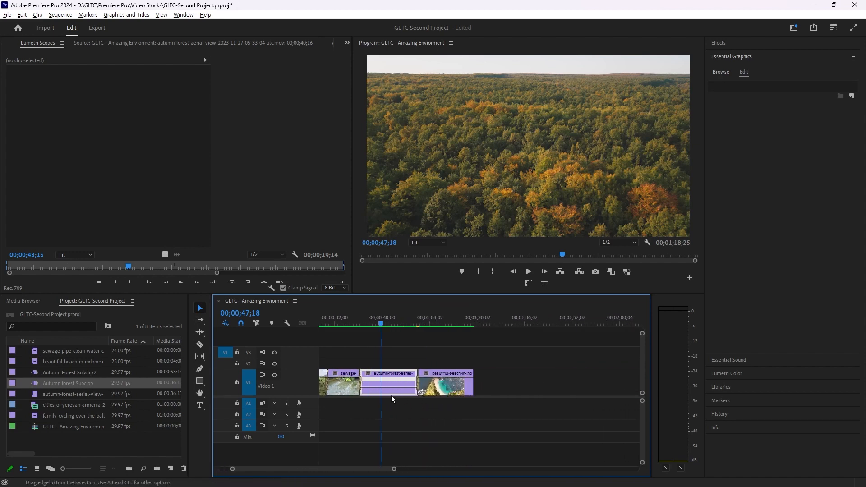
{"action": "scroll", "coordinate": [391, 399], "scroll_direction": "up", "scroll_amount": 4}
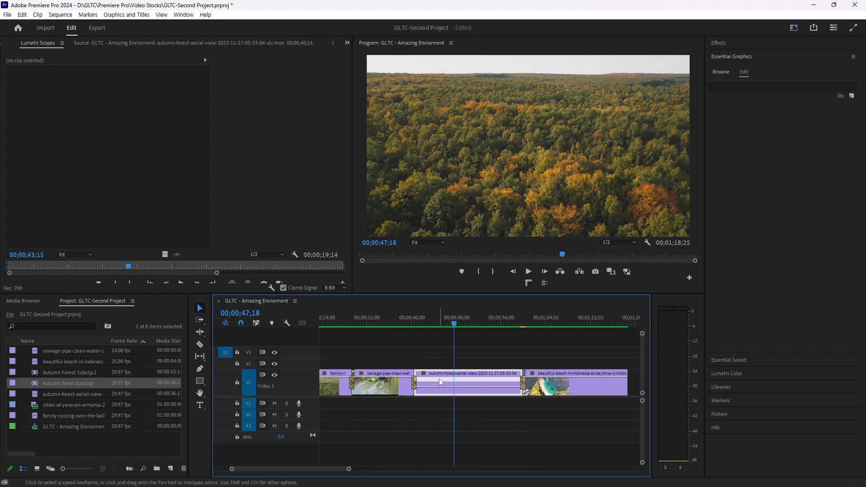
{"action": "scroll", "coordinate": [443, 412], "scroll_direction": "up", "scroll_amount": 2}
{"action": "scroll", "coordinate": [522, 415], "scroll_direction": "down", "scroll_amount": 2}
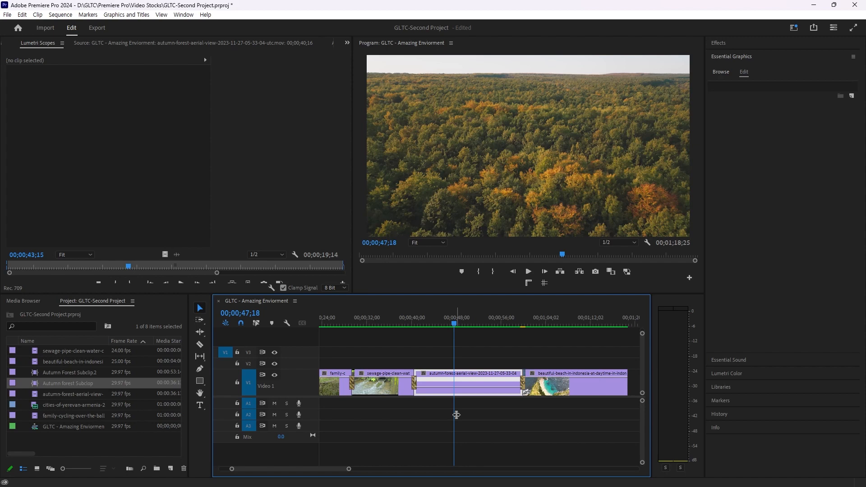
{"action": "key", "text": "alt"}
{"action": "scroll", "coordinate": [454, 414], "scroll_direction": "up", "scroll_amount": 1}
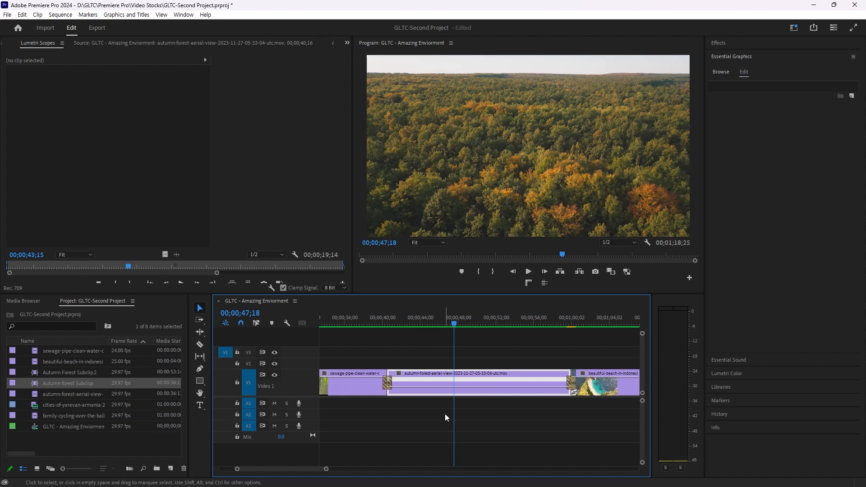
{"action": "left_click", "coordinate": [438, 387], "text": "ctrl"}
{"action": "scroll", "coordinate": [444, 391], "scroll_direction": "up", "scroll_amount": 2}
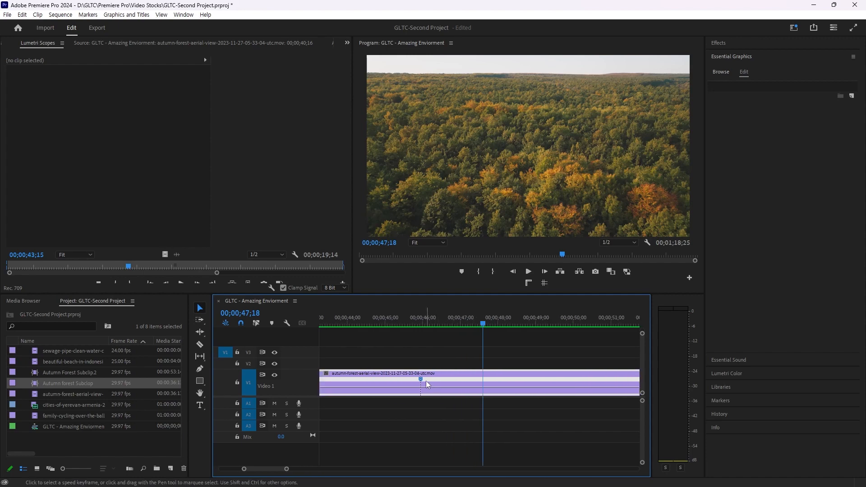
Step: Try to shift the speed keyframe on the autumn forest clip further along the timeline, and undo the change
{"action": "left_click_drag", "start_coordinate": [424, 386], "coordinate": [479, 384]}
{"action": "double_click", "coordinate": [449, 386]}
{"action": "key", "text": "ctrl+z"}
Step: Move the playhead to 00;00;43;19 in the autumn forest clip, ahead of its speed keyframe
{"action": "left_click", "coordinate": [430, 320]}
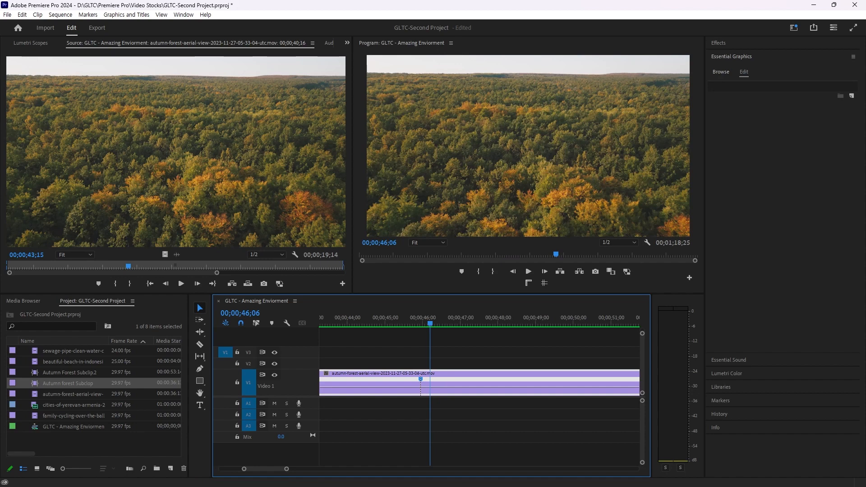
{"action": "scroll", "coordinate": [359, 421], "scroll_direction": "down", "scroll_amount": 5}
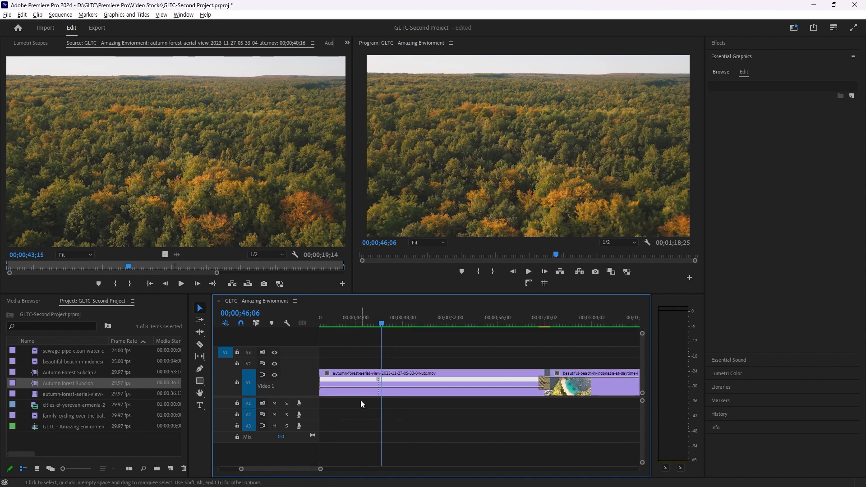
{"action": "scroll", "coordinate": [357, 400], "scroll_direction": "down", "scroll_amount": 3}
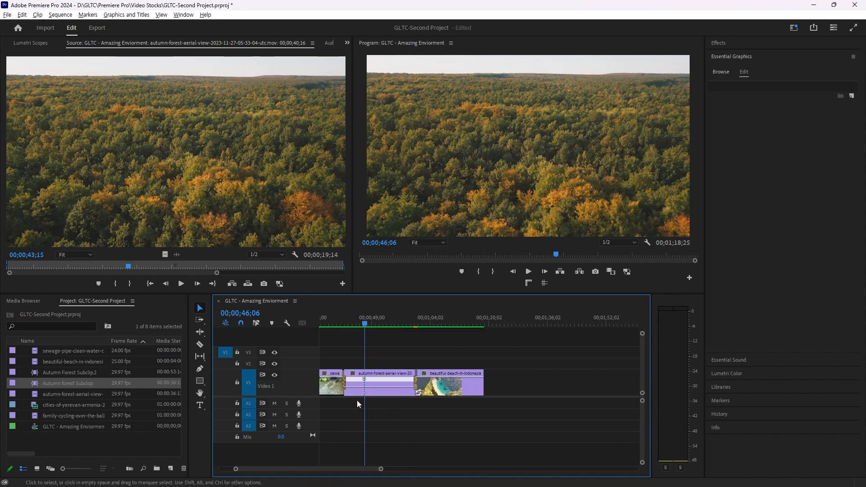
{"action": "scroll", "coordinate": [356, 400], "scroll_direction": "up", "scroll_amount": 2}
{"action": "scroll", "coordinate": [423, 406], "scroll_direction": "up", "scroll_amount": 2}
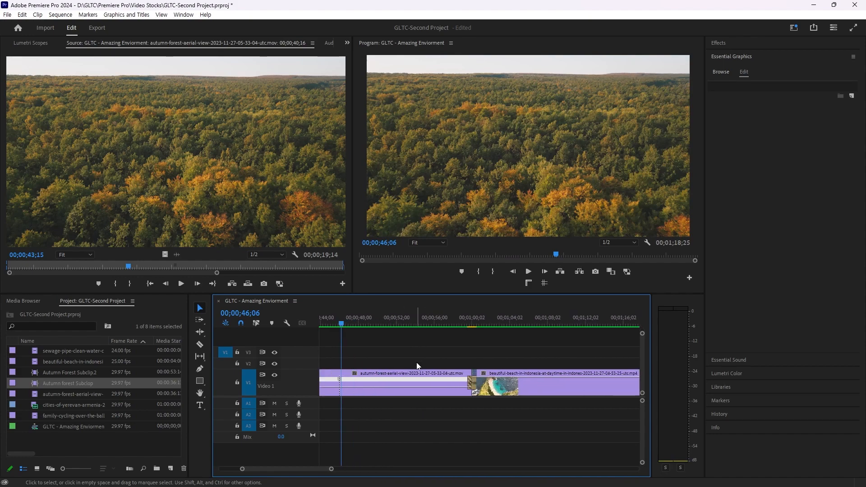
{"action": "scroll", "coordinate": [414, 371], "scroll_direction": "down", "scroll_amount": 3}
{"action": "scroll", "coordinate": [414, 373], "scroll_direction": "up", "scroll_amount": 2}
{"action": "left_click_drag", "start_coordinate": [453, 324], "coordinate": [446, 323]}
{"action": "scroll", "coordinate": [465, 376], "scroll_direction": "up", "scroll_amount": 4}
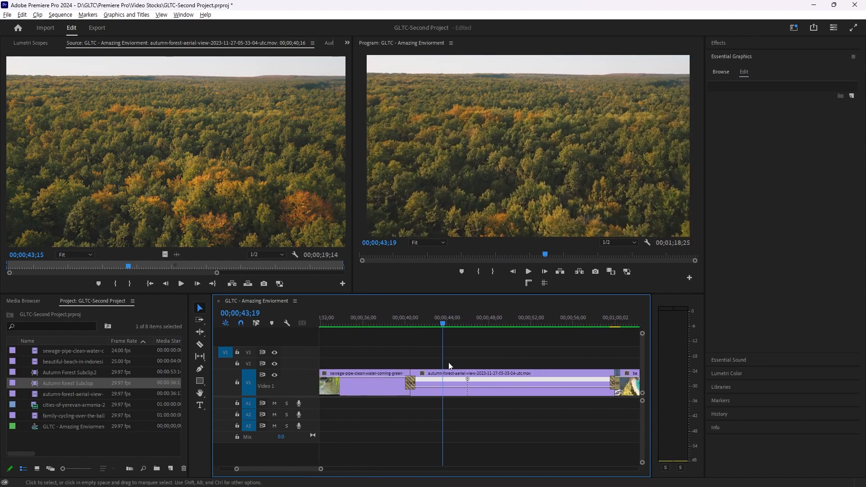
Step: Replace the clip's speed keyframe with new ones at about 00;00;43;04, 00;00;45;15 and 00;00;48;10
{"action": "scroll", "coordinate": [423, 413], "scroll_direction": "up", "scroll_amount": 2}
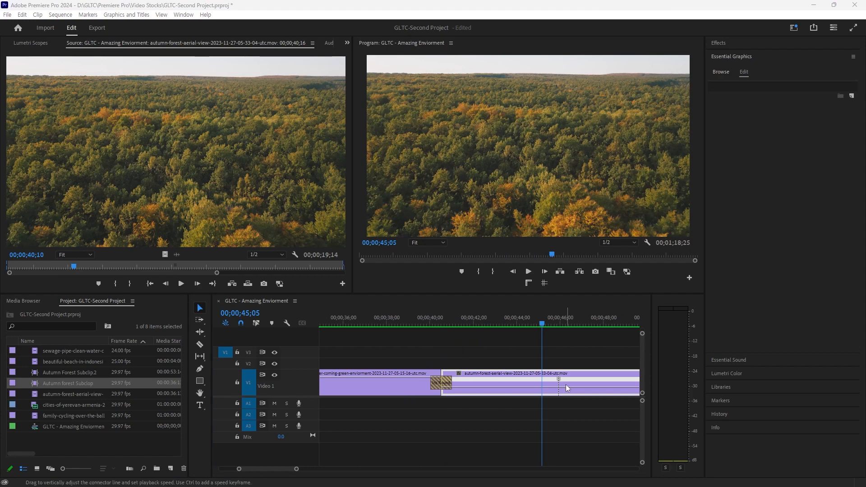
{"action": "left_click_drag", "start_coordinate": [559, 381], "coordinate": [545, 383]}
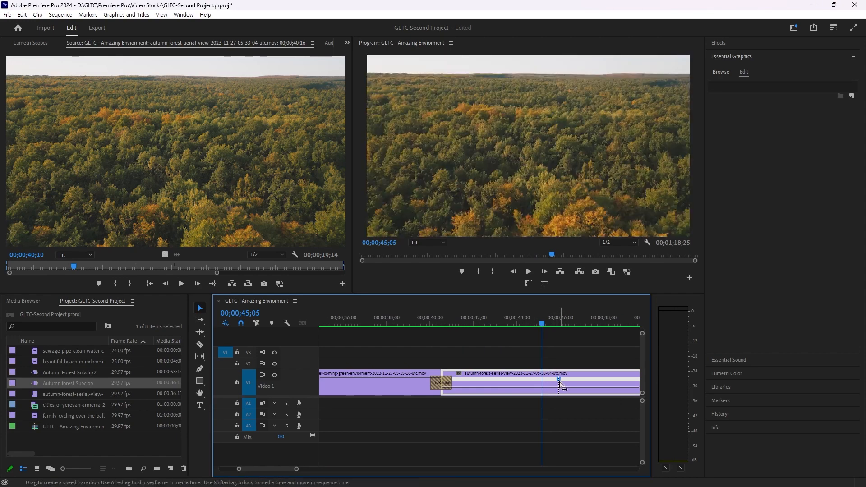
{"action": "left_click", "coordinate": [499, 379]}
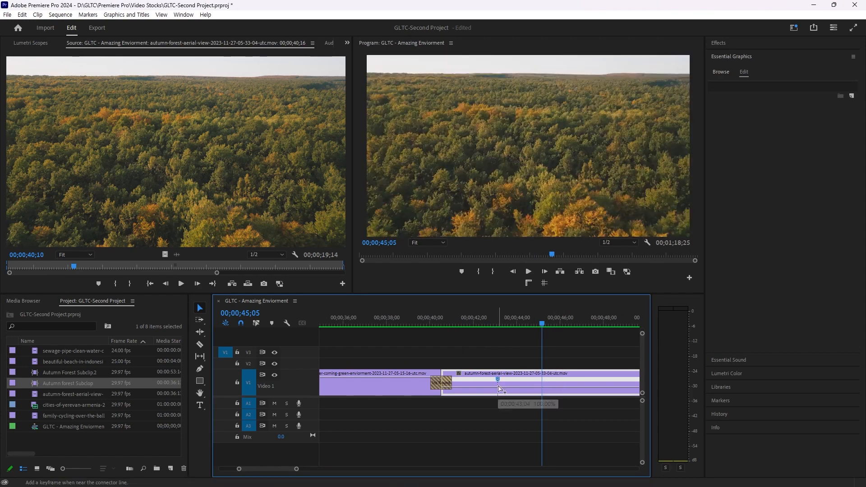
{"action": "scroll", "coordinate": [480, 387], "scroll_direction": "down", "scroll_amount": 2}
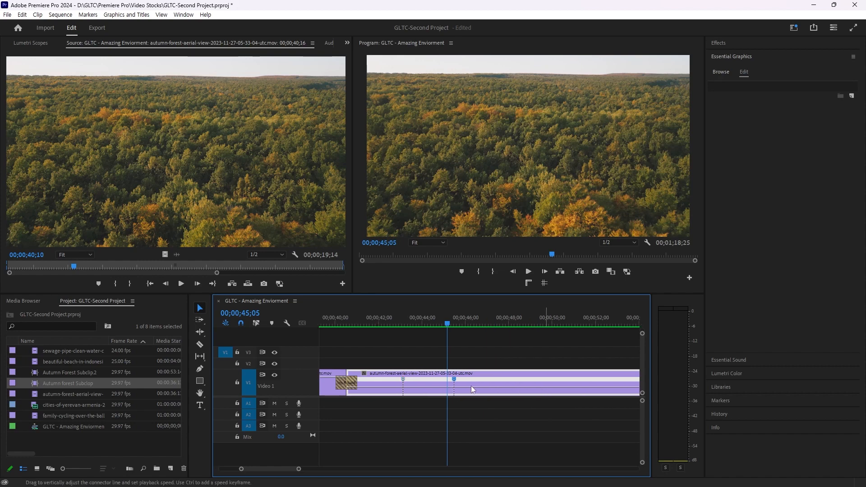
{"action": "scroll", "coordinate": [460, 397], "scroll_direction": "down", "scroll_amount": 2}
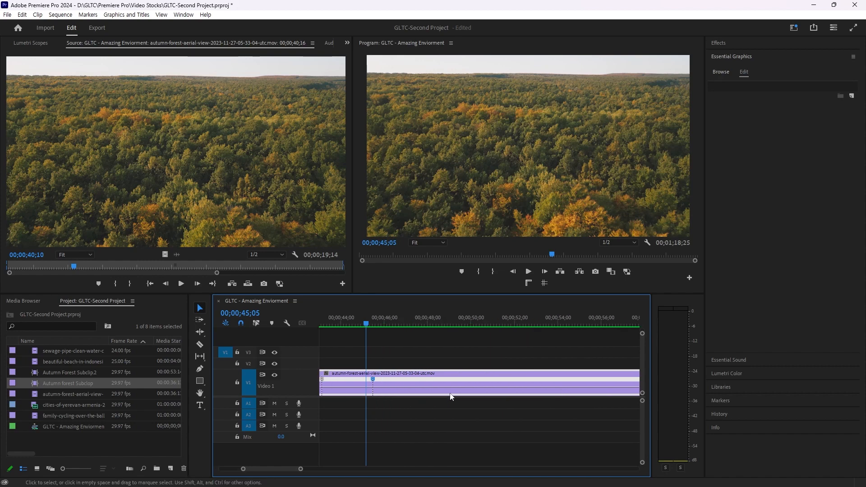
{"action": "left_click", "coordinate": [435, 389], "text": "ctrl"}
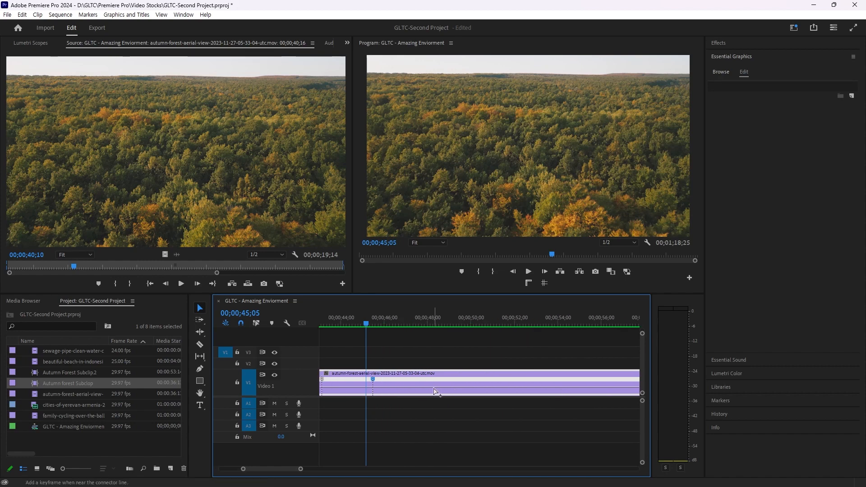
Step: Add three speed keyframes to the autumn-forest-aerial-view clip at about 00;00;43;20, 00;00;47;05 and 00;00;52;10
{"action": "scroll", "coordinate": [444, 391], "scroll_direction": "down", "scroll_amount": 1}
{"action": "scroll", "coordinate": [461, 391], "scroll_direction": "down", "scroll_amount": 1}
{"action": "scroll", "coordinate": [457, 387], "scroll_direction": "down", "scroll_amount": 2}
{"action": "scroll", "coordinate": [429, 381], "scroll_direction": "up", "scroll_amount": 2}
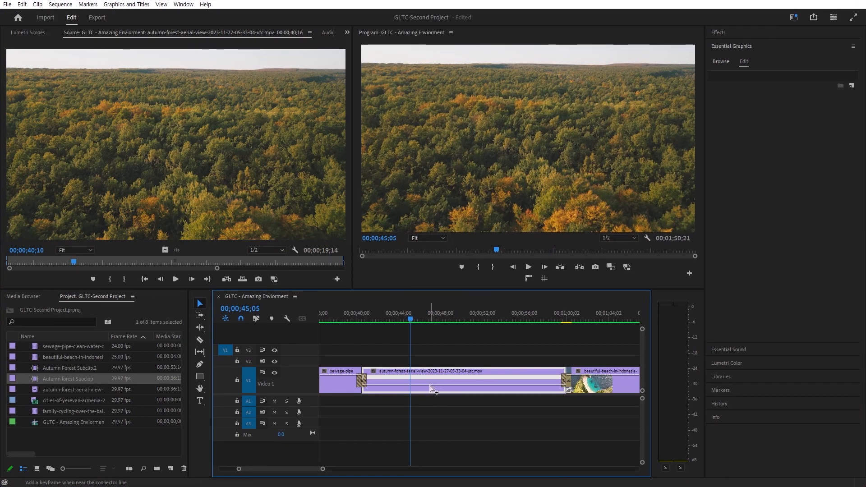
{"action": "left_click", "coordinate": [395, 387], "text": "ctrl"}
{"action": "left_click", "coordinate": [432, 386], "text": "ctrl"}
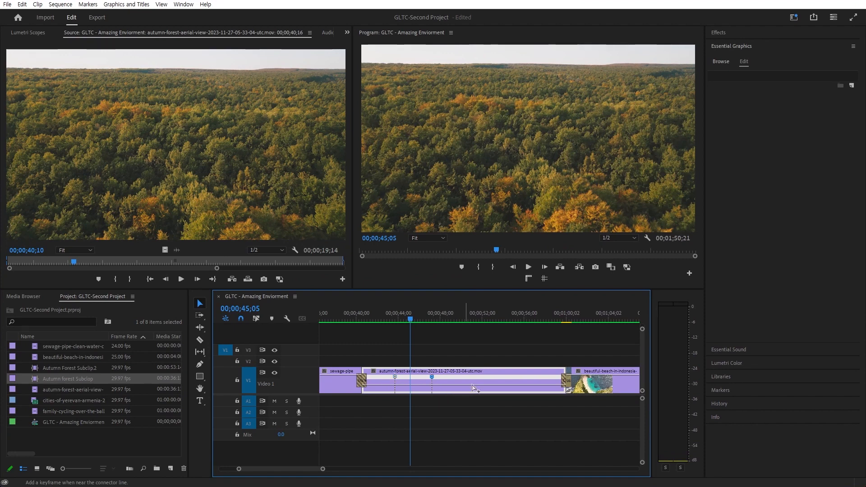
{"action": "left_click", "coordinate": [486, 386], "text": "ctrl"}
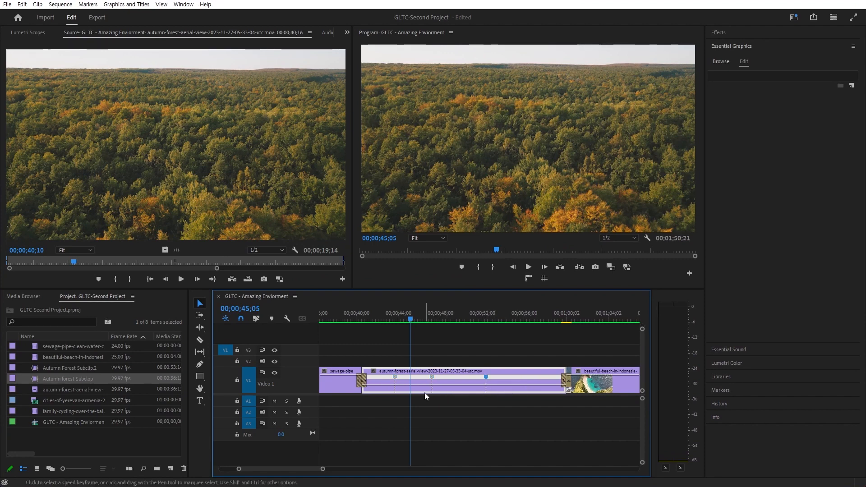
{"action": "scroll", "coordinate": [426, 394], "scroll_direction": "up", "scroll_amount": 2, "text": "alt"}
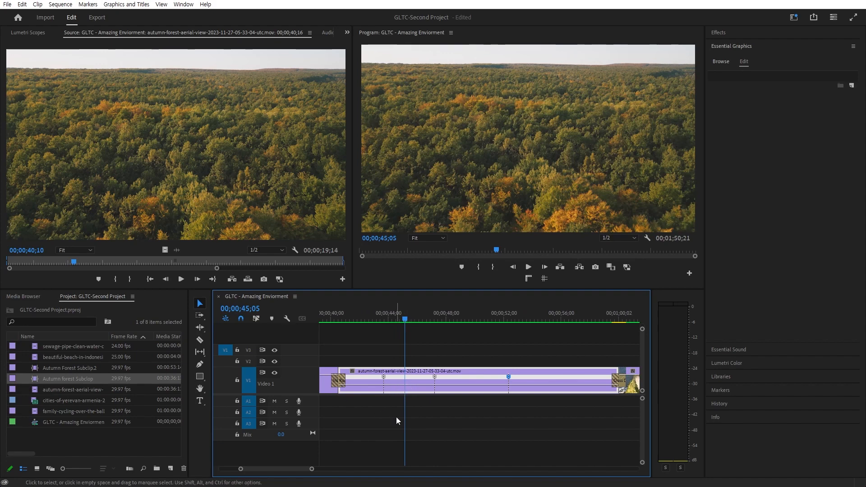
{"action": "scroll", "coordinate": [396, 417], "scroll_direction": "up", "scroll_amount": 2, "text": "alt"}
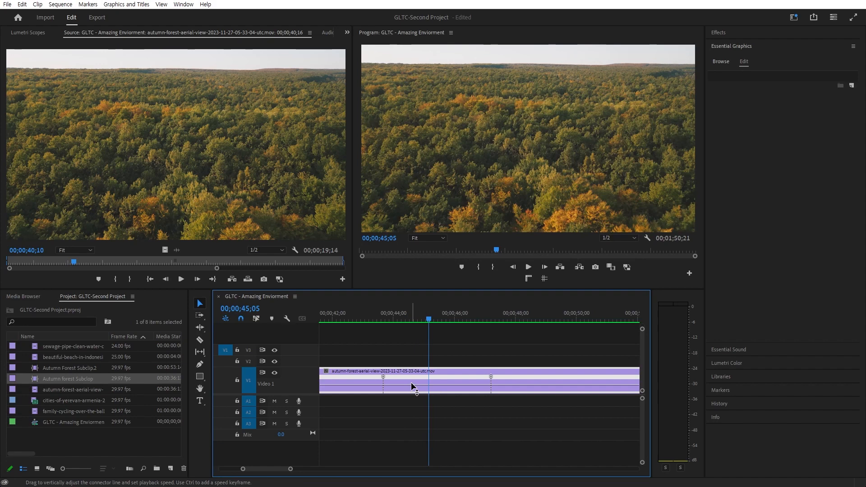
Step: Try slowing the autumn forest clip between its first and second speed keyframes
{"action": "left_click_drag", "start_coordinate": [411, 383], "coordinate": [412, 415]}
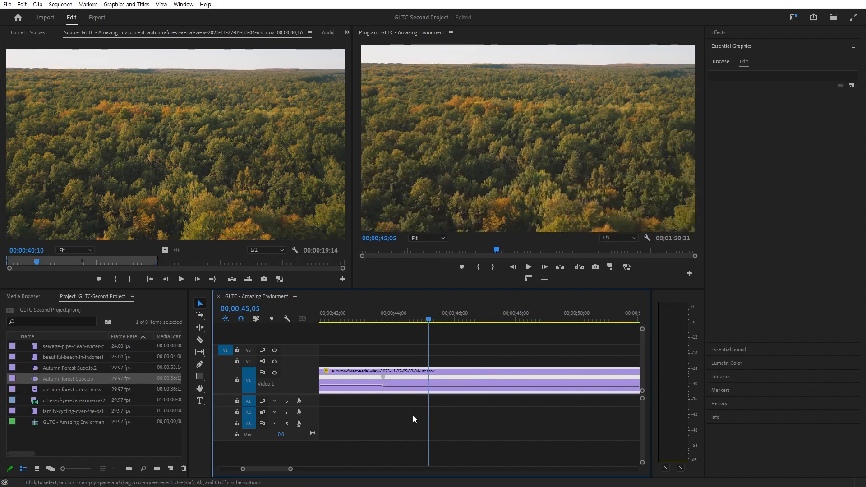
{"action": "scroll", "coordinate": [415, 416], "scroll_direction": "down", "scroll_amount": 4, "text": "alt"}
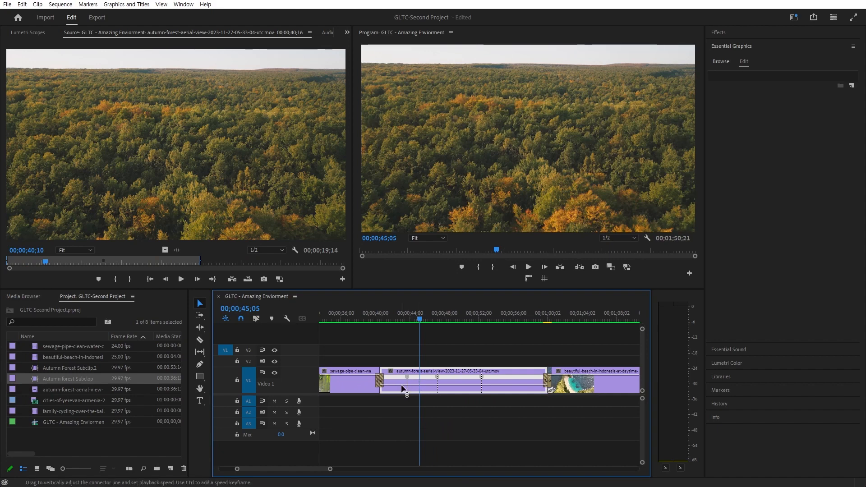
{"action": "scroll", "coordinate": [427, 386], "scroll_direction": "up", "scroll_amount": 2, "text": "alt"}
{"action": "left_click_drag", "start_coordinate": [431, 382], "coordinate": [431, 384]}
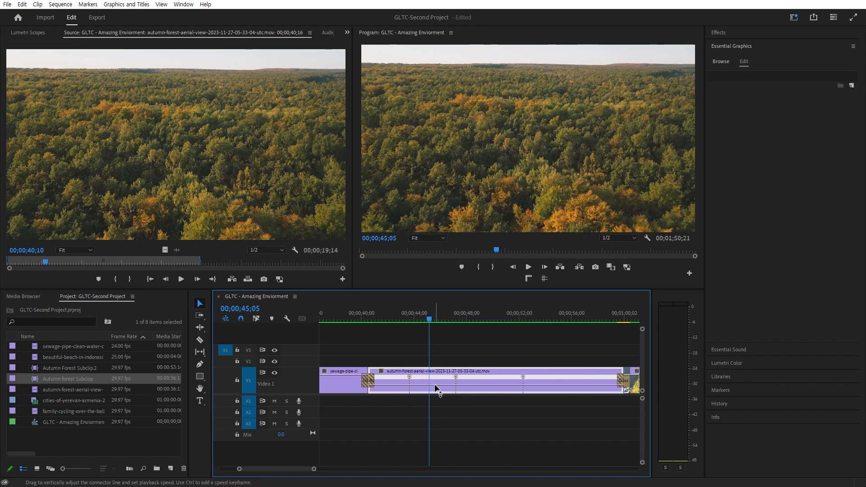
{"action": "left_click_drag", "start_coordinate": [435, 384], "coordinate": [435, 389]}
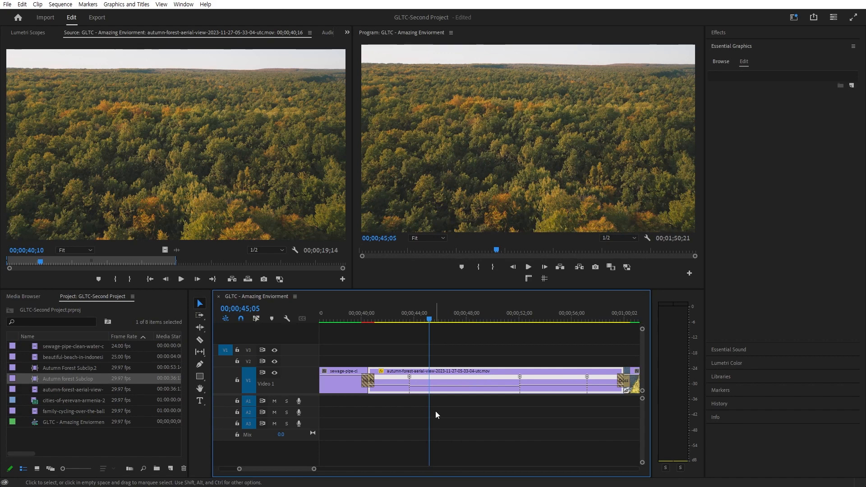
Step: Move the beautiful-beach clip about 8 seconds later to leave a gap after the autumn forest clip
{"action": "key", "text": "backslash"}
{"action": "key", "text": "equal"}
{"action": "key", "text": "equal"}
{"action": "key", "text": "equal"}
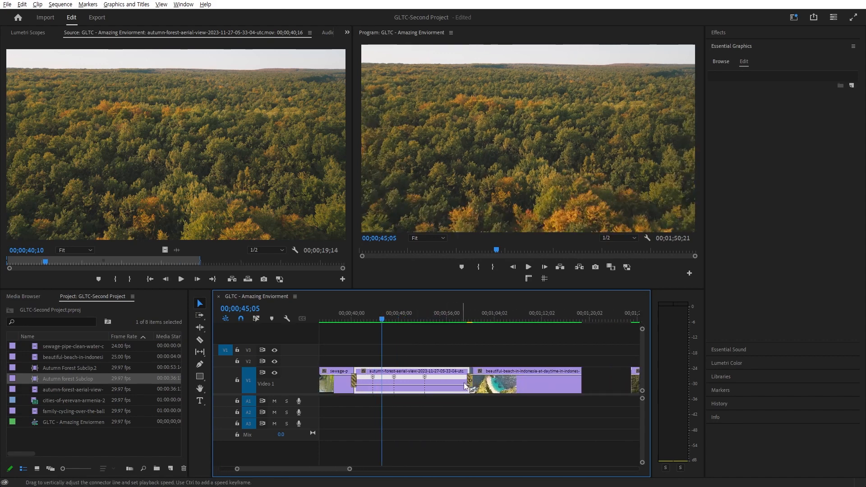
{"action": "left_click_drag", "start_coordinate": [481, 369], "coordinate": [539, 378]}
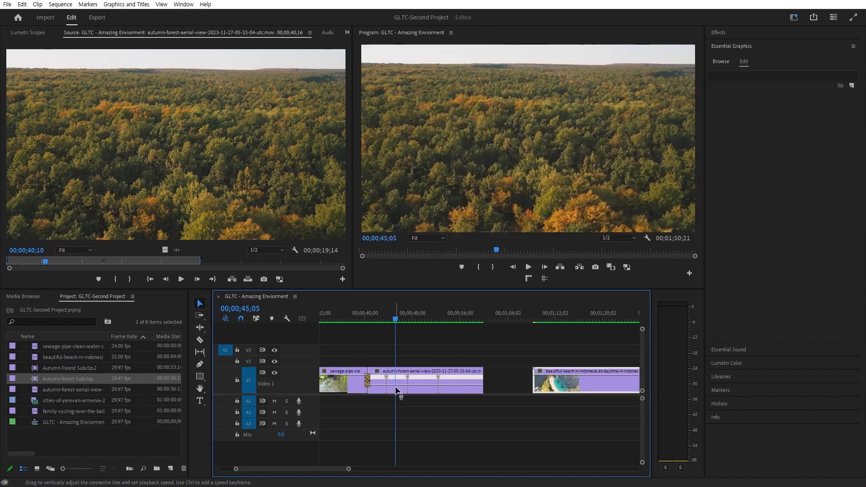
Step: Slow the autumn forest clip between its first two speed keyframes to fill the gap, comparing frames at 00;00;59;29 and 00;01;07;16
{"action": "left_click_drag", "start_coordinate": [401, 386], "coordinate": [403, 389]}
{"action": "left_click", "coordinate": [482, 323]}
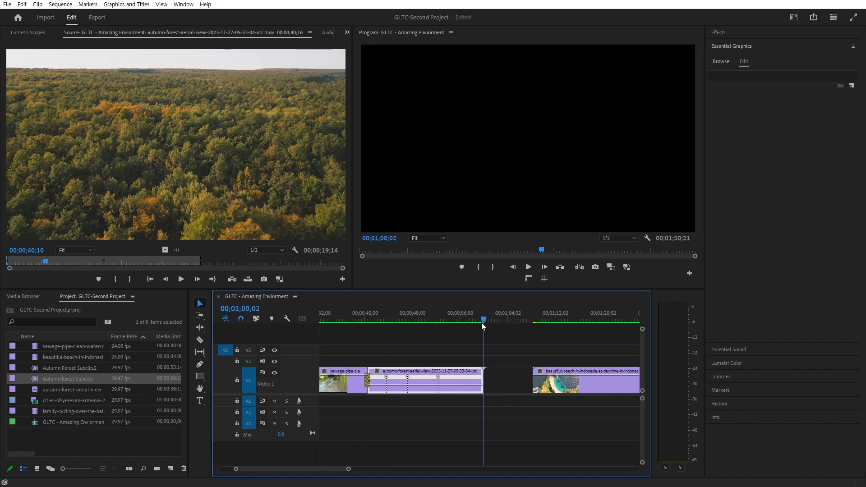
{"action": "key", "text": "Left"}
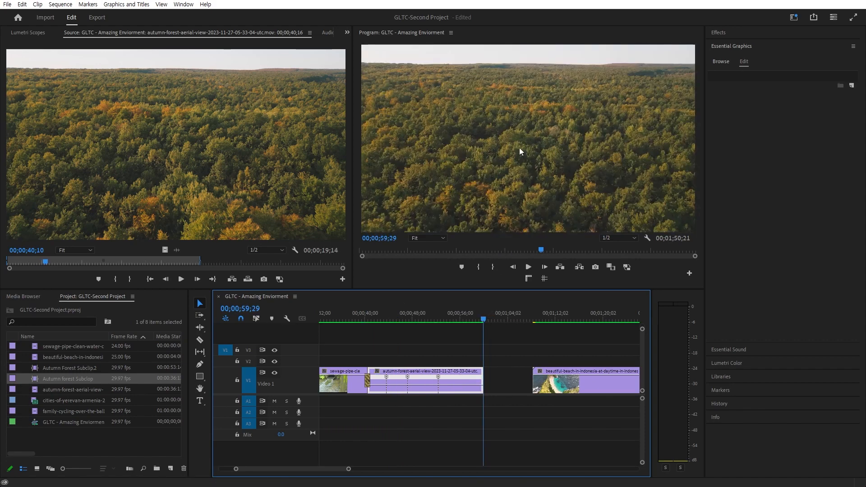
{"action": "left_click_drag", "start_coordinate": [417, 317], "coordinate": [393, 321]}
{"action": "left_click_drag", "start_coordinate": [398, 385], "coordinate": [405, 426]}
{"action": "left_click_drag", "start_coordinate": [507, 317], "coordinate": [529, 319]}
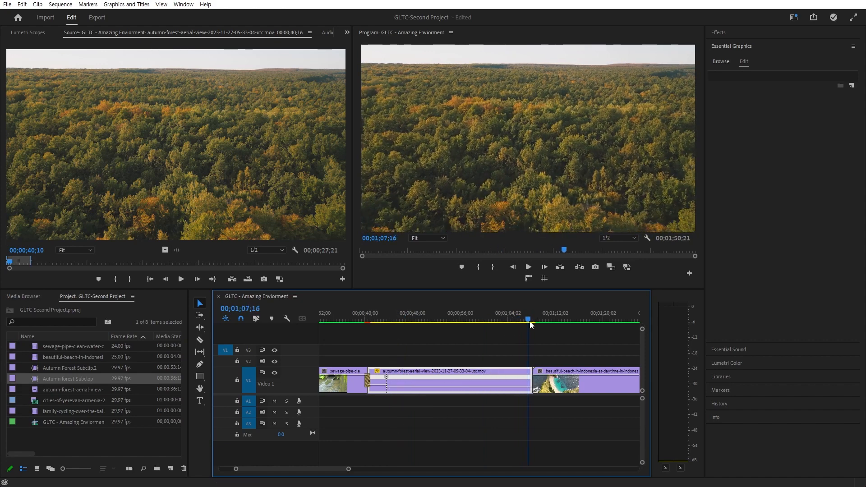
Step: Undo the autumn forest clip's slowdown and the beautiful-beach clip's move
{"action": "left_click_drag", "start_coordinate": [402, 384], "coordinate": [401, 375]}
{"action": "left_click_drag", "start_coordinate": [430, 318], "coordinate": [402, 319]}
{"action": "key", "text": "ctrl+z"}
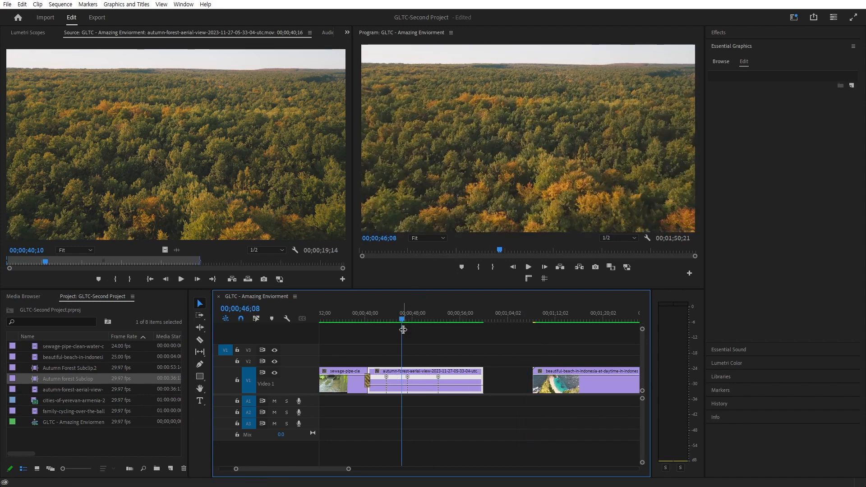
{"action": "scroll", "coordinate": [379, 386], "scroll_direction": "up", "scroll_amount": 3}
{"action": "key", "text": "ctrl+z"}
{"action": "left_click", "coordinate": [557, 361]}
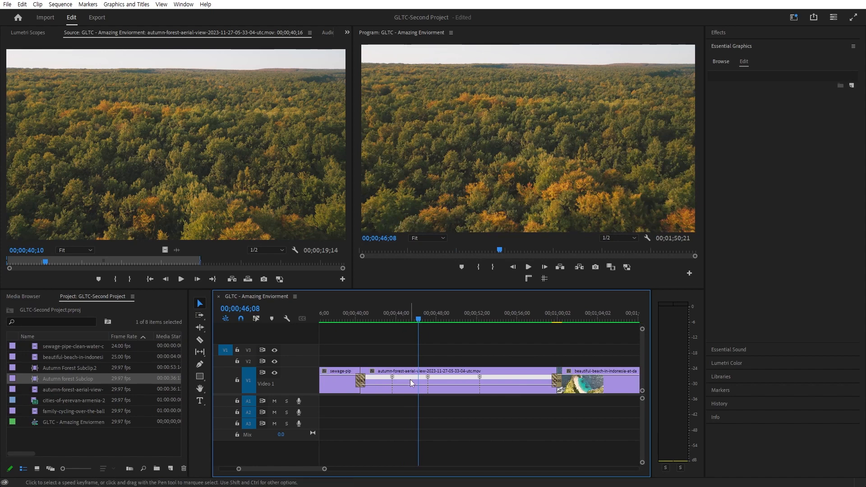
Step: Speed up the autumn forest clip between its first and second speed keyframes, and slow it between the second and third
{"action": "left_click_drag", "start_coordinate": [403, 383], "coordinate": [404, 352]}
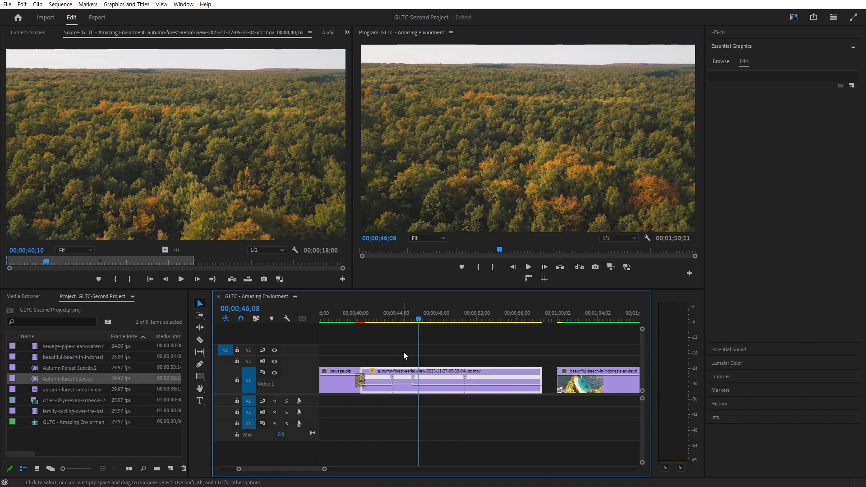
{"action": "left_click_drag", "start_coordinate": [426, 392], "coordinate": [424, 405]}
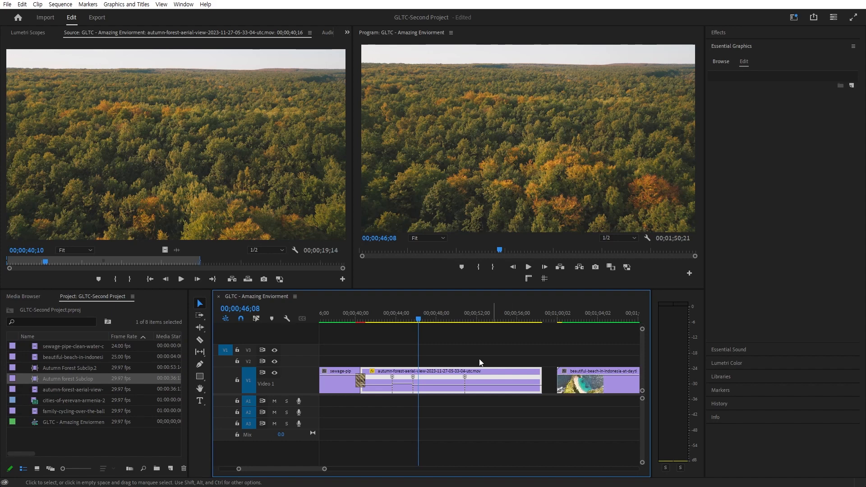
{"action": "key", "text": "ctrl+z"}
{"action": "left_click_drag", "start_coordinate": [414, 385], "coordinate": [415, 382]}
{"action": "left_click_drag", "start_coordinate": [428, 379], "coordinate": [428, 412]}
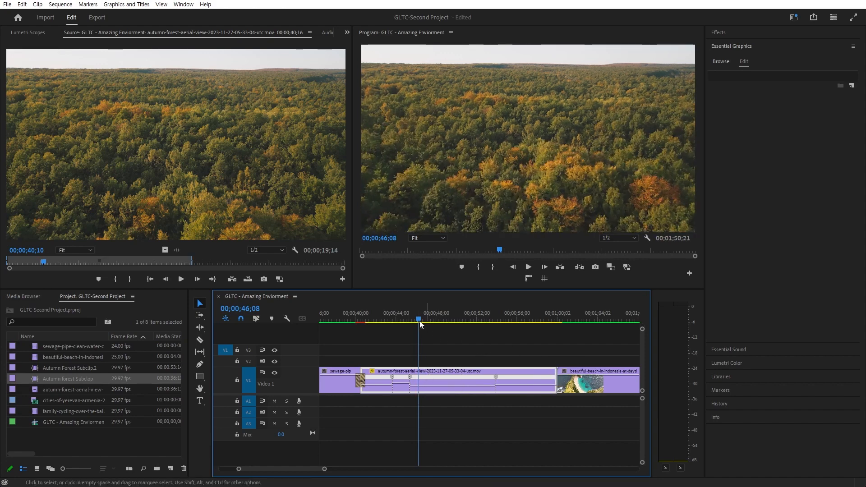
{"action": "left_click", "coordinate": [379, 321]}
{"action": "key", "text": "space"}
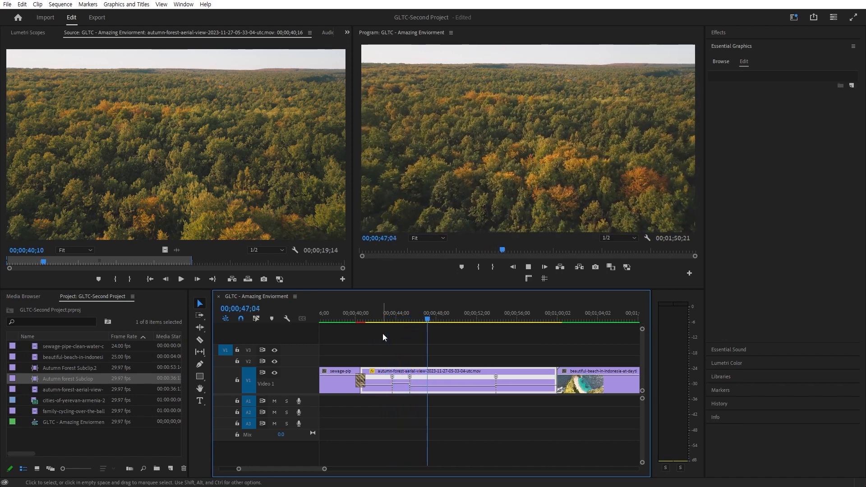
Step: Readjust the section between the second and third speed keyframes to end at about 00;00;51;28, and play it back
{"action": "mouse_move", "coordinate": [496, 377]}
{"action": "left_mouse_down"}
{"action": "mouse_move", "coordinate": [445, 377]}
{"action": "mouse_move", "coordinate": [497, 384]}
{"action": "mouse_move", "coordinate": [492, 394]}
{"action": "mouse_move", "coordinate": [459, 398]}
{"action": "mouse_move", "coordinate": [499, 387]}
{"action": "mouse_move", "coordinate": [535, 396]}
{"action": "mouse_move", "coordinate": [488, 377]}
{"action": "left_mouse_up"}
{"action": "key", "text": "ctrl+z"}
{"action": "key", "text": "ctrl+z"}
{"action": "left_click", "coordinate": [496, 378]}
{"action": "left_click_drag", "start_coordinate": [498, 383], "coordinate": [467, 380]}
{"action": "key", "text": "space"}
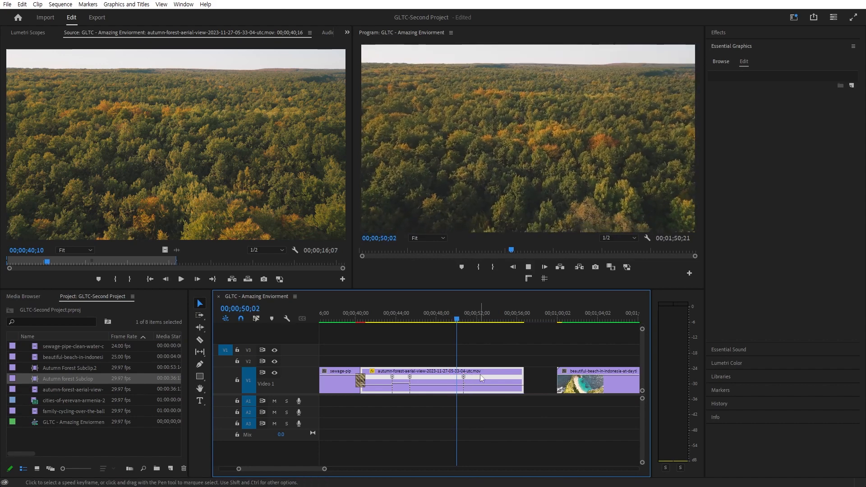
{"action": "left_click_drag", "start_coordinate": [452, 385], "coordinate": [452, 395]}
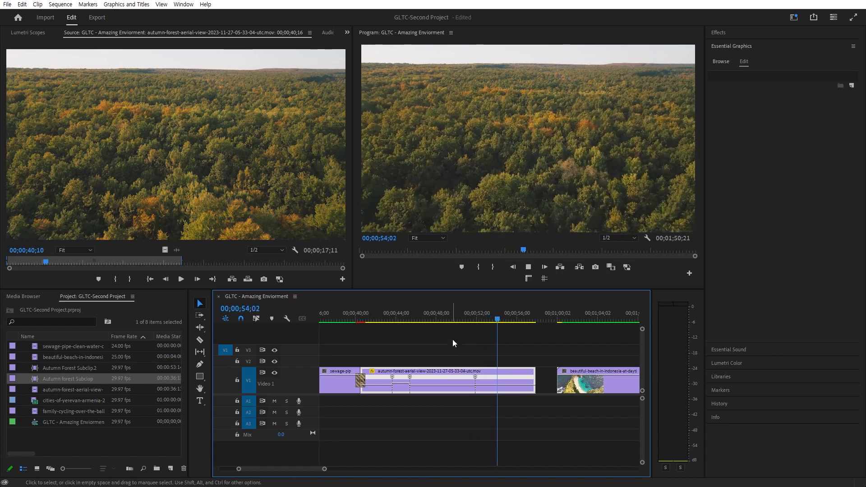
{"action": "left_click", "coordinate": [464, 313]}
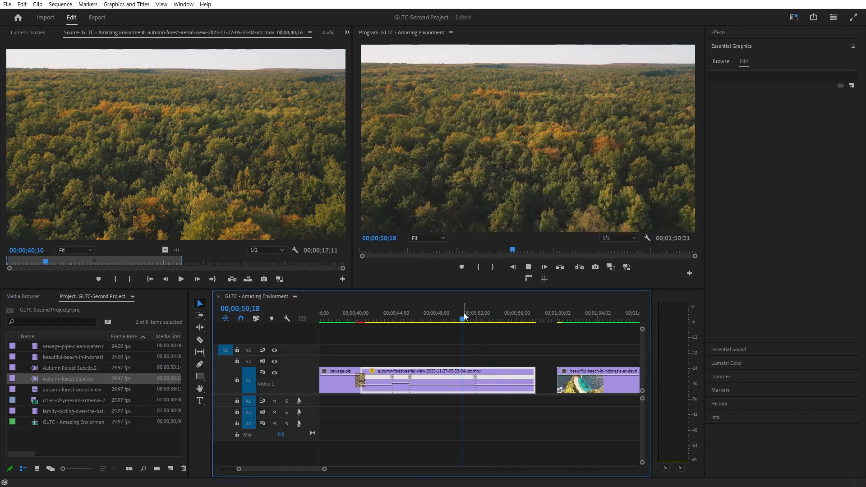
Step: Close the gap after the autumn forest clip and add the default transition at its cut with the beautiful-beach clip
{"action": "left_click", "coordinate": [549, 382]}
{"action": "key", "text": "Delete"}
{"action": "left_click_drag", "start_coordinate": [531, 363], "coordinate": [555, 377]}
{"action": "key", "text": "ctrl+d"}
{"action": "left_click", "coordinate": [562, 360]}
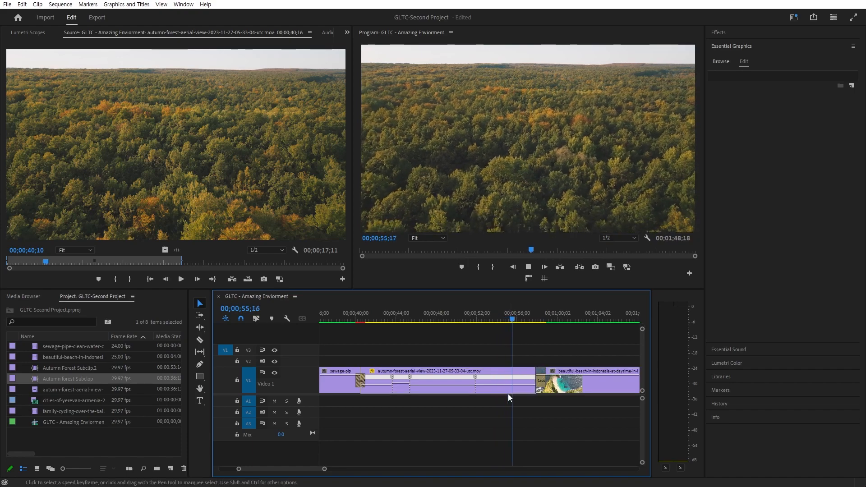
{"action": "scroll", "coordinate": [510, 396], "scroll_direction": "down", "scroll_amount": 5}
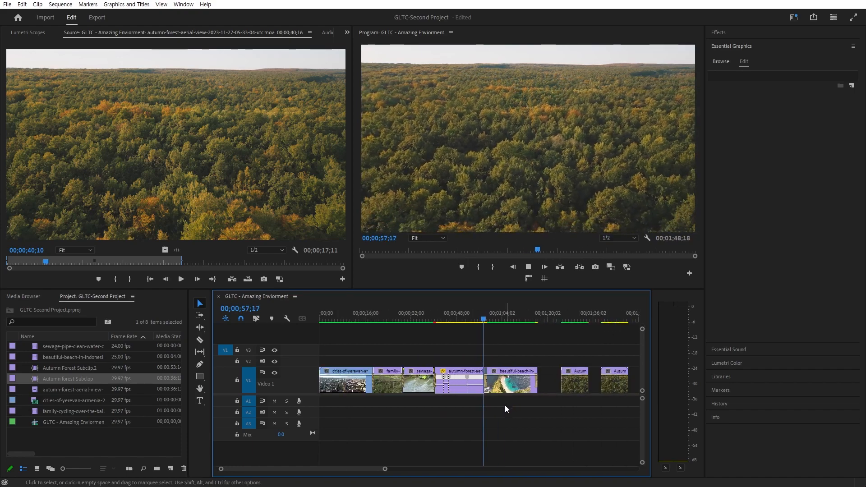
{"action": "scroll", "coordinate": [507, 405], "scroll_direction": "up", "scroll_amount": 5}
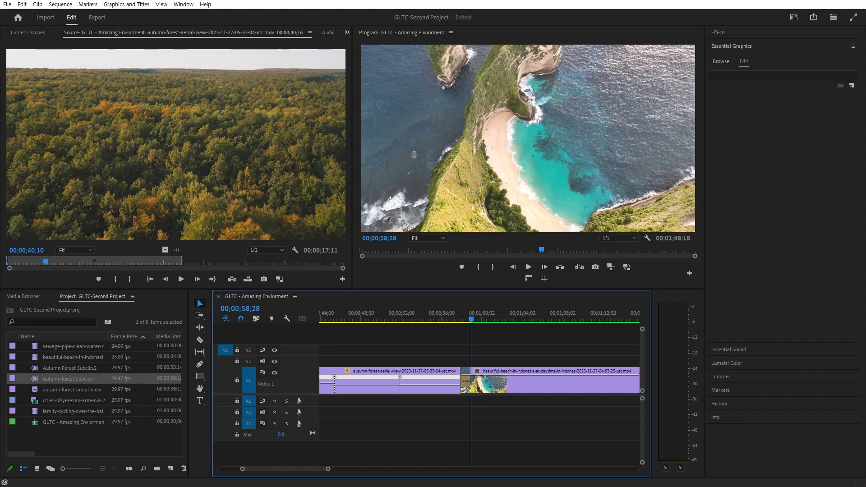
{"action": "scroll", "coordinate": [403, 375], "scroll_direction": "down", "scroll_amount": 9}
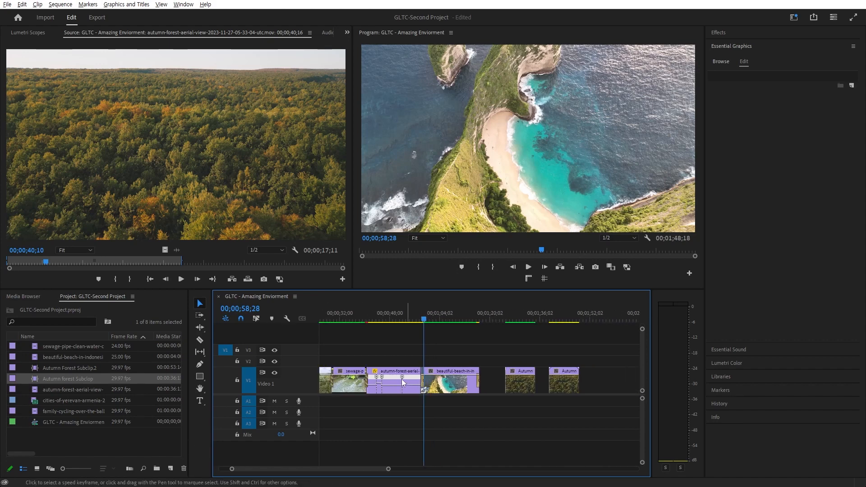
Step: Add four opacity keyframes to the cities-of-yerevan clip at about 2, 7, 11.5 and 15 seconds
{"action": "left_click_drag", "start_coordinate": [332, 327], "coordinate": [330, 329]}
{"action": "key", "text": "="}
{"action": "key", "text": "="}
{"action": "key", "text": "="}
{"action": "key", "text": "="}
{"action": "key", "text": "="}
{"action": "key", "text": "="}
{"action": "key", "text": "="}
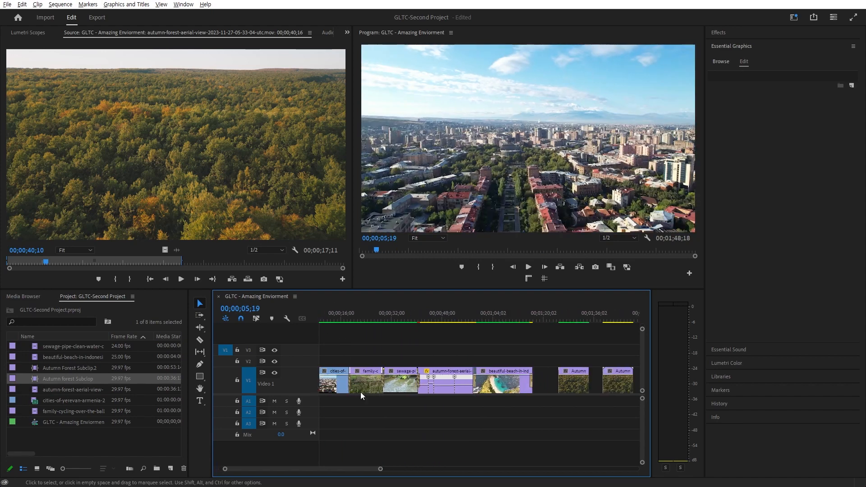
{"action": "left_click", "coordinate": [339, 375], "text": "ctrl"}
{"action": "left_click", "coordinate": [385, 376], "text": "ctrl"}
{"action": "left_click", "coordinate": [428, 377], "text": "ctrl"}
{"action": "left_click", "coordinate": [460, 377], "text": "ctrl"}
{"action": "key", "text": "="}
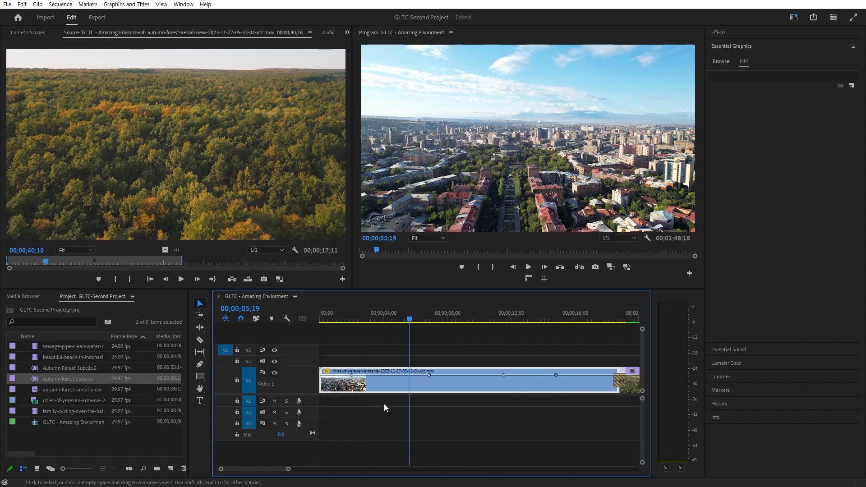
Step: Lower the cities-of-yerevan clip's first opacity keyframe to about 12% and play back the fade
{"action": "left_click_drag", "start_coordinate": [352, 375], "coordinate": [365, 396]}
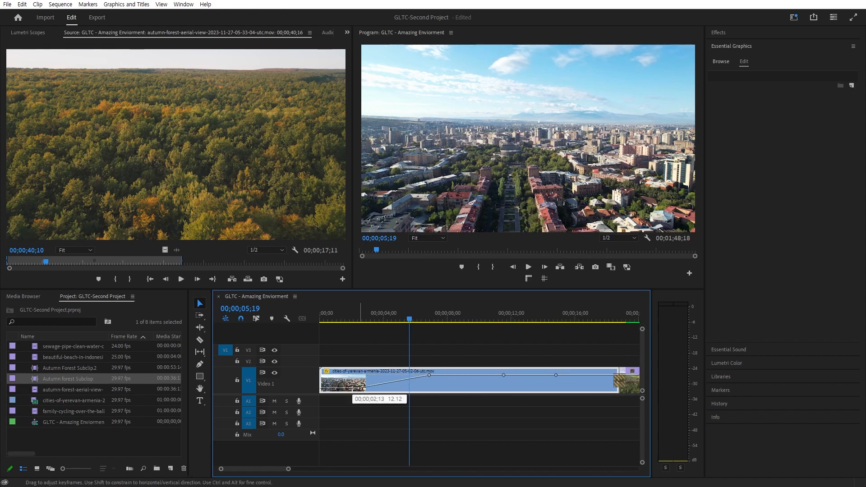
{"action": "left_click", "coordinate": [396, 320]}
{"action": "left_click_drag", "start_coordinate": [361, 320], "coordinate": [340, 320]}
{"action": "key", "text": "space"}
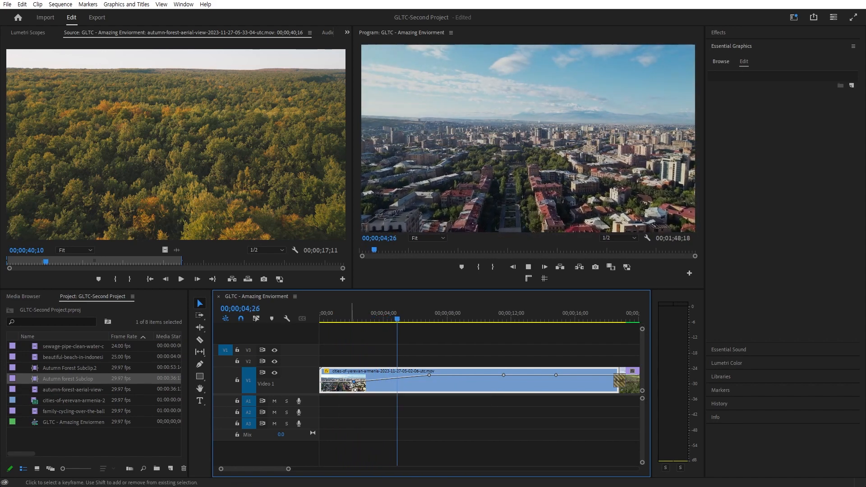
{"action": "key", "text": "space"}
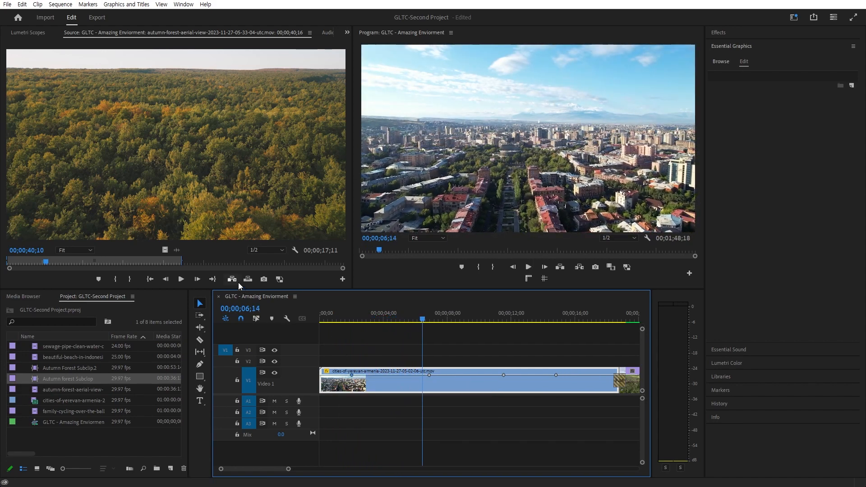
Step: Show the cities-of-yerevan clip's effect settings and remove all of its opacity keyframes
{"action": "left_click", "coordinate": [28, 34]}
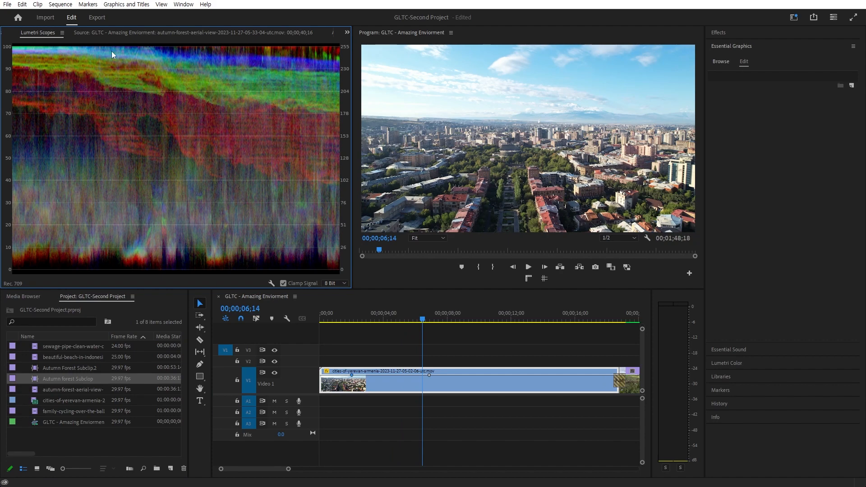
{"action": "scroll", "coordinate": [45, 31], "scroll_direction": "up", "scroll_amount": 1}
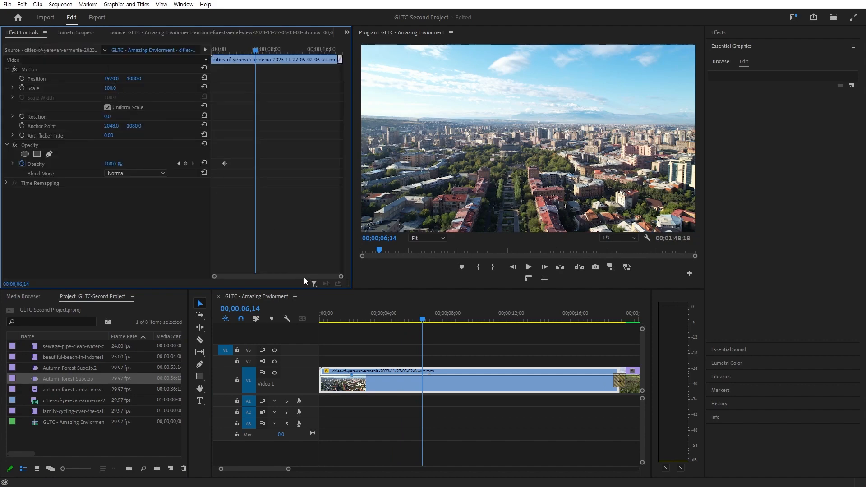
{"action": "left_click", "coordinate": [369, 390]}
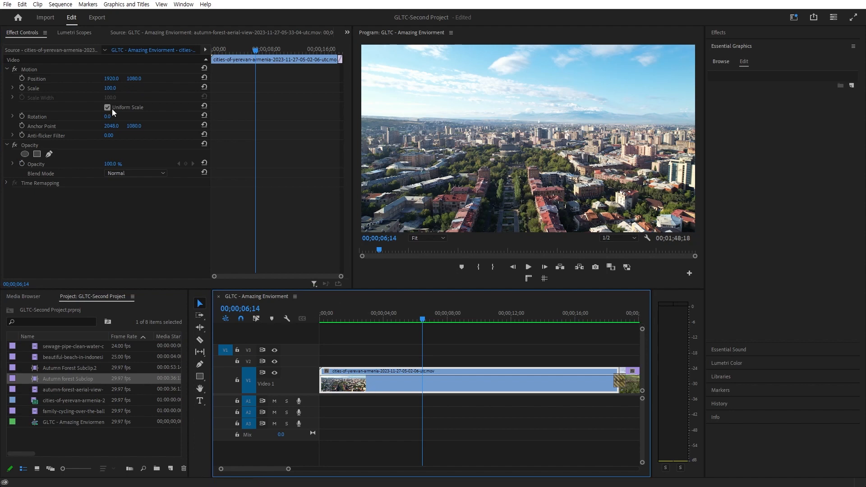
Step: Display the cities-of-yerevan clip's Time Remapping speed line and add speed keyframes at about 5 and 12.5 seconds
{"action": "left_click", "coordinate": [327, 371]}
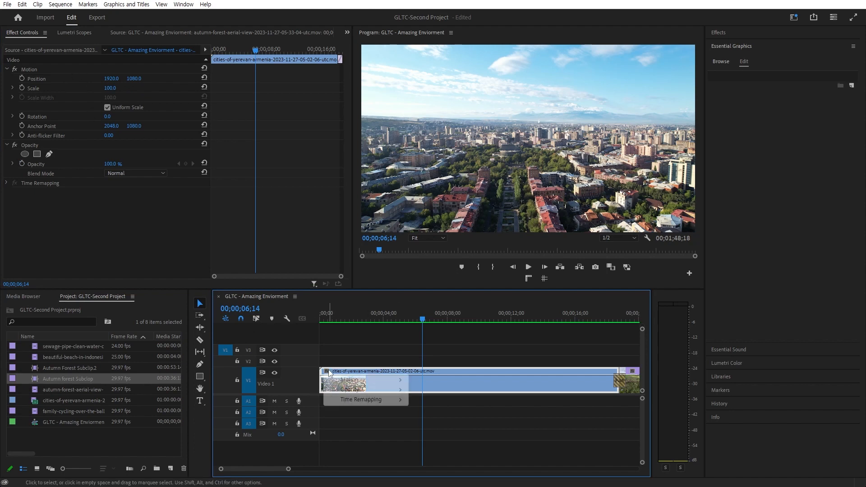
{"action": "mouse_move", "coordinate": [365, 400]}
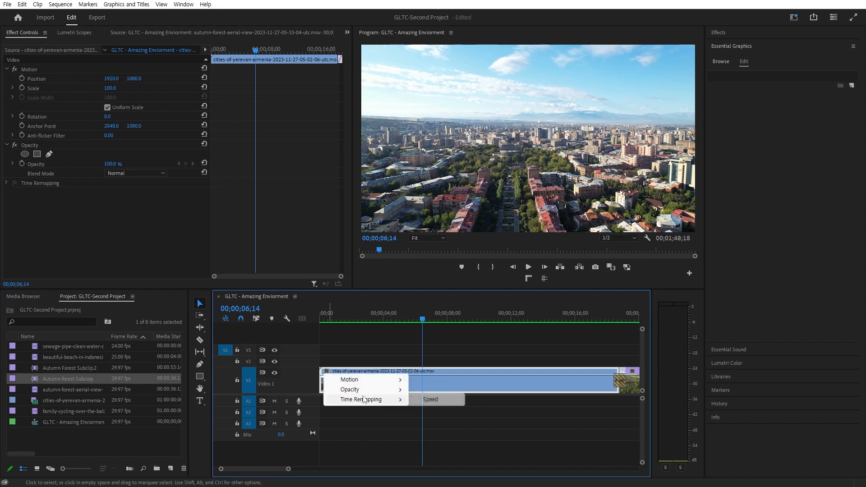
{"action": "left_click", "coordinate": [420, 401]}
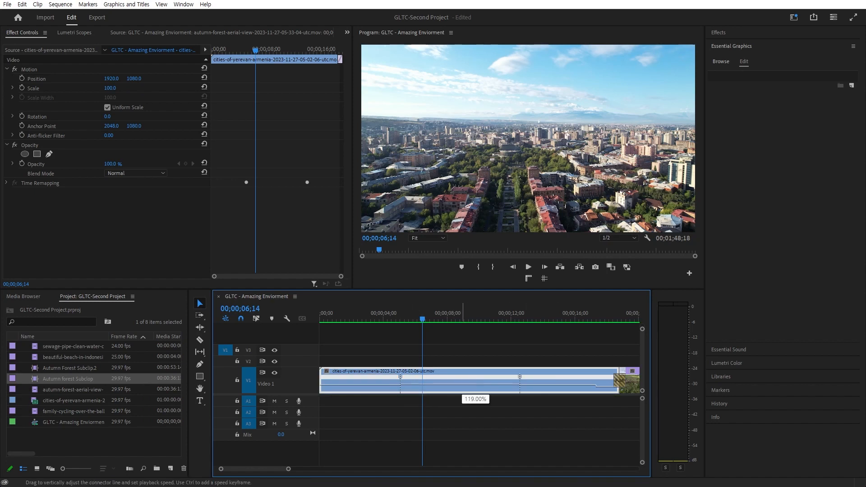
Step: Speed up the cities-of-yerevan clip between its two speed keyframes, and slow the section after the second to reach the next clip
{"action": "left_click_drag", "start_coordinate": [471, 383], "coordinate": [471, 383]}
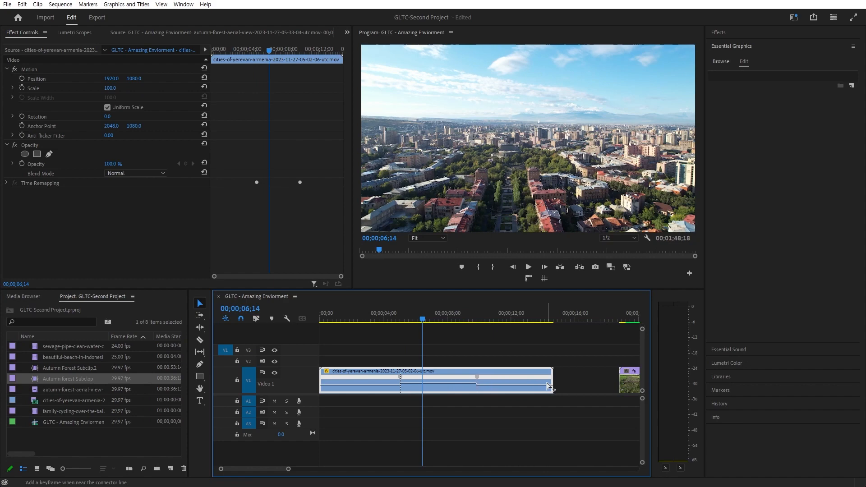
{"action": "left_click_drag", "start_coordinate": [541, 389], "coordinate": [533, 417]}
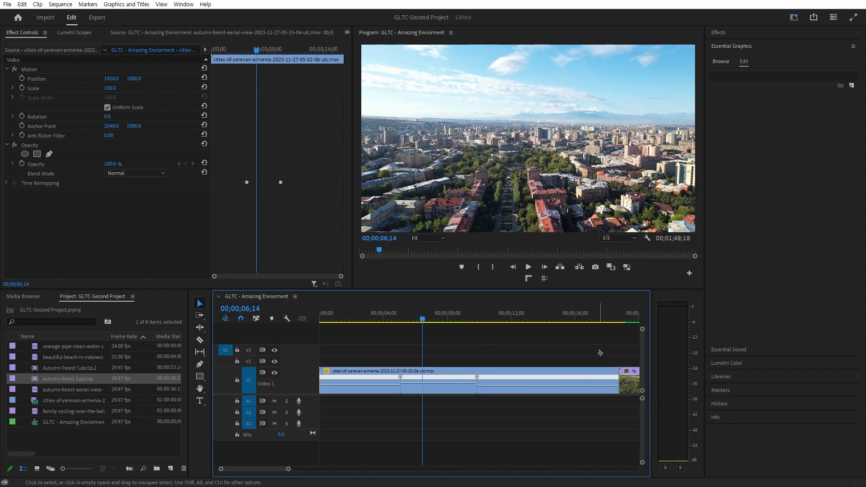
Step: Apply the default cross dissolve between the cities-of-yerevan and family-cycling clips, and delete the transition added at the sequence's start
{"action": "left_click_drag", "start_coordinate": [599, 350], "coordinate": [637, 401]}
{"action": "key", "text": "ctrl+d"}
{"action": "left_click_drag", "start_coordinate": [419, 319], "coordinate": [363, 320]}
{"action": "left_click", "coordinate": [329, 381]}
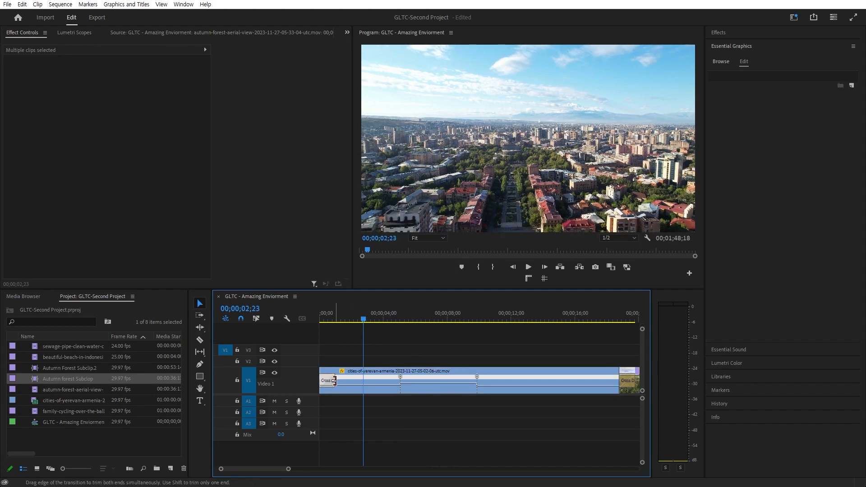
{"action": "key", "text": "Delete"}
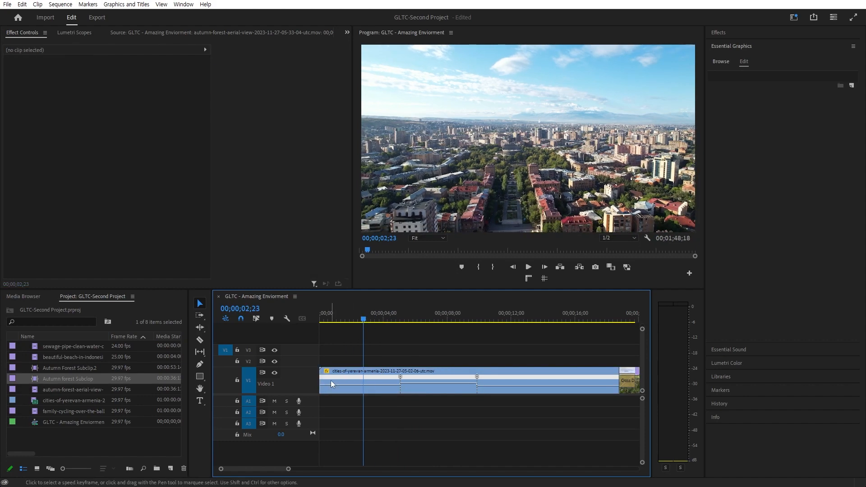
Step: Play the remapped cities-of-yerevan clip and ripple trim its end at about 14 seconds
{"action": "key", "text": "space"}
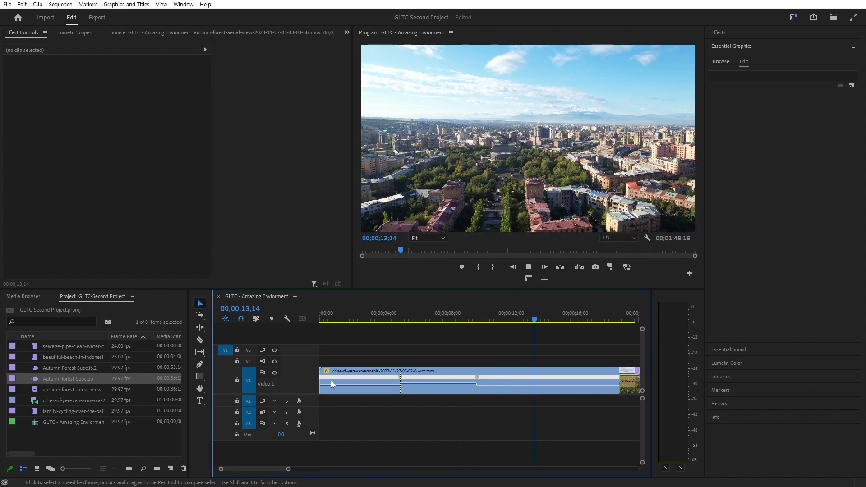
{"action": "key", "text": "w"}
{"action": "key", "text": "space"}
{"action": "left_click_drag", "start_coordinate": [542, 313], "coordinate": [535, 314]}
Step: Play the sequence through the family-cycling clip and stop at about 28 seconds in the sewage-pipe clip
{"action": "key", "text": "space"}
{"action": "scroll", "coordinate": [550, 446], "scroll_direction": "down", "scroll_amount": 5}
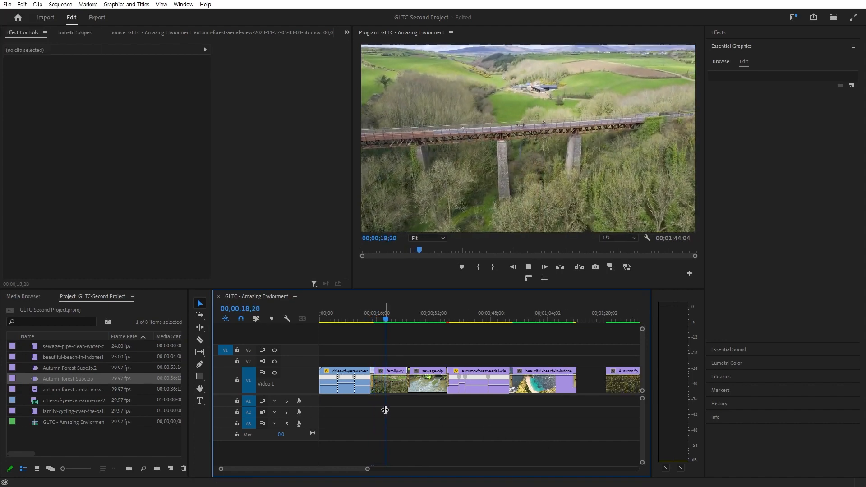
{"action": "scroll", "coordinate": [383, 413], "scroll_direction": "up", "scroll_amount": 3}
{"action": "scroll", "coordinate": [402, 392], "scroll_direction": "down", "scroll_amount": 2}
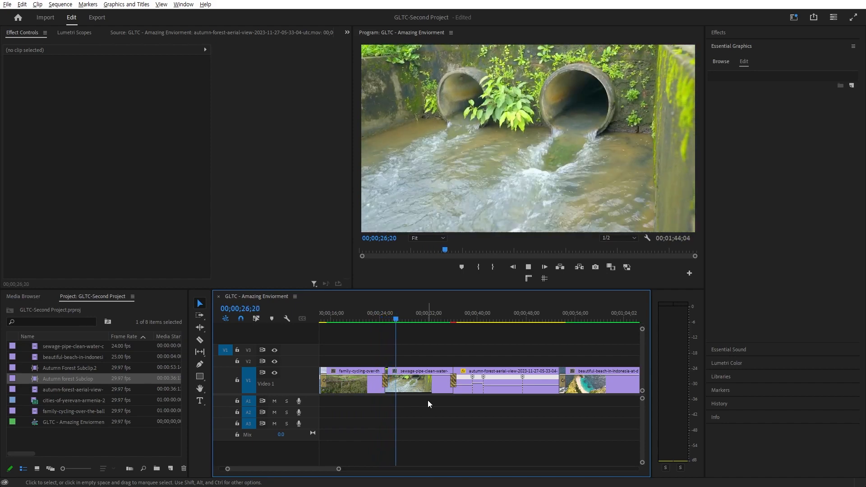
{"action": "scroll", "coordinate": [424, 395], "scroll_direction": "up", "scroll_amount": 1}
{"action": "key", "text": "space"}
{"action": "scroll", "coordinate": [424, 395], "scroll_direction": "up", "scroll_amount": 1}
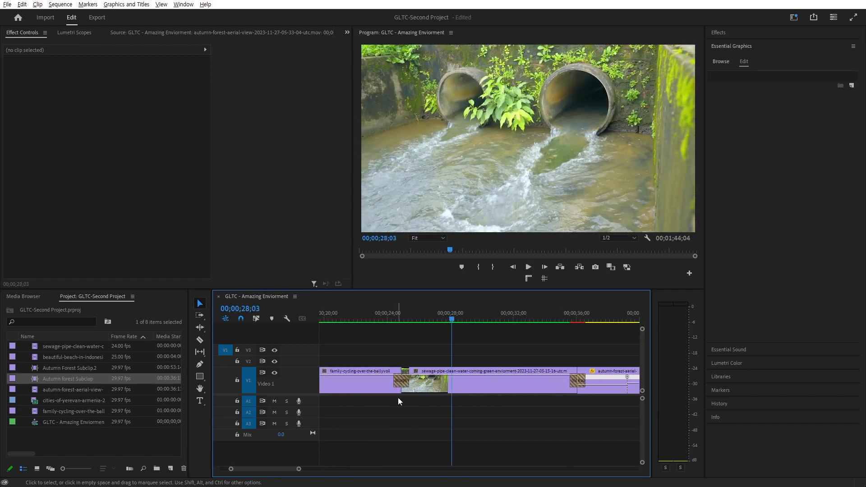
Step: Select the sewage-pipe clip and display its Time Remapping speed line
{"action": "left_click", "coordinate": [449, 381]}
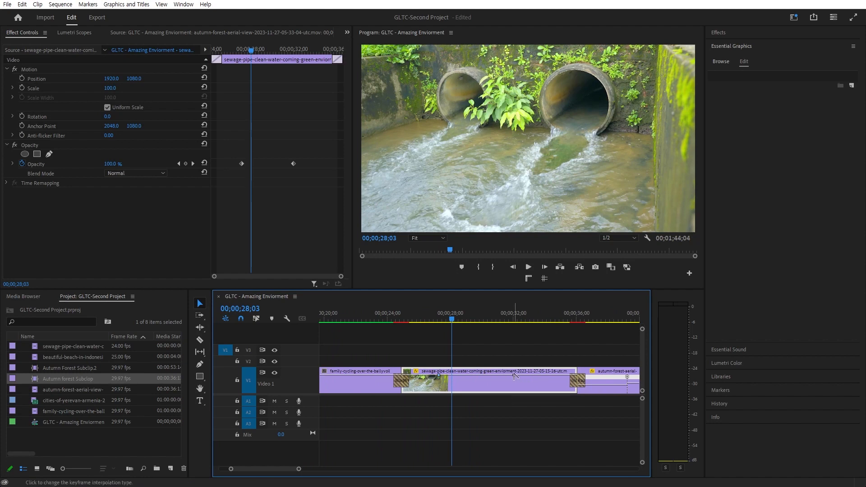
{"action": "mouse_move", "coordinate": [492, 376]}
{"action": "left_mouse_down"}
{"action": "mouse_move", "coordinate": [491, 383]}
{"action": "mouse_move", "coordinate": [491, 375]}
{"action": "left_mouse_up"}
{"action": "right_click", "coordinate": [416, 371]}
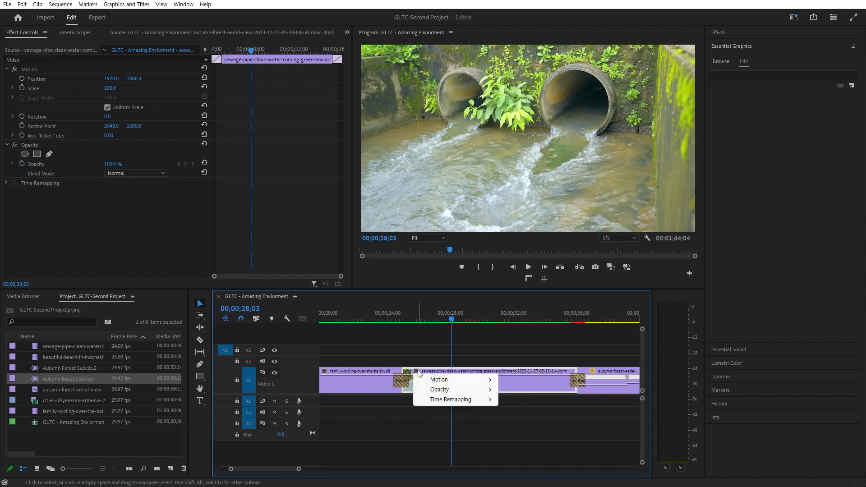
{"action": "mouse_move", "coordinate": [449, 398]}
{"action": "left_click", "coordinate": [519, 400]}
Step: Add speed keyframes to the sewage-pipe clip at about 27 and 31.5 seconds, and speed up the section between them
{"action": "scroll", "coordinate": [437, 394], "scroll_direction": "up", "scroll_amount": 2, "text": "alt"}
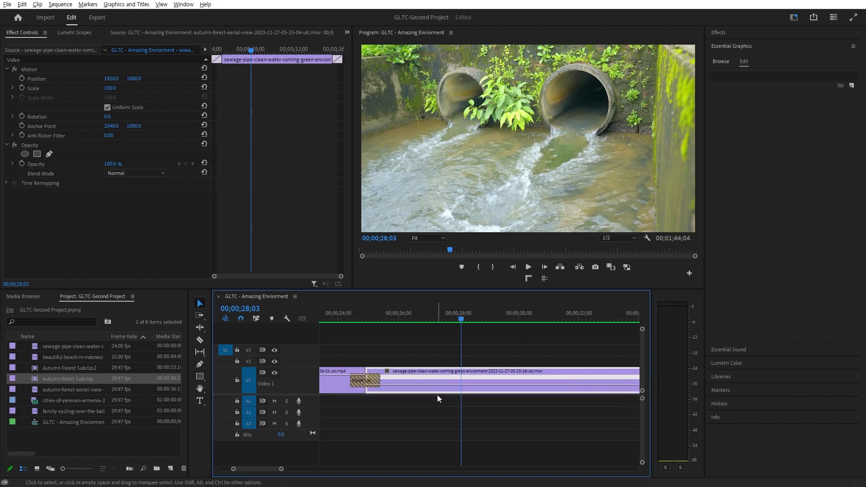
{"action": "left_click", "coordinate": [561, 386], "text": "ctrl"}
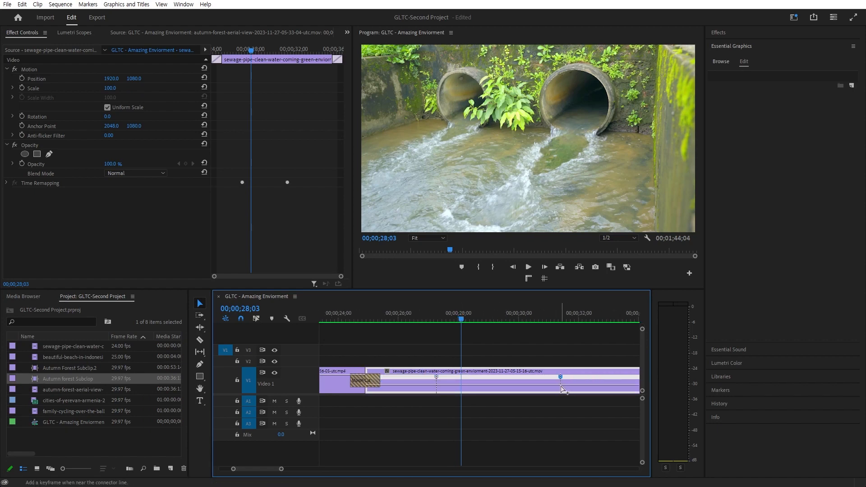
{"action": "left_click_drag", "start_coordinate": [495, 388], "coordinate": [495, 384]}
{"action": "key", "text": "space"}
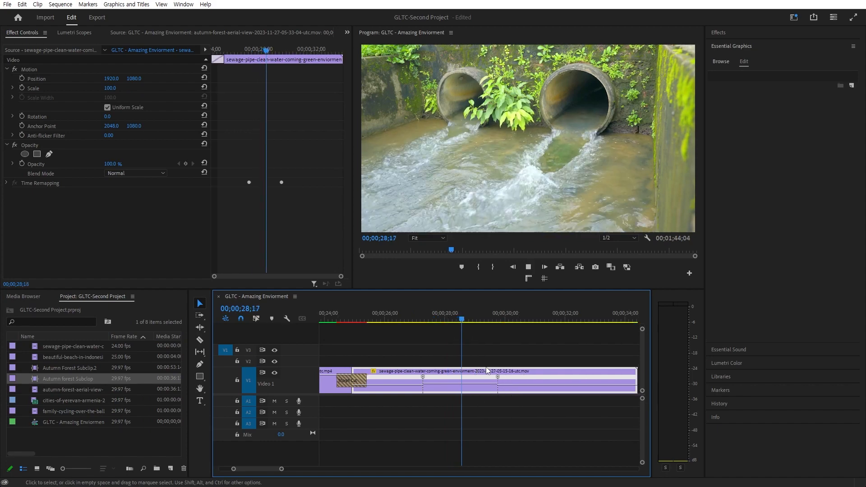
Step: Add a third speed keyframe to the sewage-pipe clip at about 32 seconds, and slow the section before it to roughly half speed
{"action": "left_click", "coordinate": [558, 385], "text": "ctrl"}
{"action": "key", "text": "space"}
{"action": "left_click_drag", "start_coordinate": [533, 385], "coordinate": [533, 392]}
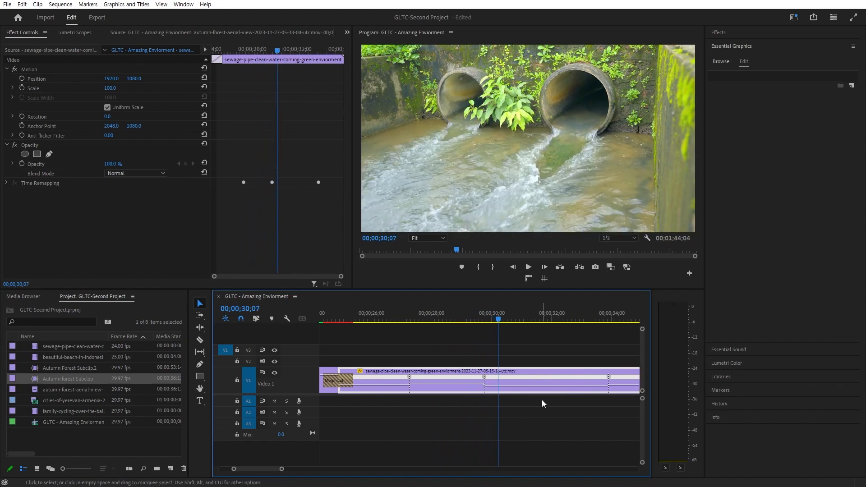
Step: Slightly speed up the sewage-pipe clip between its second and third speed keyframes, and close the gap before the autumn-forest clip
{"action": "key", "text": "minus"}
{"action": "left_click", "coordinate": [588, 382]}
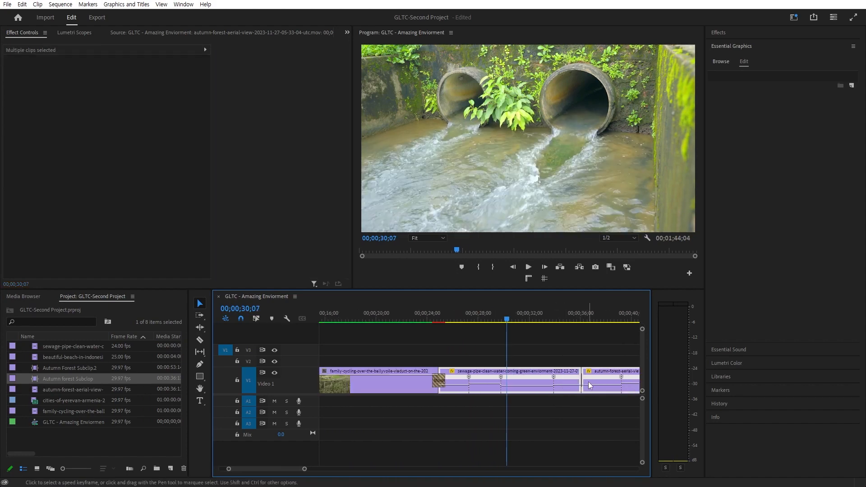
{"action": "key", "text": "space"}
{"action": "left_click_drag", "start_coordinate": [550, 386], "coordinate": [550, 385]}
{"action": "left_click", "coordinate": [577, 382]}
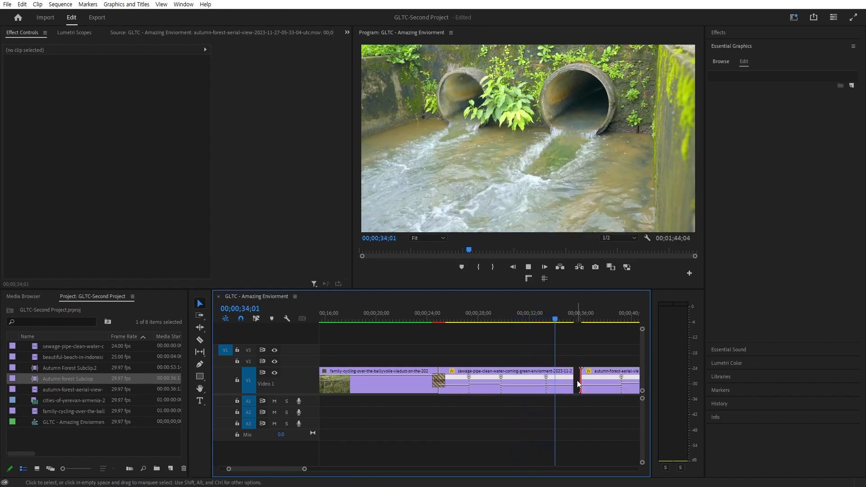
{"action": "key", "text": "Delete"}
Step: Play back the cut from the sewage-pipe clip into the autumn-forest clip, starting at about 32 seconds
{"action": "left_click", "coordinate": [560, 313]}
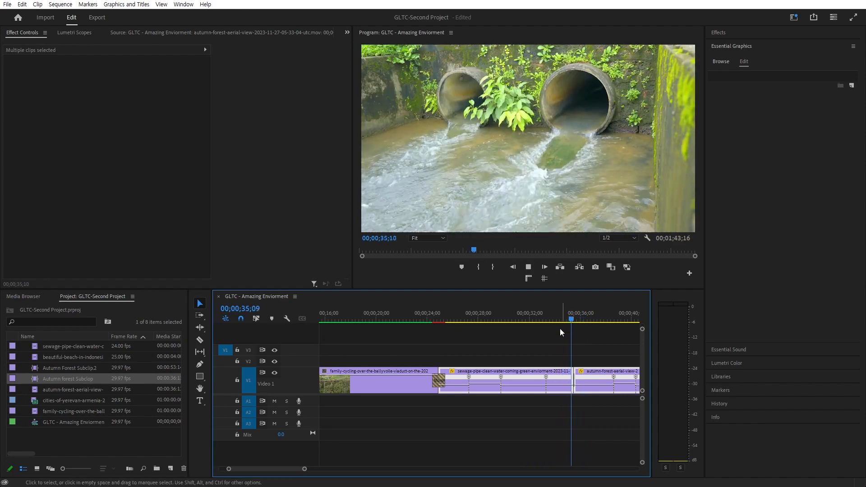
{"action": "left_click", "coordinate": [528, 313]}
{"action": "key", "text": "="}
{"action": "key", "text": "="}
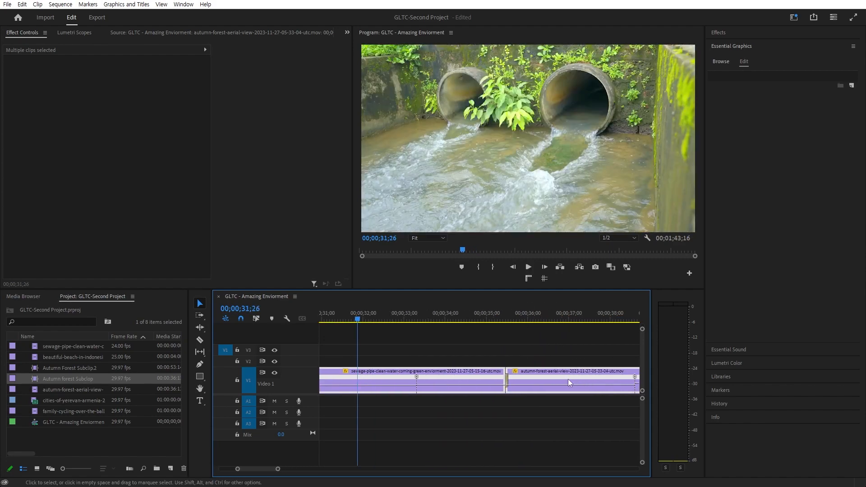
{"action": "key", "text": "space"}
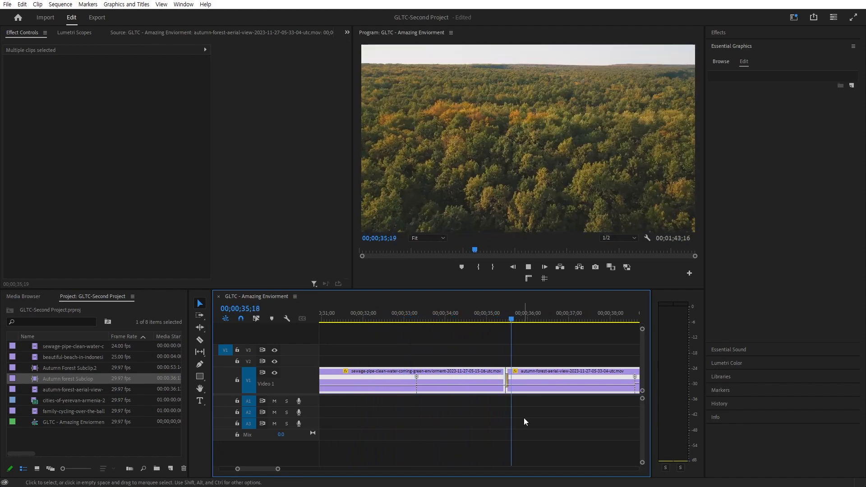
{"action": "key", "text": "space"}
Step: Try to extend the short cross dissolve at the start of the autumn-forest clip, and clear the selection
{"action": "scroll", "coordinate": [509, 377], "scroll_direction": "up", "scroll_amount": 5}
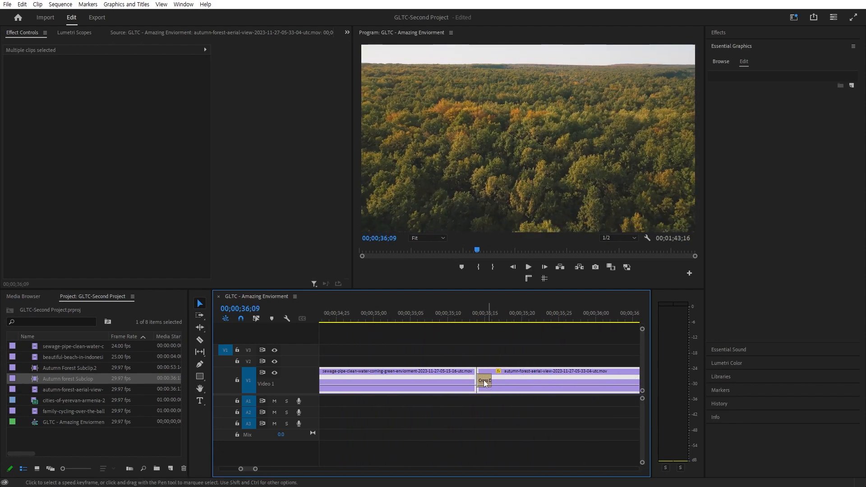
{"action": "mouse_move", "coordinate": [491, 380]}
{"action": "left_mouse_down"}
{"action": "mouse_move", "coordinate": [523, 379]}
{"action": "mouse_move", "coordinate": [492, 381]}
{"action": "left_mouse_up"}
{"action": "left_click_drag", "start_coordinate": [468, 354], "coordinate": [493, 397]}
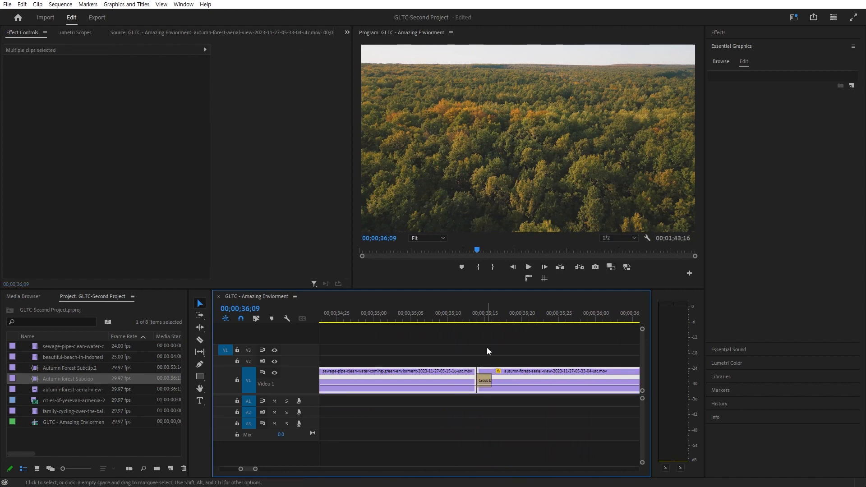
{"action": "left_click", "coordinate": [487, 348]}
{"action": "scroll", "coordinate": [462, 362], "scroll_direction": "down", "scroll_amount": 10}
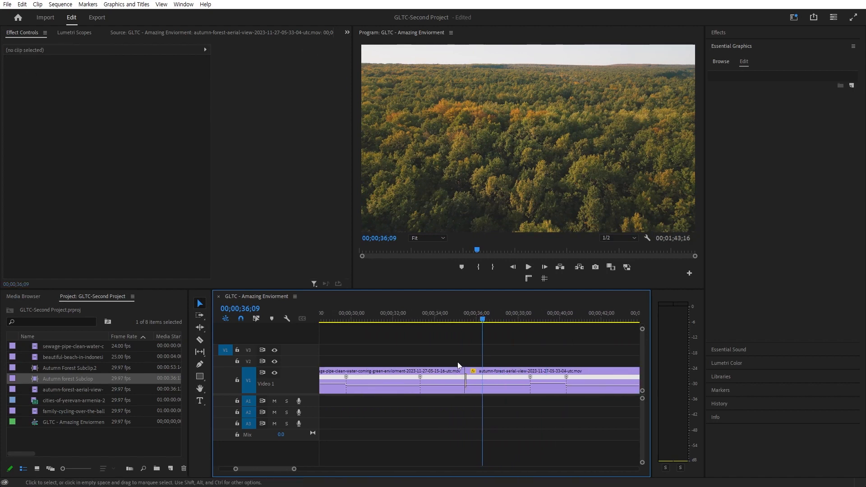
{"action": "scroll", "coordinate": [391, 367], "scroll_direction": "up", "scroll_amount": 3}
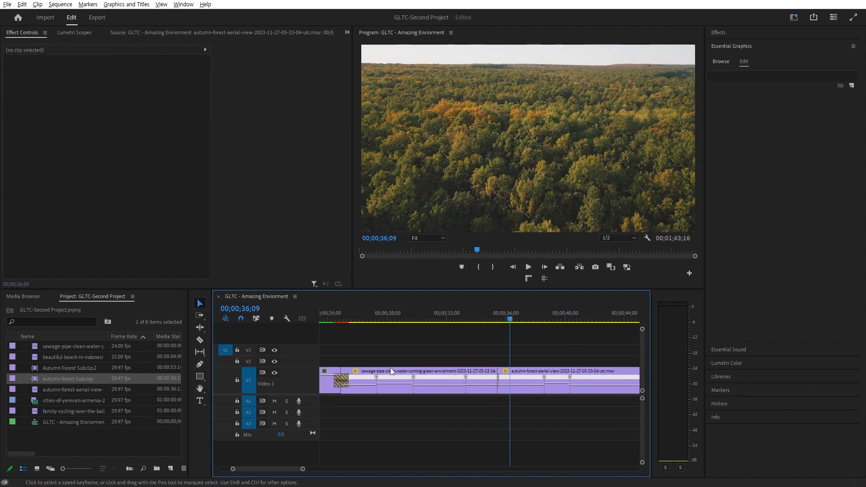
Step: Set the sewage-pipe clip's speed after its last keyframe to about 96%, and delete the leftover autumn-forest footage at the sequence's end
{"action": "left_click", "coordinate": [482, 383]}
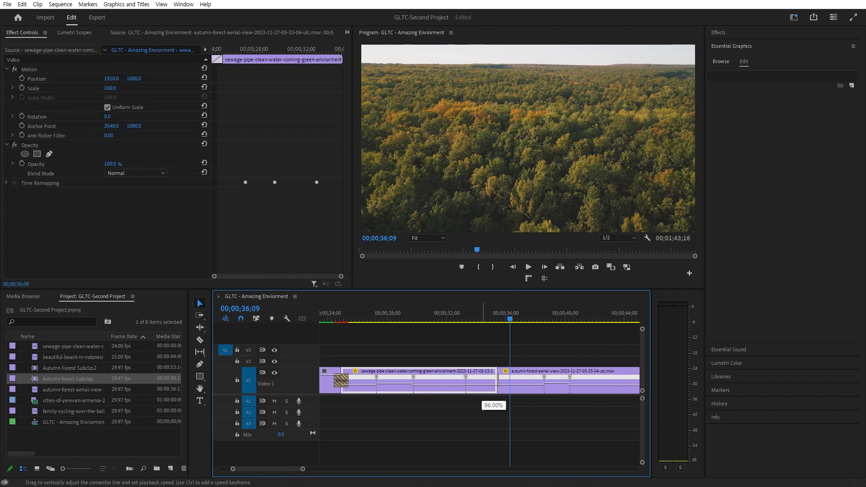
{"action": "left_click", "coordinate": [516, 420]}
{"action": "scroll", "coordinate": [472, 434], "scroll_direction": "down", "scroll_amount": 6}
{"action": "left_click_drag", "start_coordinate": [544, 352], "coordinate": [617, 429]}
{"action": "key", "text": "Delete"}
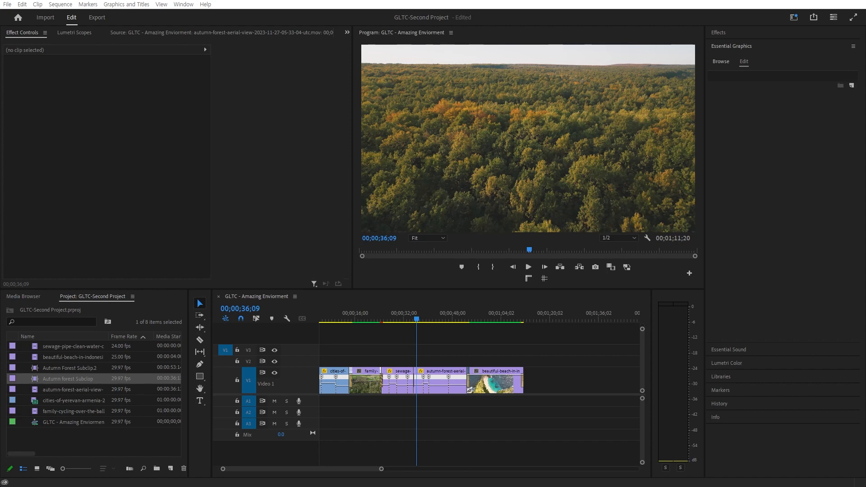
Step: Show the available effects using the Effects workspace and search them for "bright"
{"action": "key", "text": "alt+Tab"}
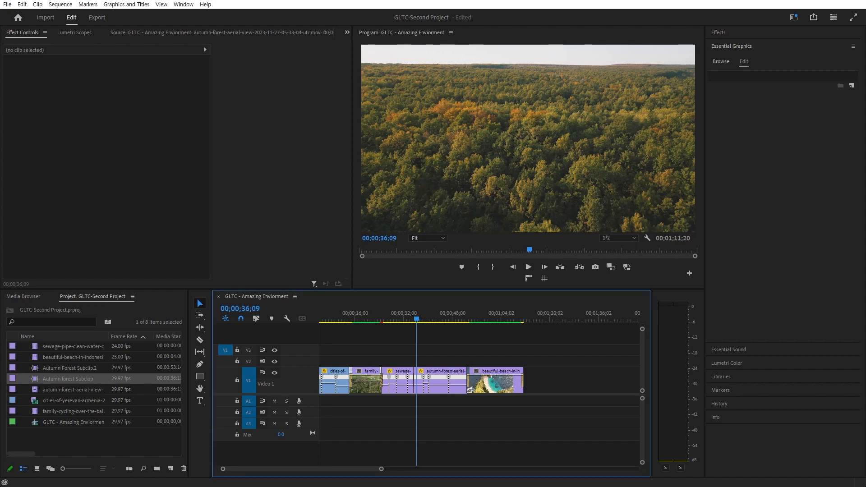
{"action": "left_click", "coordinate": [744, 34]}
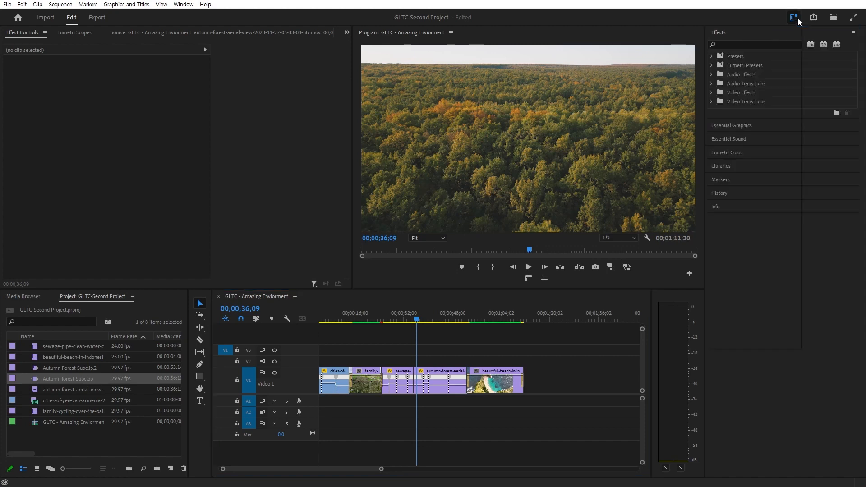
{"action": "left_click", "coordinate": [795, 17]}
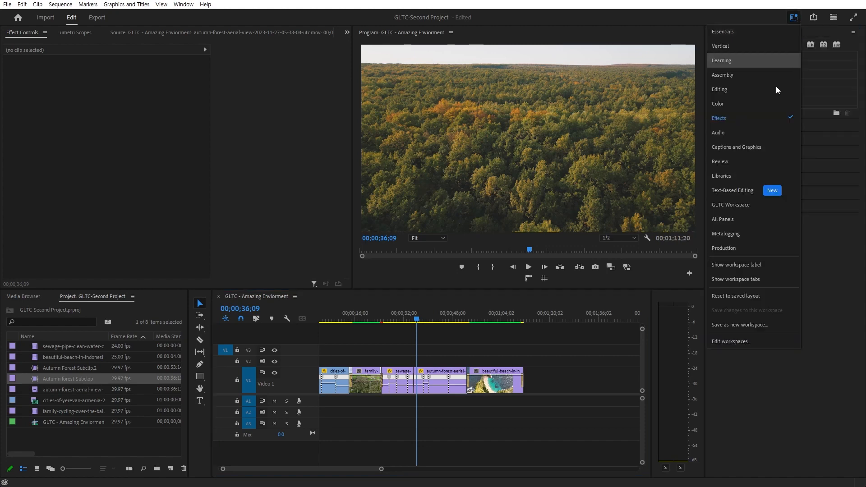
{"action": "left_click", "coordinate": [762, 123]}
{"action": "left_click", "coordinate": [745, 46]}
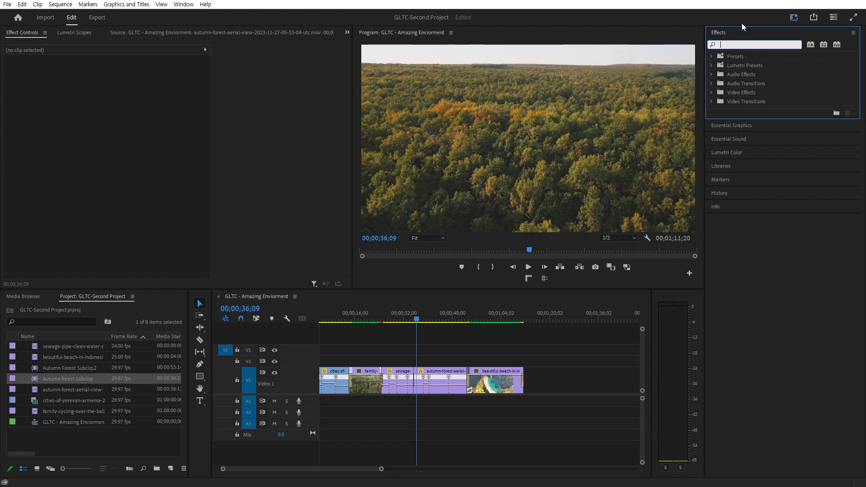
{"action": "type", "text": "bright"}
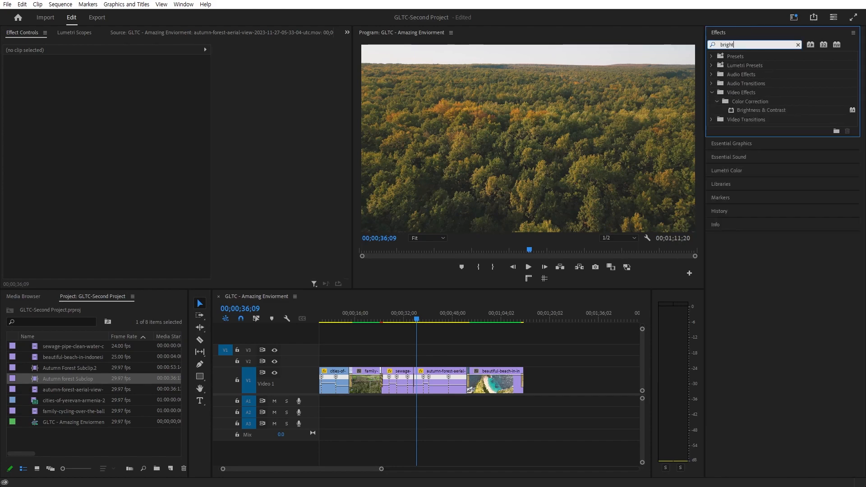
Step: Move the playhead to 00;00;39;24 and apply the Brightness & Contrast effect to the autumn-forest clip
{"action": "left_click_drag", "start_coordinate": [374, 314], "coordinate": [428, 321]}
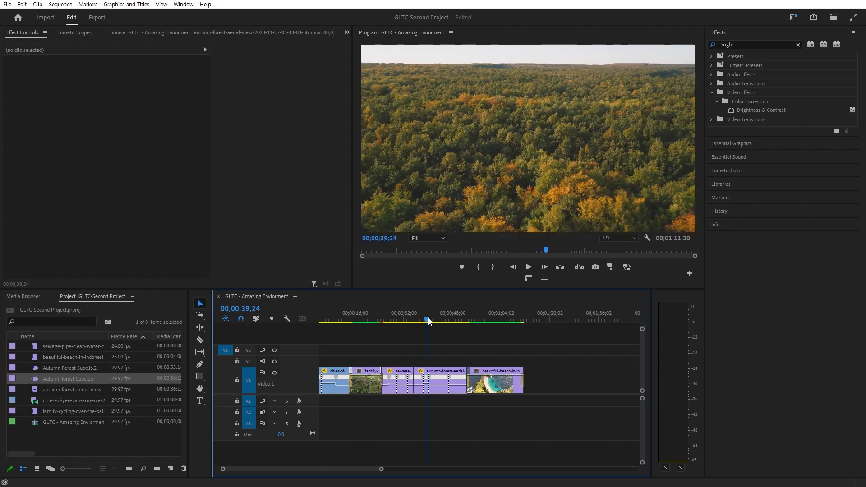
{"action": "scroll", "coordinate": [426, 371], "scroll_direction": "up", "scroll_amount": 8}
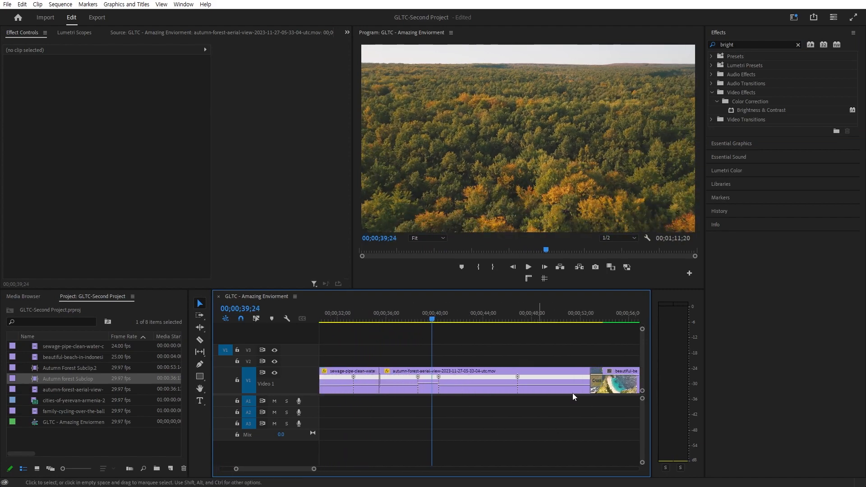
{"action": "left_click_drag", "start_coordinate": [755, 109], "coordinate": [471, 375]}
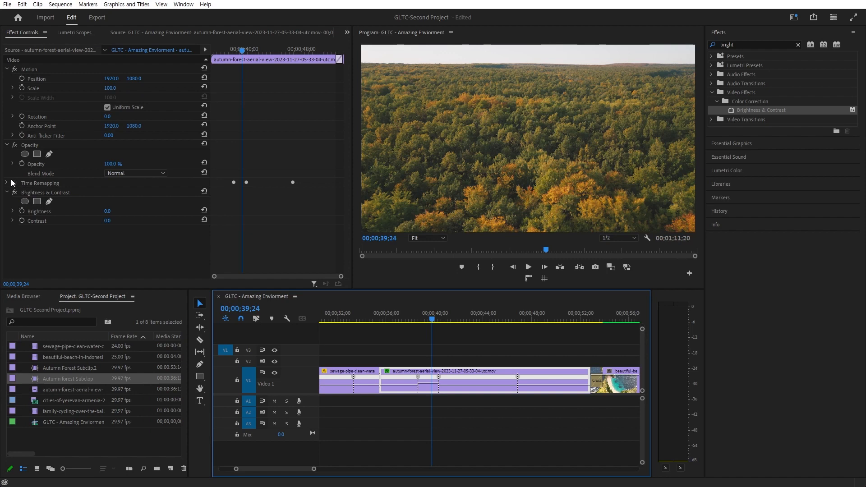
Step: Raise the autumn-forest clip's Brightness to 39 in the Brightness & Contrast effect
{"action": "left_click", "coordinate": [14, 146]}
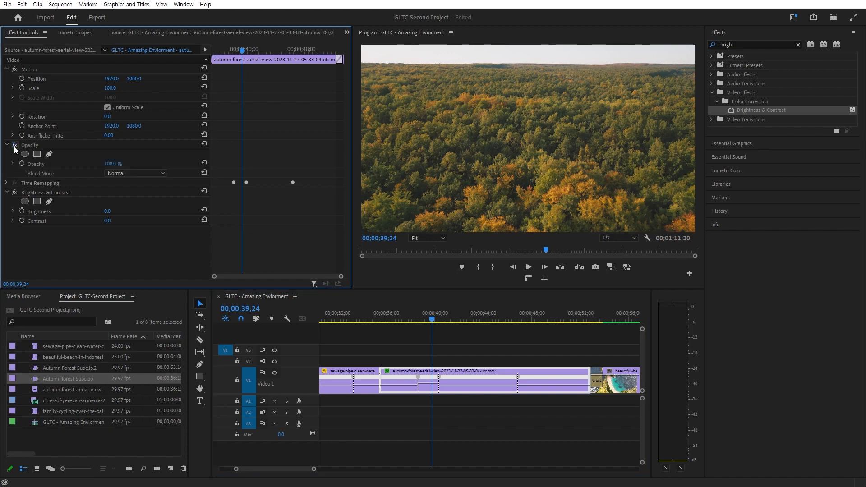
{"action": "scroll", "coordinate": [464, 365], "scroll_direction": "down", "scroll_amount": 3}
{"action": "scroll", "coordinate": [448, 370], "scroll_direction": "up", "scroll_amount": 4}
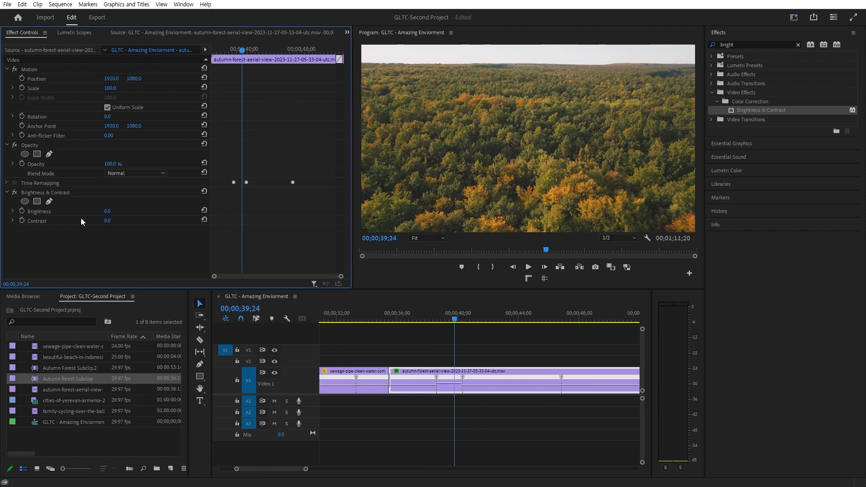
{"action": "mouse_move", "coordinate": [108, 211]}
{"action": "left_mouse_down"}
{"action": "mouse_move", "coordinate": [131, 211]}
{"action": "mouse_move", "coordinate": [116, 212]}
{"action": "left_mouse_up"}
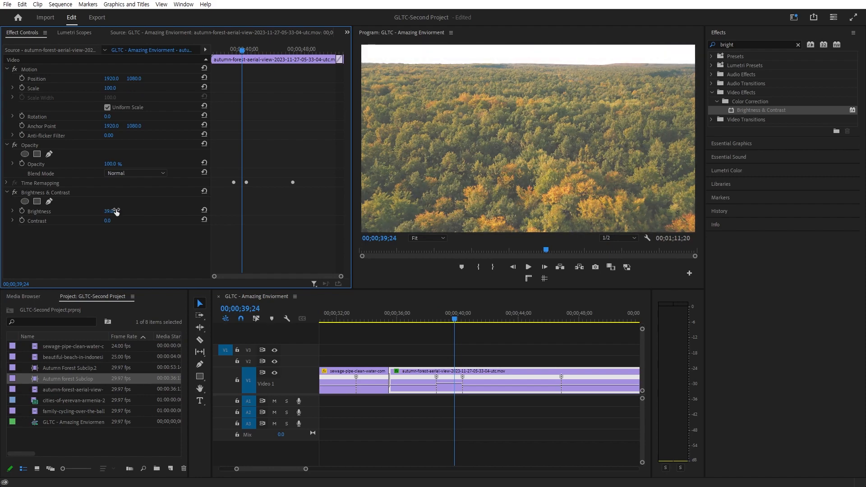
Step: Toggle the Brightness & Contrast effect off and on to compare the image, ending with it disabled
{"action": "left_click", "coordinate": [16, 192]}
{"action": "left_click", "coordinate": [15, 191]}
{"action": "left_click", "coordinate": [15, 191]}
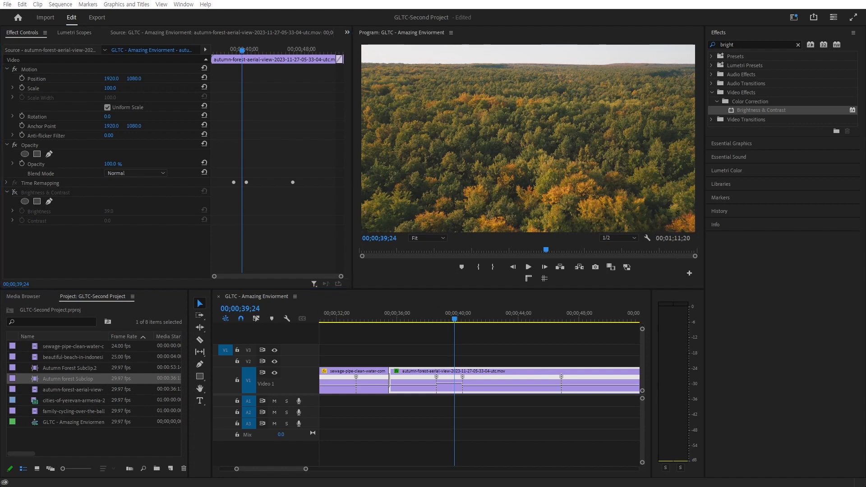
Step: Compare the autumn-forest clip with Brightness & Contrast on and off, leave the effect enabled, and park the playhead at 00;00;37;09
{"action": "left_click", "coordinate": [15, 191]}
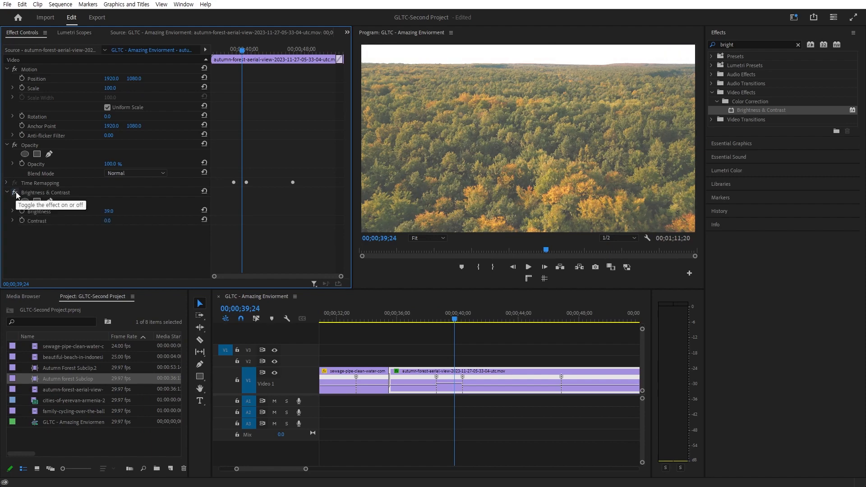
{"action": "left_click", "coordinate": [15, 191]}
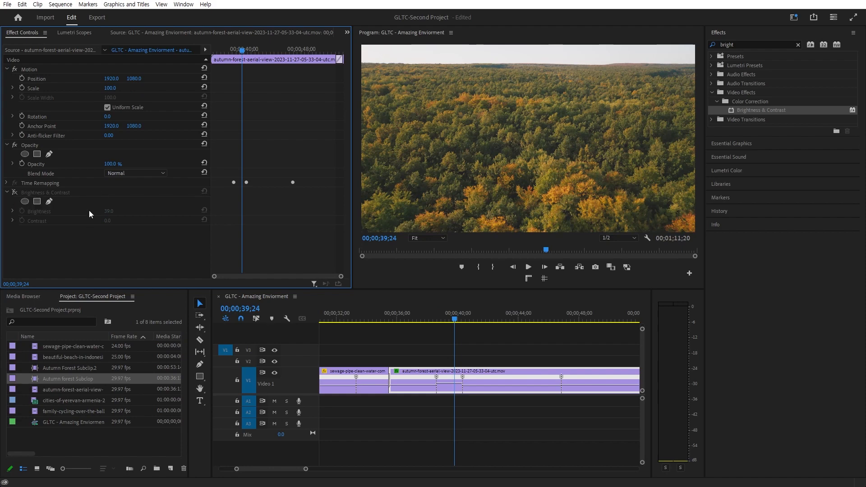
{"action": "left_click_drag", "start_coordinate": [233, 56], "coordinate": [158, 60]}
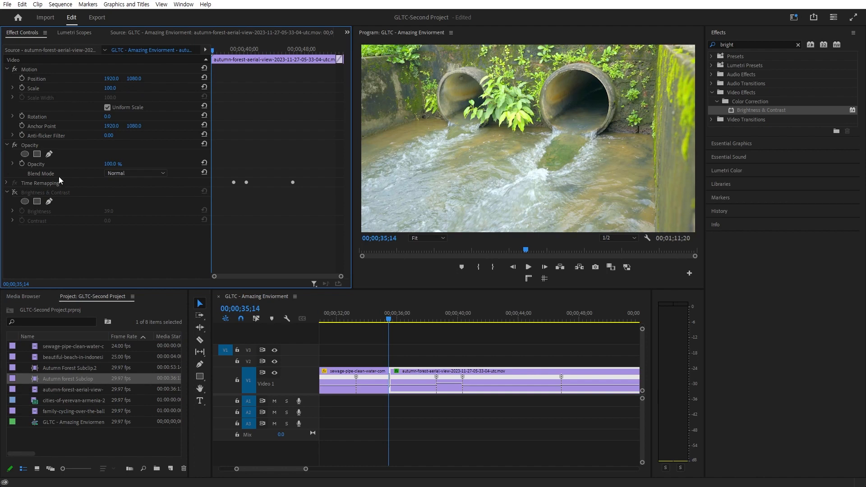
{"action": "left_click", "coordinate": [15, 193]}
{"action": "left_click", "coordinate": [416, 321]}
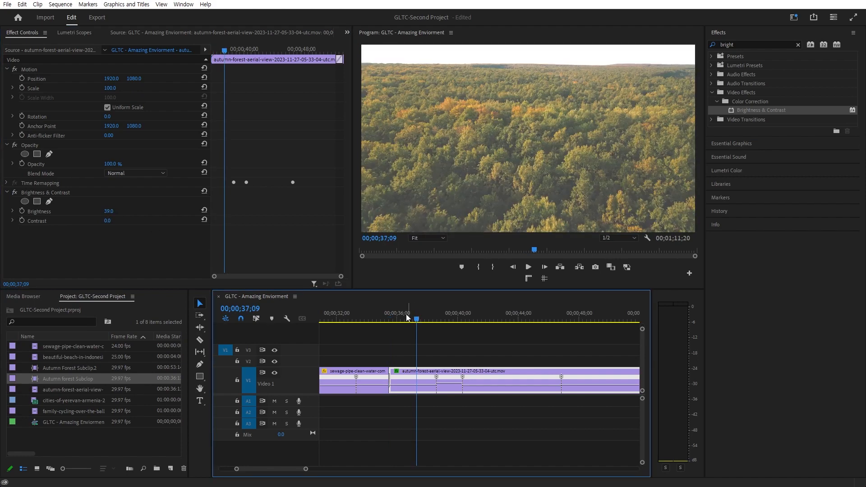
Step: Set the autumn-forest clip's Brightness to 6 and Contrast to 24 in its Brightness & Contrast effect
{"action": "left_click", "coordinate": [111, 215]}
{"action": "mouse_move", "coordinate": [125, 215]}
{"action": "left_mouse_down"}
{"action": "mouse_move", "coordinate": [83, 215]}
{"action": "mouse_move", "coordinate": [137, 215]}
{"action": "mouse_move", "coordinate": [101, 215]}
{"action": "mouse_move", "coordinate": [131, 221]}
{"action": "mouse_move", "coordinate": [106, 221]}
{"action": "mouse_move", "coordinate": [120, 211]}
{"action": "mouse_move", "coordinate": [113, 210]}
{"action": "mouse_move", "coordinate": [136, 220]}
{"action": "mouse_move", "coordinate": [113, 220]}
{"action": "left_mouse_up"}
{"action": "left_click", "coordinate": [411, 389]}
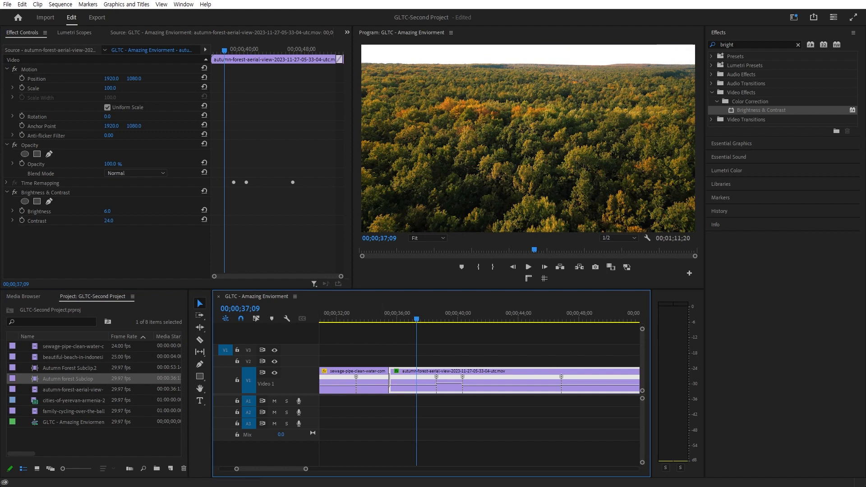
Step: Move the playhead to 00;01;03;20 and apply the Brightness & Contrast effect to the beautiful-beach clip
{"action": "scroll", "coordinate": [377, 431], "scroll_direction": "down", "scroll_amount": 5}
{"action": "left_click", "coordinate": [481, 320]}
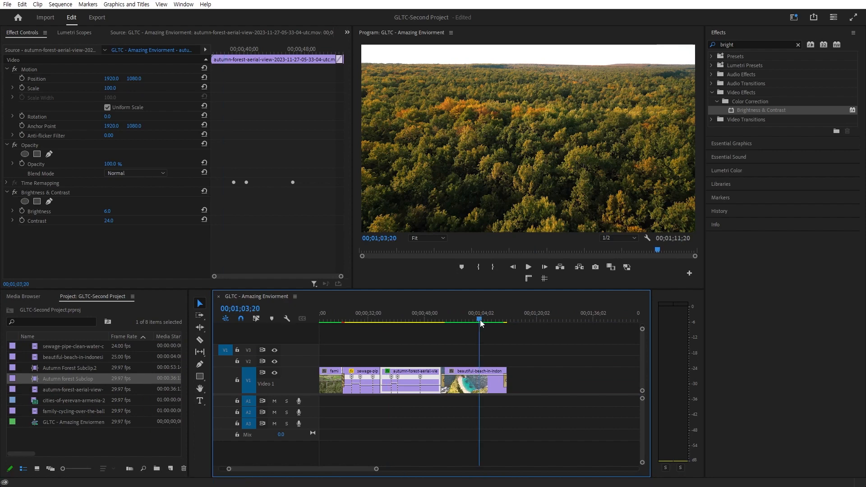
{"action": "scroll", "coordinate": [487, 418], "scroll_direction": "up", "scroll_amount": 3}
{"action": "left_click_drag", "start_coordinate": [774, 112], "coordinate": [422, 384]}
Step: Set the beautiful-beach clip's Brightness to 3 and Contrast to 14, then deselect the clip
{"action": "left_click", "coordinate": [108, 211]}
{"action": "left_click_drag", "start_coordinate": [108, 211], "coordinate": [157, 221]}
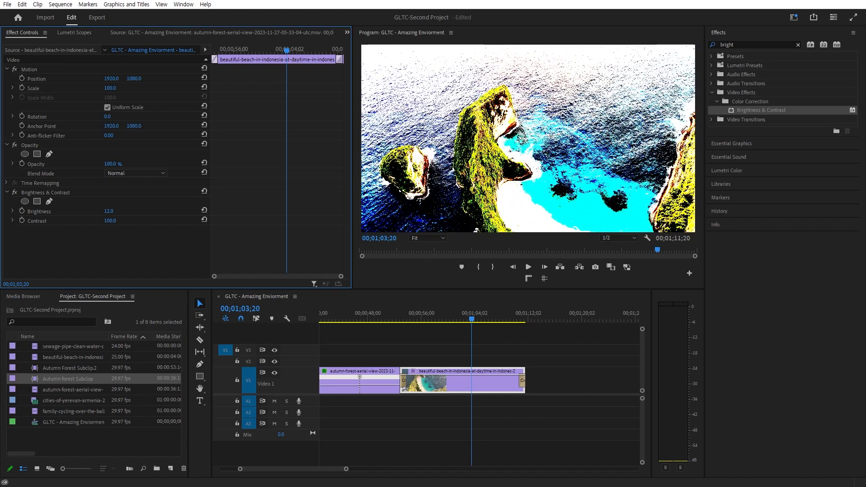
{"action": "left_click_drag", "start_coordinate": [108, 211], "coordinate": [74, 220]}
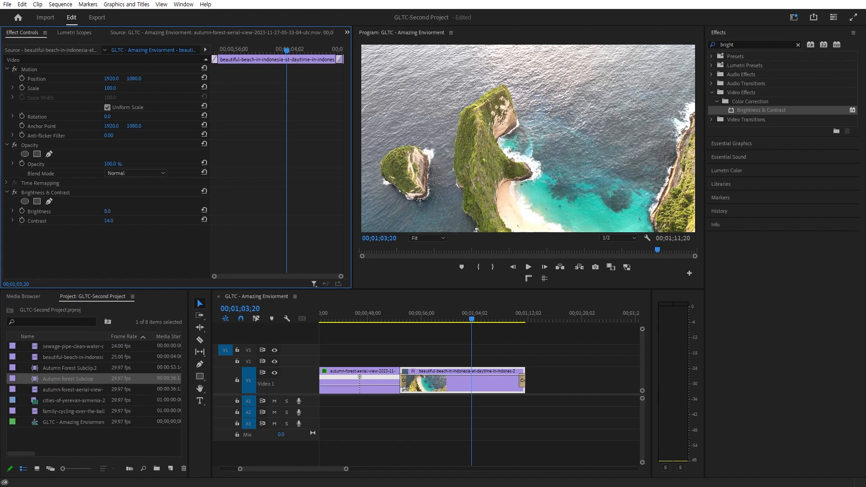
{"action": "mouse_move", "coordinate": [107, 212]}
{"action": "left_mouse_down"}
{"action": "mouse_move", "coordinate": [89, 211]}
{"action": "mouse_move", "coordinate": [104, 212]}
{"action": "left_mouse_up"}
{"action": "left_click", "coordinate": [505, 399]}
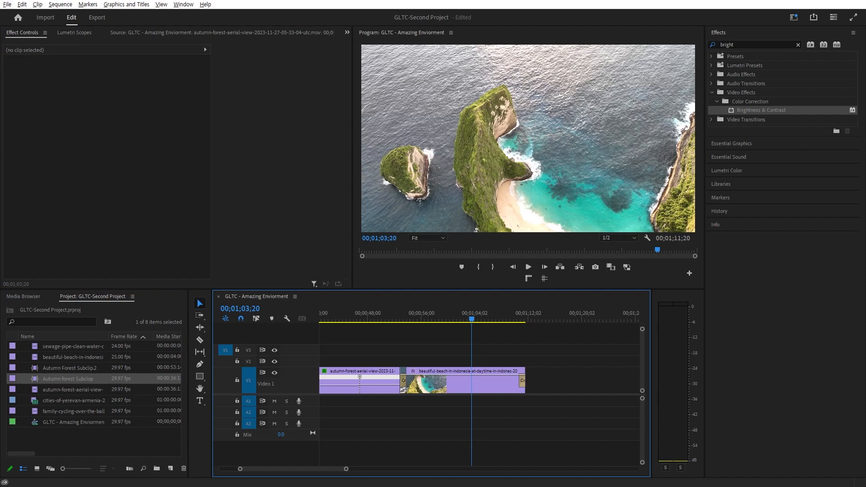
Step: Select the sequence's clips one after another to examine the effects applied to each and their images
{"action": "left_click", "coordinate": [375, 379]}
{"action": "scroll", "coordinate": [350, 365], "scroll_direction": "up", "scroll_amount": 3}
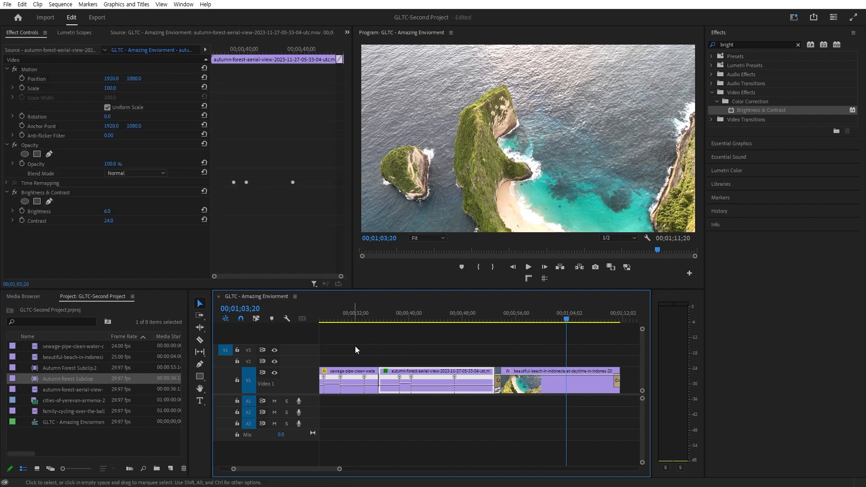
{"action": "left_click", "coordinate": [356, 332]}
{"action": "left_click", "coordinate": [348, 319]}
{"action": "left_click", "coordinate": [352, 375]}
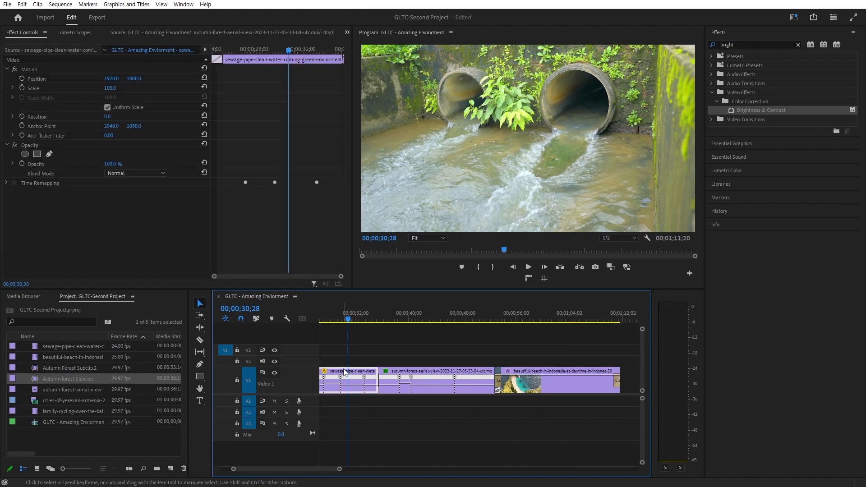
{"action": "scroll", "coordinate": [359, 416], "scroll_direction": "up", "scroll_amount": 2}
{"action": "scroll", "coordinate": [356, 416], "scroll_direction": "down", "scroll_amount": 3}
{"action": "left_click", "coordinate": [369, 376]}
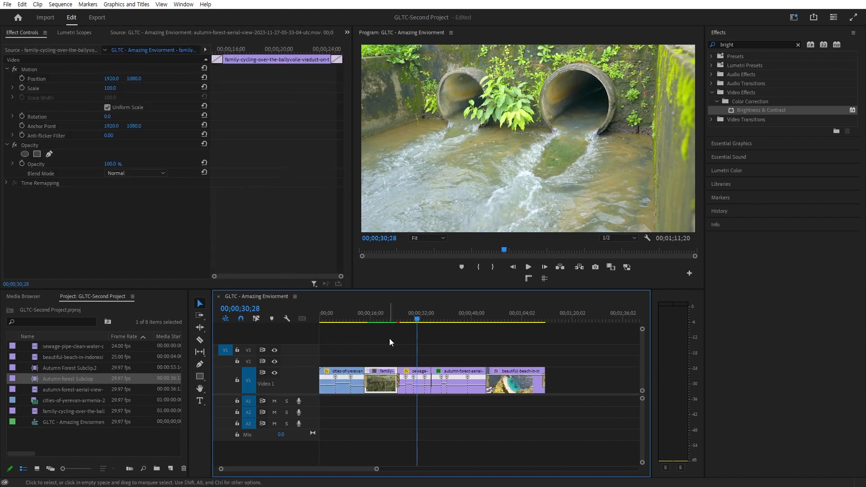
{"action": "left_click", "coordinate": [385, 313]}
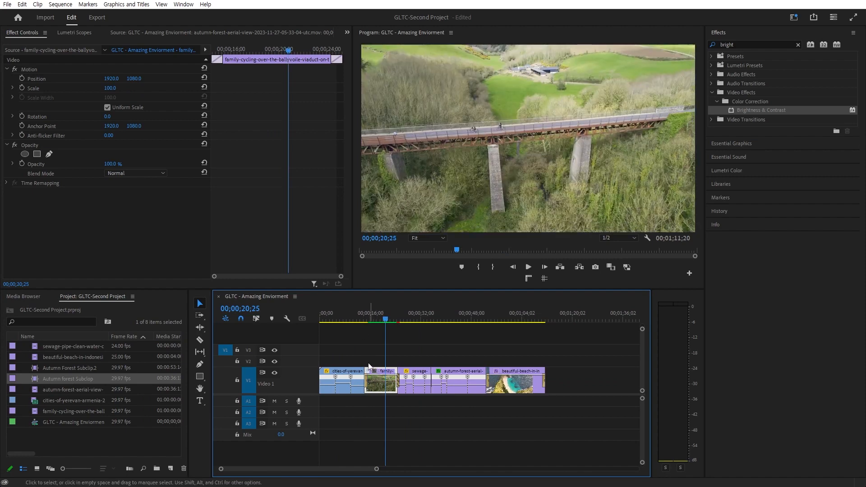
{"action": "left_click", "coordinate": [351, 376]}
Step: Select the autumn-forest clip, move the playhead to 00;00;44;24, and expand its Brightness and Contrast sliders
{"action": "left_click", "coordinate": [452, 375]}
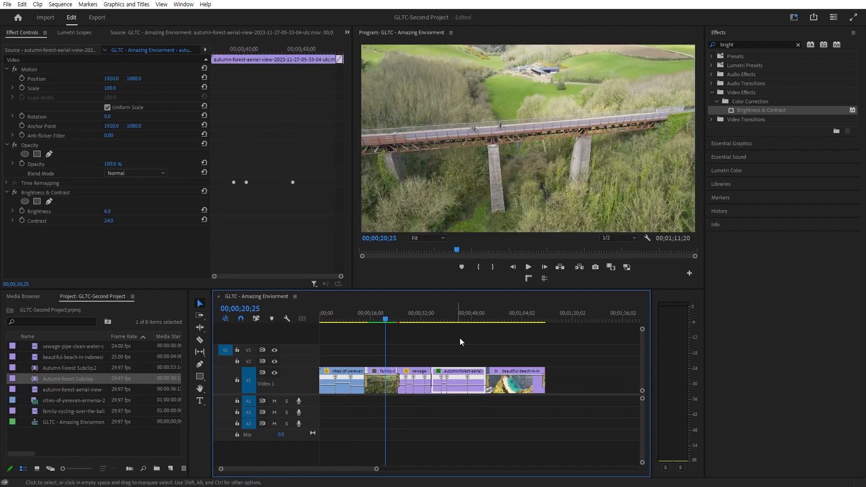
{"action": "left_click", "coordinate": [458, 318]}
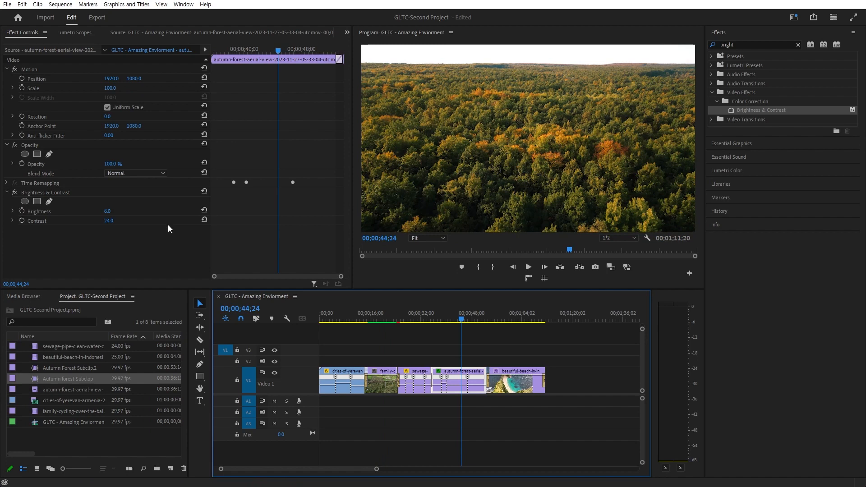
{"action": "left_click", "coordinate": [12, 212]}
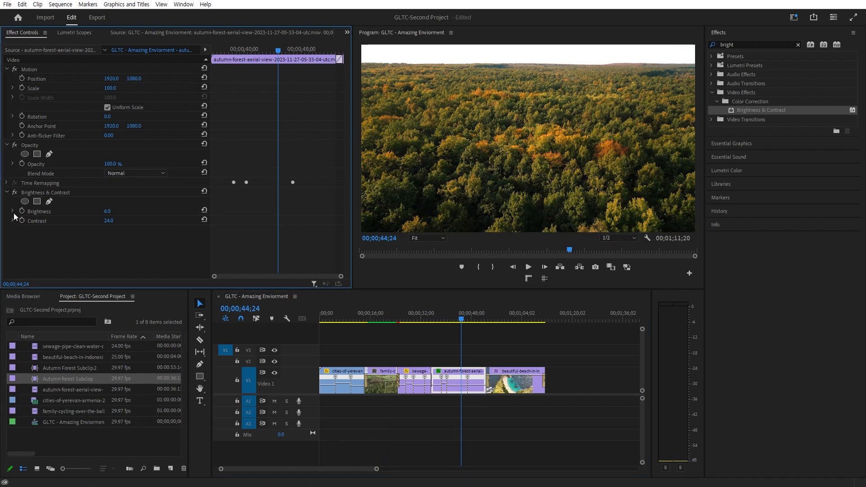
{"action": "left_click", "coordinate": [12, 238]}
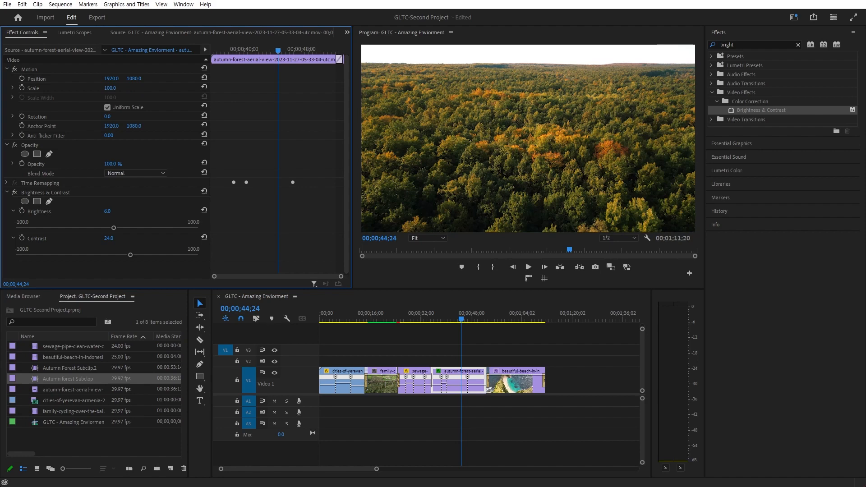
Step: Search the effects for "auto con" and apply Auto Contrast to the family-cycling clip with the playhead at 00;00;20;17
{"action": "left_click", "coordinate": [773, 45]}
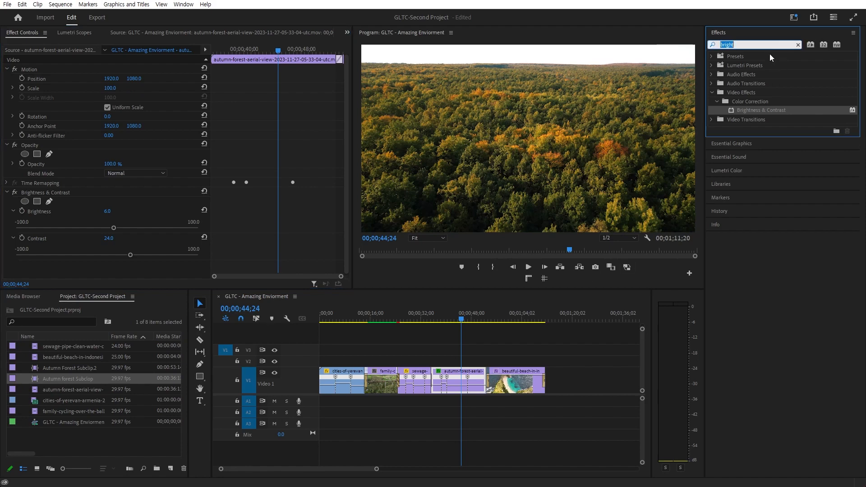
{"action": "type", "text": "auto con"}
{"action": "scroll", "coordinate": [374, 329], "scroll_direction": "up", "scroll_amount": 2}
{"action": "left_click", "coordinate": [376, 328]}
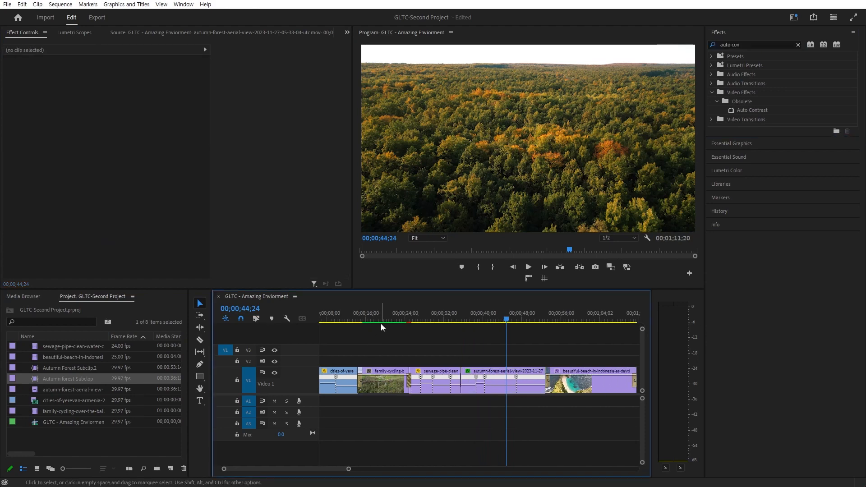
{"action": "left_click", "coordinate": [387, 320]}
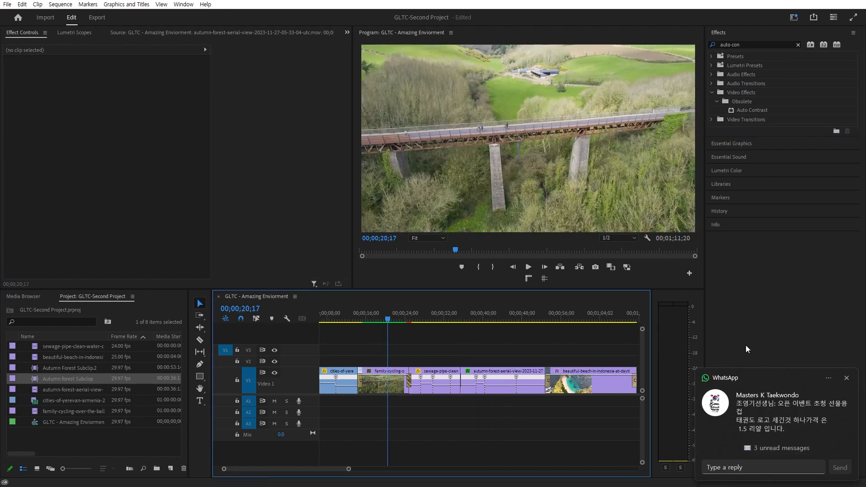
{"action": "left_click", "coordinate": [847, 377]}
{"action": "left_click", "coordinate": [769, 110]}
{"action": "left_click_drag", "start_coordinate": [769, 110], "coordinate": [378, 380]}
{"action": "left_click", "coordinate": [382, 387]}
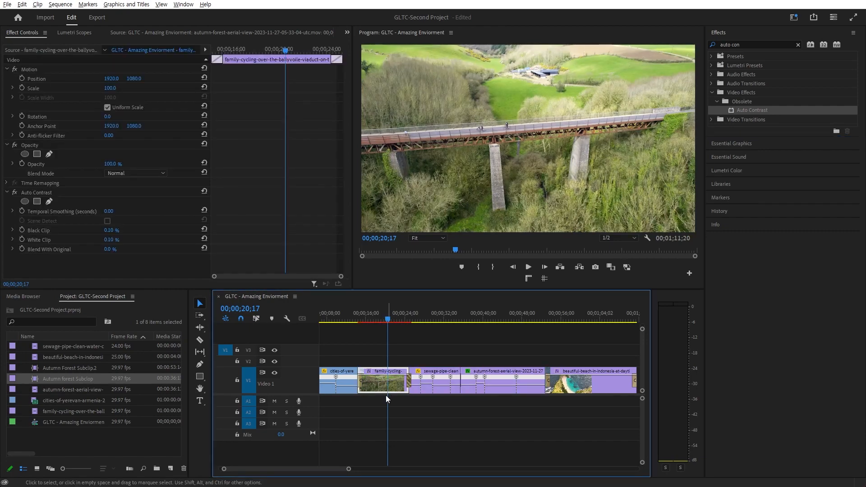
Step: Compare the family-cycling clip with and without Auto Contrast, leaving the effect enabled
{"action": "key", "text": "equal"}
{"action": "key", "text": "ctrl+z"}
{"action": "key", "text": "ctrl+shift+z"}
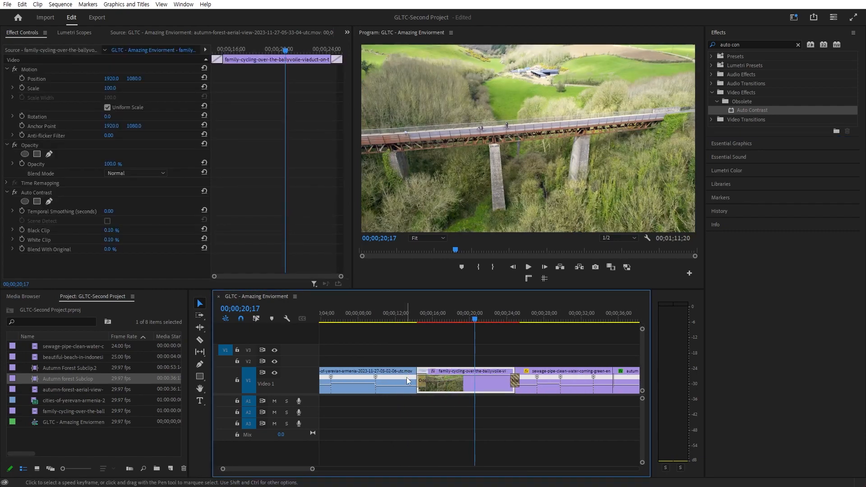
{"action": "left_click", "coordinate": [18, 191]}
{"action": "left_click", "coordinate": [18, 191]}
{"action": "left_click", "coordinate": [17, 191]}
{"action": "left_click", "coordinate": [17, 191]}
{"action": "left_click", "coordinate": [18, 191]}
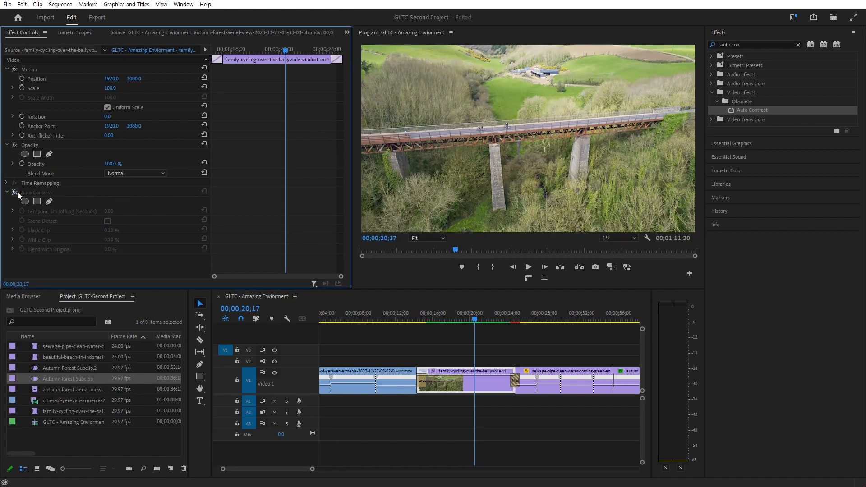
{"action": "left_click", "coordinate": [18, 191]}
{"action": "left_click", "coordinate": [14, 193]}
{"action": "left_click", "coordinate": [18, 191]}
{"action": "left_click", "coordinate": [17, 191]}
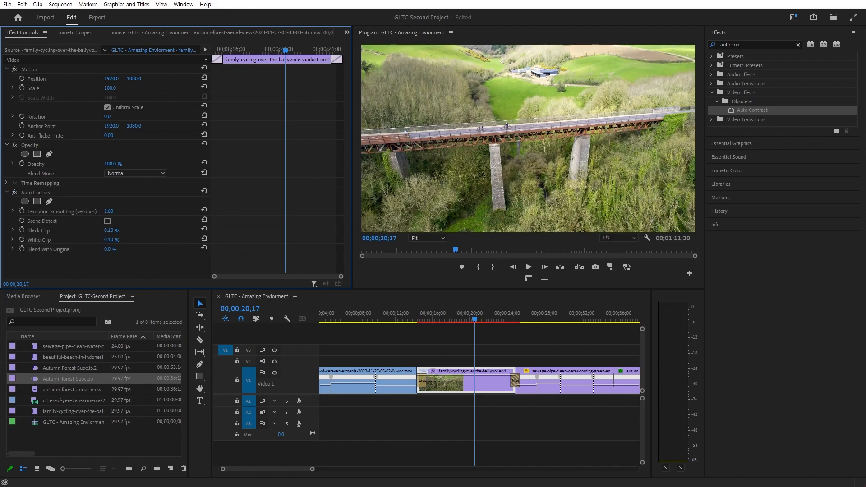
Step: Set the family-cycling clip's Auto Contrast to Black Clip 3.20%, White Clip 3.00% and Blend With Original 0%, and play it back
{"action": "left_click_drag", "start_coordinate": [109, 230], "coordinate": [321, 249]}
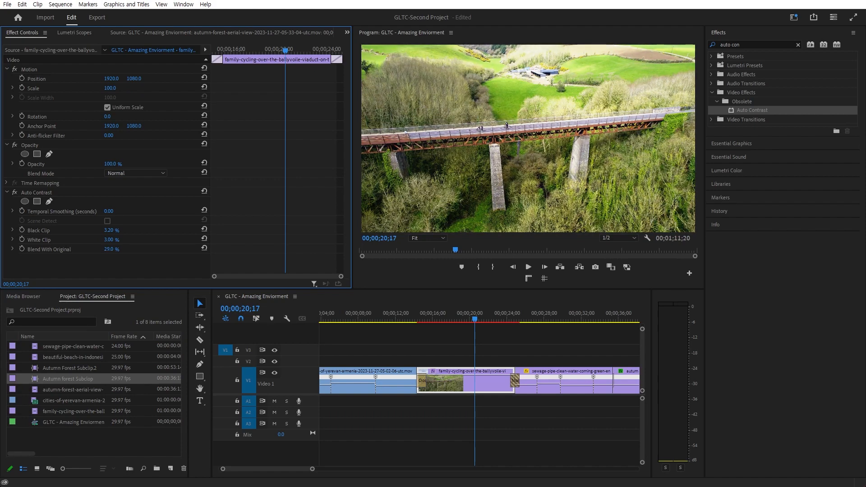
{"action": "left_click_drag", "start_coordinate": [218, 250], "coordinate": [158, 250]}
{"action": "left_click", "coordinate": [492, 429]}
{"action": "key", "text": "space"}
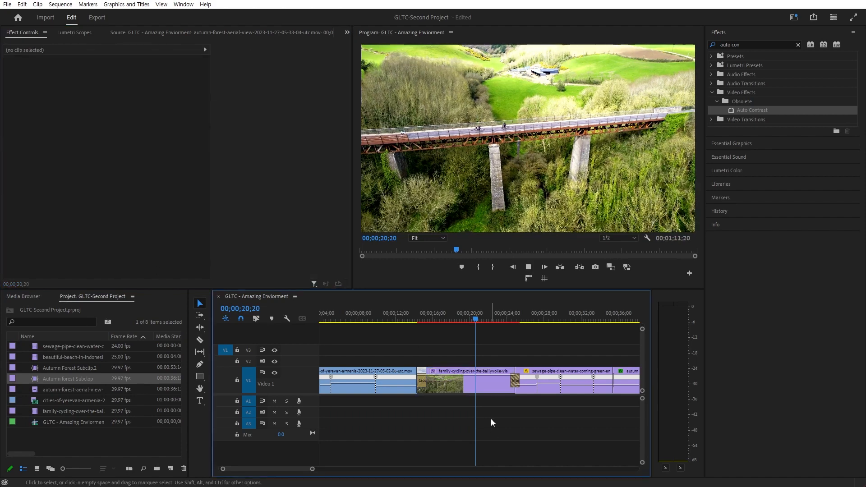
{"action": "key", "text": "minus"}
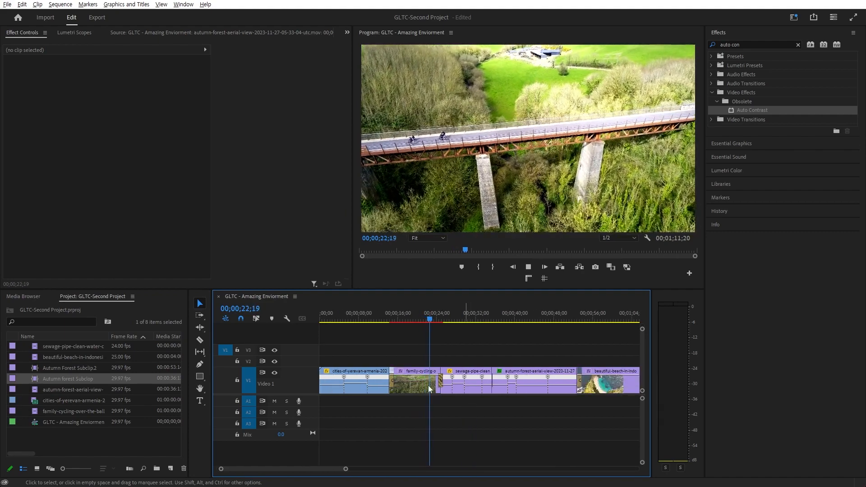
Step: Try a Temporal Smoothing of 6.20 seconds on the family-cycling clip's Auto Contrast, preview it from 00;00;16;11, and undo the change
{"action": "left_click", "coordinate": [429, 385]}
{"action": "key", "text": "space"}
{"action": "left_click_drag", "start_coordinate": [113, 230], "coordinate": [108, 211]}
{"action": "left_click", "coordinate": [400, 321]}
{"action": "key", "text": "space"}
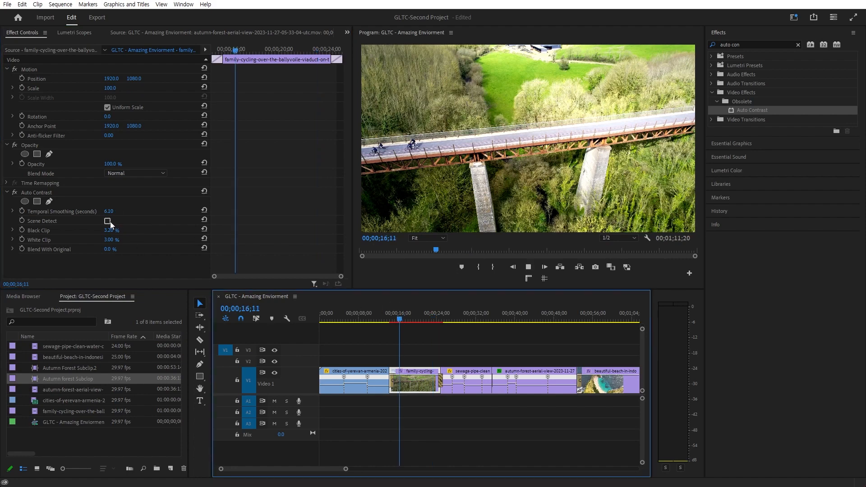
{"action": "key", "text": "space"}
{"action": "key", "text": "ctrl+z"}
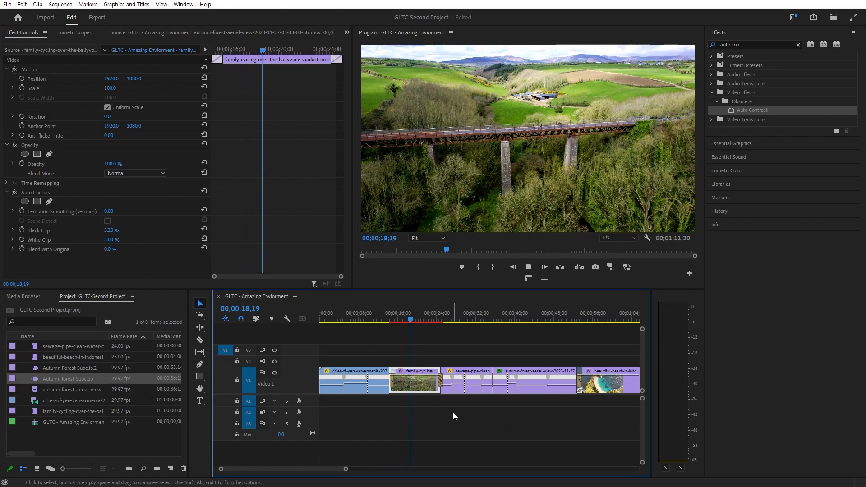
{"action": "left_click", "coordinate": [453, 412]}
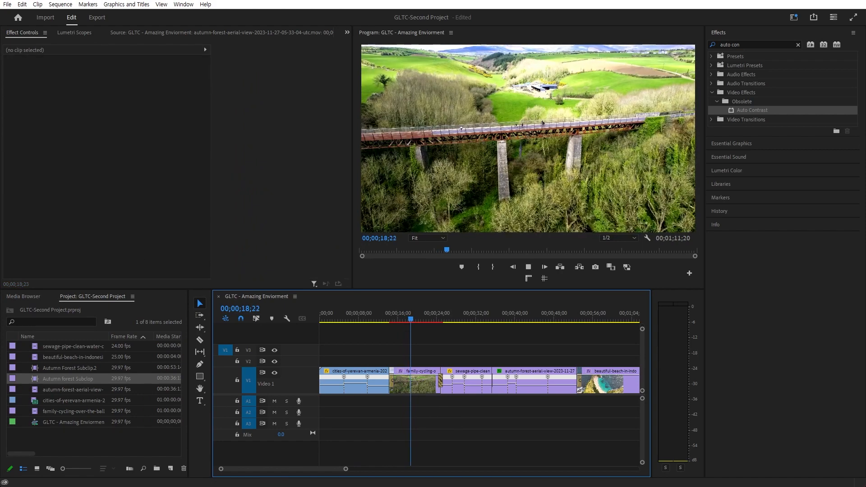
{"action": "key", "text": "space"}
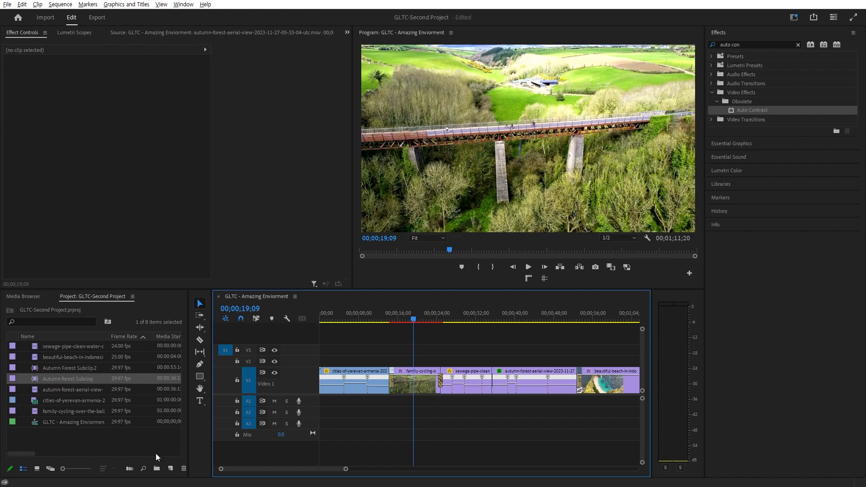
Step: Apply Auto Contrast to the beautiful-beach clip with the playhead at 00;00;59;21 and collapse the settings of its two added effects
{"action": "key", "text": "minus"}
{"action": "key", "text": "minus"}
{"action": "scroll", "coordinate": [433, 376], "scroll_direction": "up", "scroll_amount": 4, "text": "alt"}
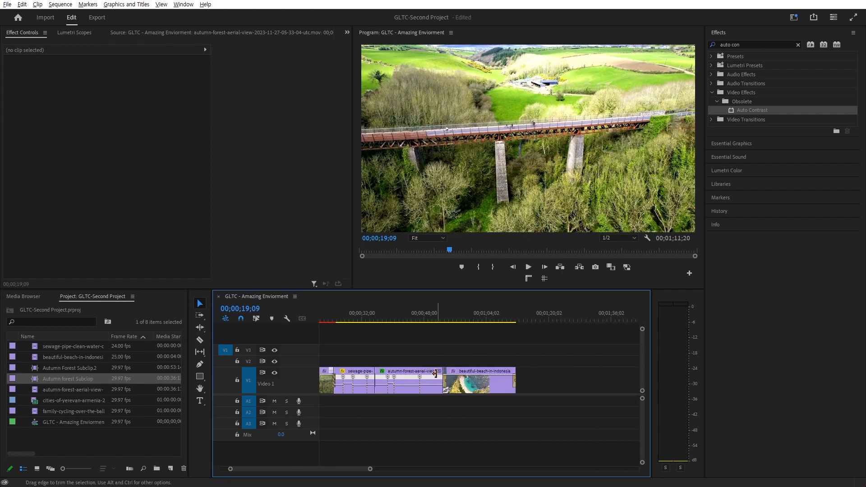
{"action": "left_click", "coordinate": [495, 316]}
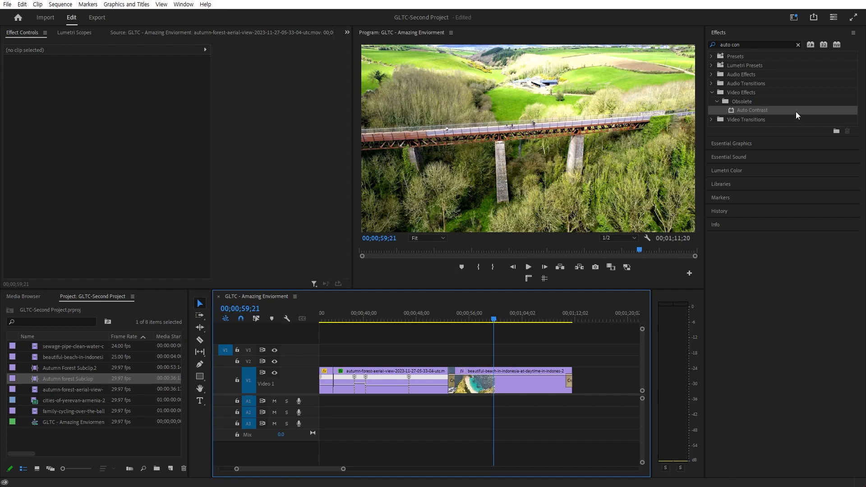
{"action": "left_click_drag", "start_coordinate": [770, 110], "coordinate": [494, 387]}
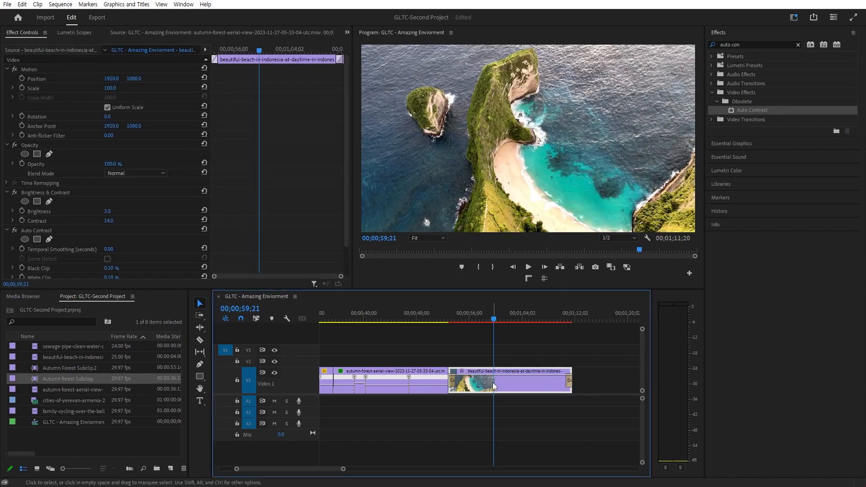
{"action": "left_click", "coordinate": [7, 230]}
{"action": "left_click", "coordinate": [8, 193]}
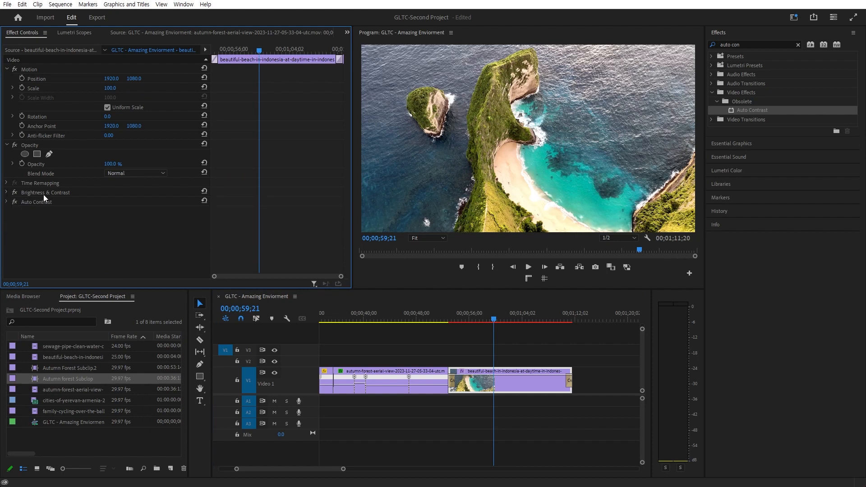
Step: Move Auto Contrast above Brightness & Contrast on the beautiful-beach clip and search the effects for "levels"
{"action": "mouse_move", "coordinate": [48, 199]}
{"action": "left_mouse_down"}
{"action": "mouse_move", "coordinate": [53, 193]}
{"action": "mouse_move", "coordinate": [50, 223]}
{"action": "mouse_move", "coordinate": [53, 190]}
{"action": "left_mouse_up"}
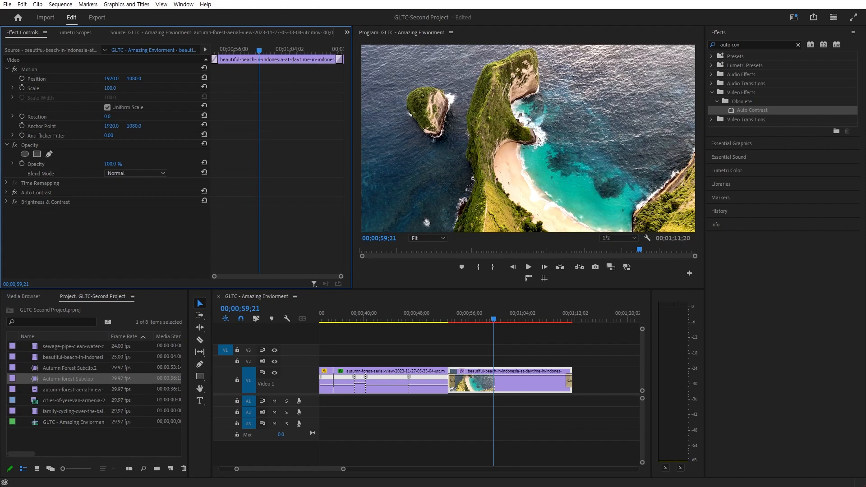
{"action": "left_click", "coordinate": [767, 43]}
{"action": "key", "text": "BackSpace"}
{"action": "type", "text": "levels"}
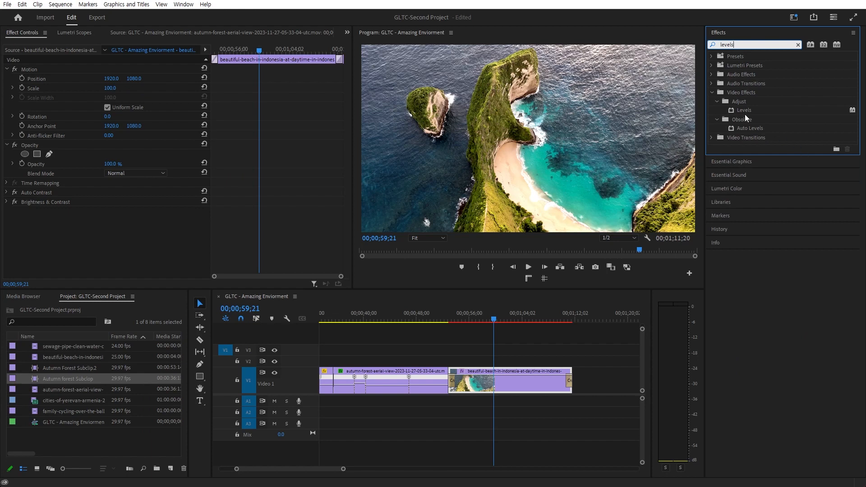
Step: Apply the Levels effect to the beautiful-beach clip and bring its parameters into view
{"action": "left_click_drag", "start_coordinate": [740, 110], "coordinate": [512, 385]}
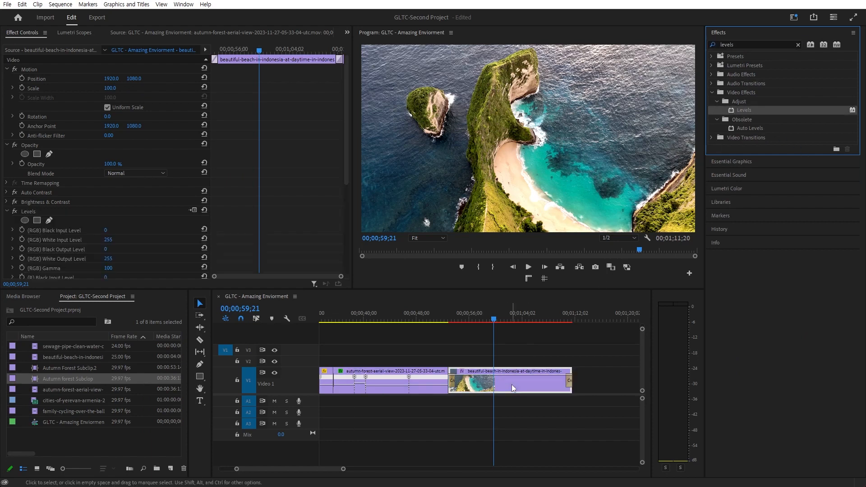
{"action": "scroll", "coordinate": [149, 226], "scroll_direction": "down", "scroll_amount": 2}
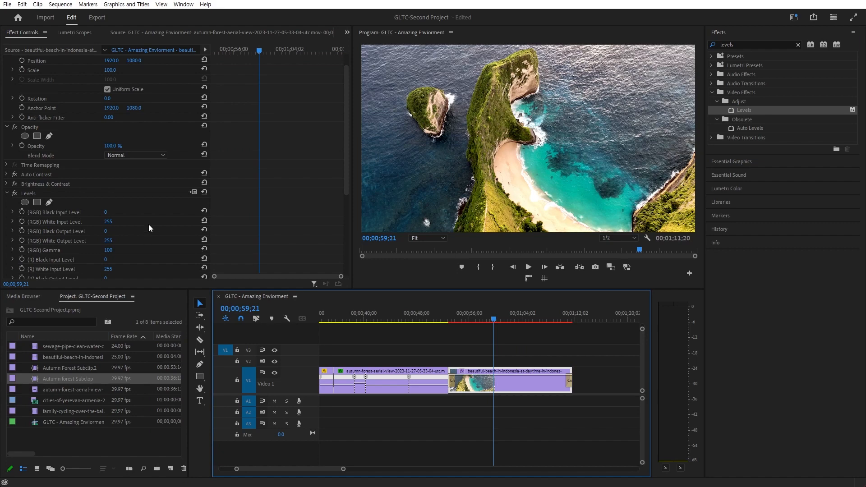
{"action": "scroll", "coordinate": [149, 228], "scroll_direction": "down", "scroll_amount": 3}
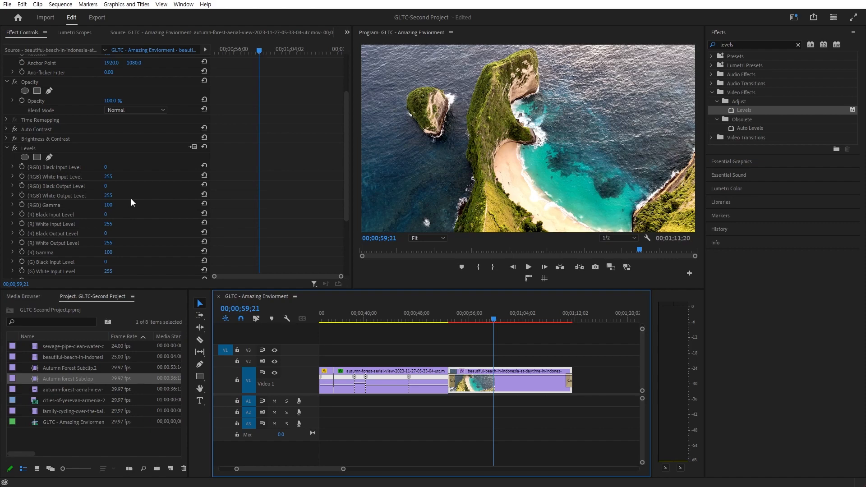
Step: Try different RGB input and output levels on the beautiful-beach clip's Levels effect and undo the changes
{"action": "mouse_move", "coordinate": [105, 167]}
{"action": "left_mouse_down"}
{"action": "mouse_move", "coordinate": [149, 167]}
{"action": "mouse_move", "coordinate": [106, 167]}
{"action": "left_mouse_up"}
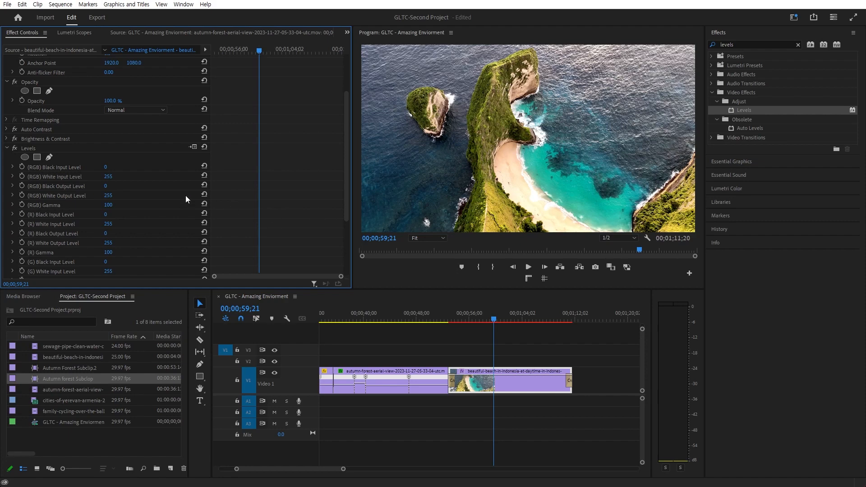
{"action": "mouse_move", "coordinate": [112, 177]}
{"action": "left_mouse_down"}
{"action": "mouse_move", "coordinate": [88, 177]}
{"action": "mouse_move", "coordinate": [116, 177]}
{"action": "left_mouse_up"}
{"action": "key", "text": "ctrl+z"}
{"action": "left_click_drag", "start_coordinate": [107, 185], "coordinate": [116, 205]}
{"action": "key", "text": "ctrl+z"}
{"action": "key", "text": "ctrl+z"}
Step: Try changing individual colour-channel values in the Levels effect, undo them, and look through the green and blue parameters
{"action": "left_click_drag", "start_coordinate": [107, 216], "coordinate": [110, 238]}
{"action": "scroll", "coordinate": [111, 236], "scroll_direction": "down", "scroll_amount": 5}
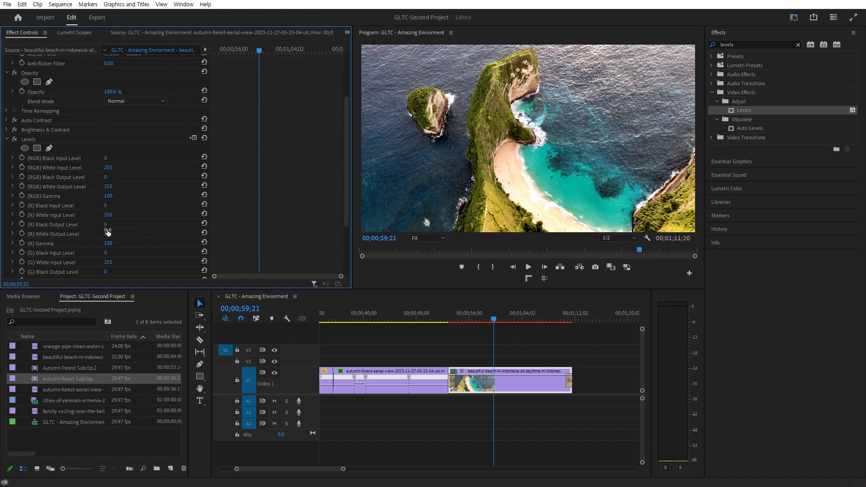
{"action": "left_click_drag", "start_coordinate": [109, 208], "coordinate": [145, 208]}
{"action": "key", "text": "ctrl+z"}
{"action": "scroll", "coordinate": [102, 221], "scroll_direction": "down", "scroll_amount": 5}
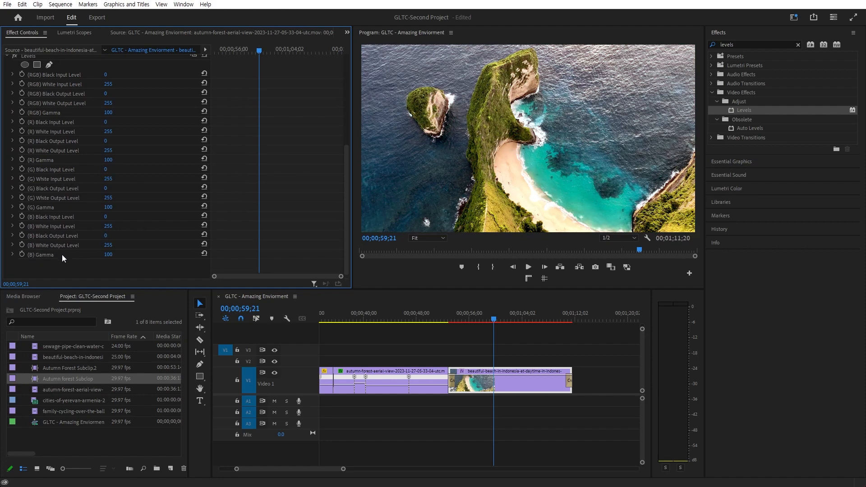
{"action": "mouse_move", "coordinate": [106, 235]}
{"action": "left_mouse_down"}
{"action": "mouse_move", "coordinate": [149, 236]}
{"action": "mouse_move", "coordinate": [105, 234]}
{"action": "left_mouse_up"}
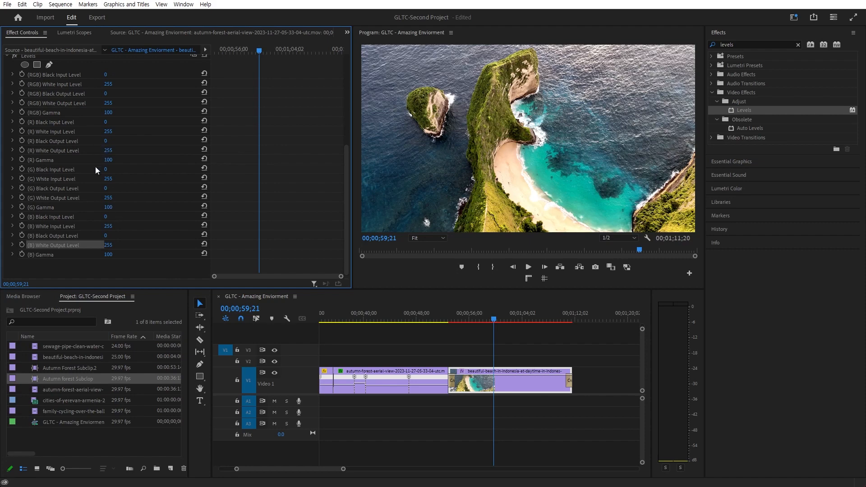
Step: Remove the Levels effect from the beautiful-beach clip
{"action": "scroll", "coordinate": [103, 171], "scroll_direction": "up", "scroll_amount": 3}
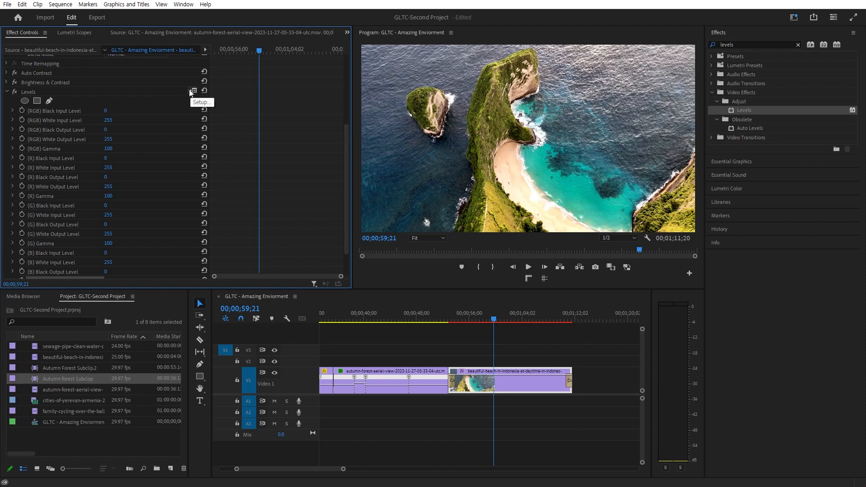
{"action": "left_click", "coordinate": [175, 91]}
{"action": "key", "text": "Delete"}
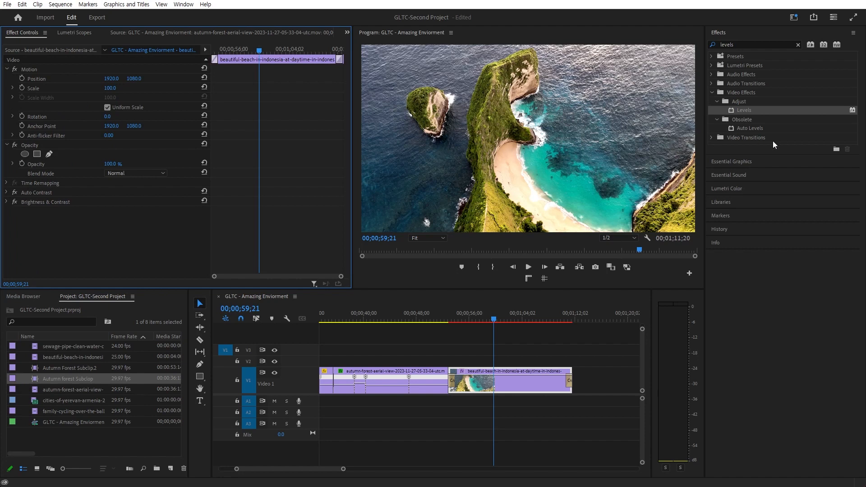
Step: Apply Auto Levels to the beautiful-beach clip and place it above Auto Contrast in the effect order
{"action": "left_click_drag", "start_coordinate": [760, 128], "coordinate": [506, 381]}
{"action": "left_click", "coordinate": [506, 381]}
{"action": "left_click_drag", "start_coordinate": [15, 209], "coordinate": [71, 180]}
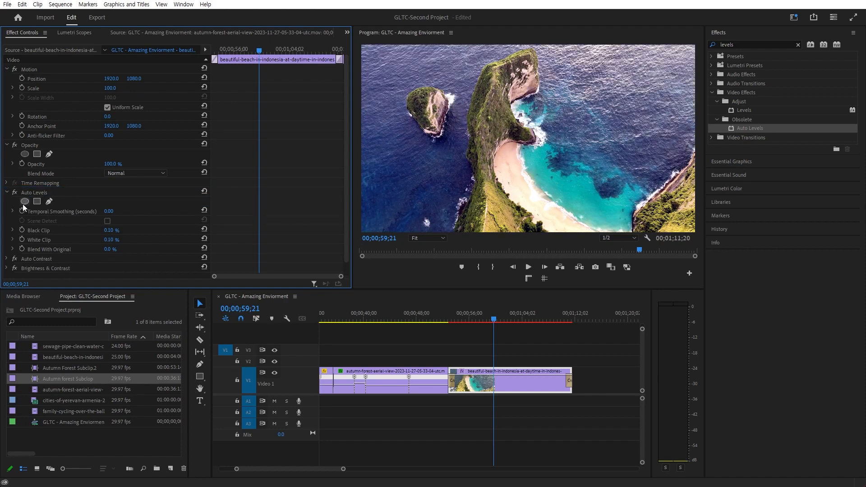
Step: Compare the beautiful-beach clip with and without Auto Levels placed first, leaving the effect enabled
{"action": "left_click", "coordinate": [15, 193]}
{"action": "left_click", "coordinate": [15, 194]}
{"action": "left_click", "coordinate": [16, 194]}
{"action": "left_click", "coordinate": [16, 194]}
Step: Move Auto Levels between Auto Contrast and Brightness & Contrast and compare the clip with the effect on and off
{"action": "left_click_drag", "start_coordinate": [31, 188], "coordinate": [45, 259]}
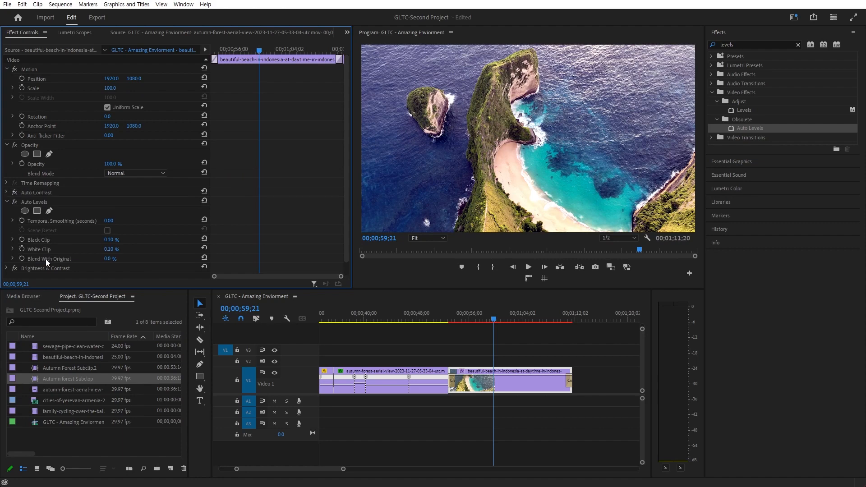
{"action": "left_click", "coordinate": [15, 203]}
{"action": "left_click", "coordinate": [15, 202]}
{"action": "left_click", "coordinate": [14, 202]}
{"action": "left_click", "coordinate": [15, 202]}
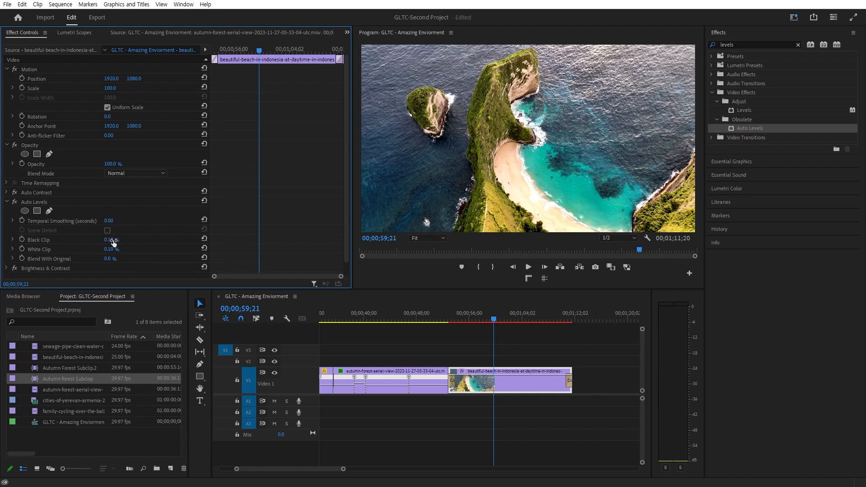
Step: Set Auto Levels' Black Clip to 0.20% and White Clip to 0.70%, raise Blend With Original, and deselect the clip
{"action": "scroll", "coordinate": [112, 234], "scroll_direction": "down", "scroll_amount": 1}
{"action": "left_click_drag", "start_coordinate": [108, 227], "coordinate": [118, 244]}
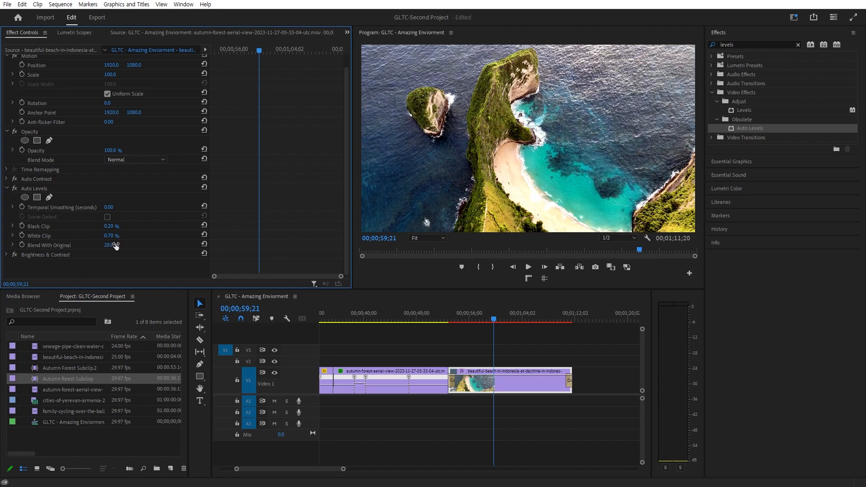
{"action": "left_click", "coordinate": [452, 354]}
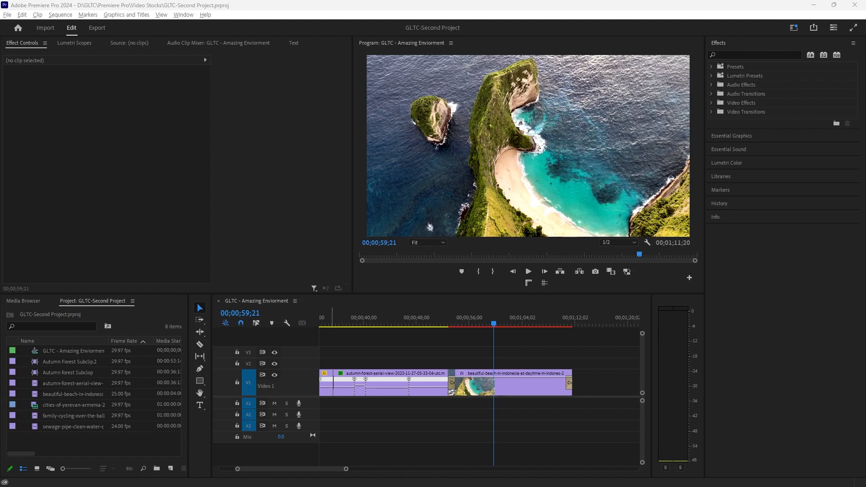
Step: Find the Black & White effect and apply it to the family-cycling clip with the playhead at 00;00;16;11
{"action": "left_click", "coordinate": [757, 53]}
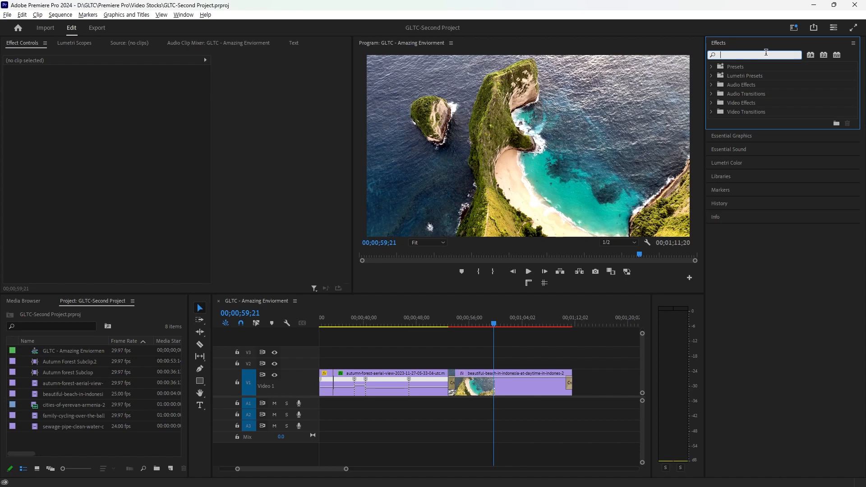
{"action": "type", "text": "black"}
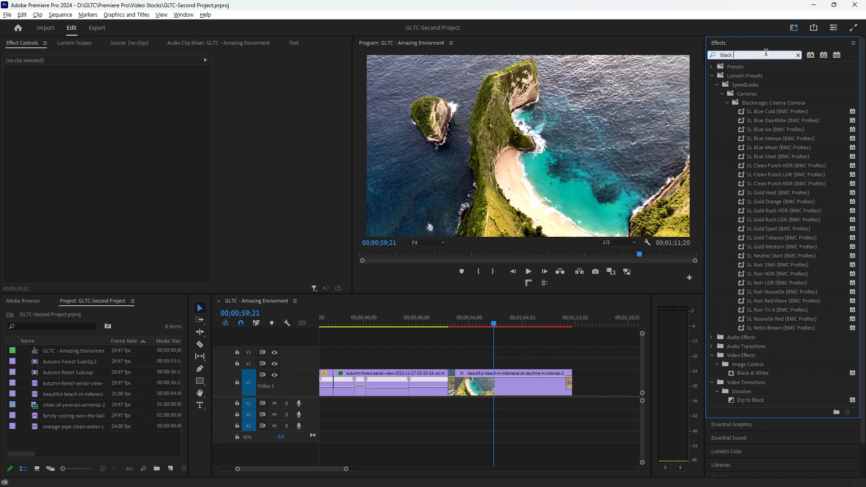
{"action": "type", "text": "&"}
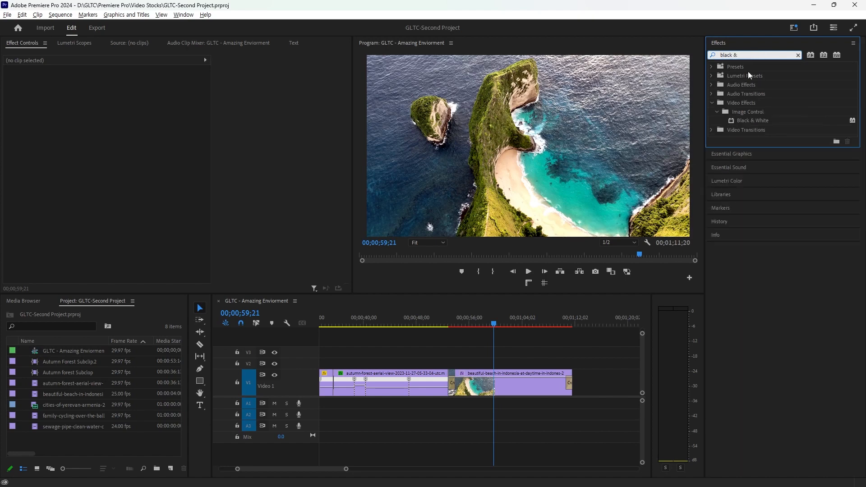
{"action": "scroll", "coordinate": [518, 370], "scroll_direction": "up", "scroll_amount": 3}
{"action": "left_click_drag", "start_coordinate": [506, 321], "coordinate": [399, 342]}
{"action": "scroll", "coordinate": [406, 341], "scroll_direction": "up", "scroll_amount": 3}
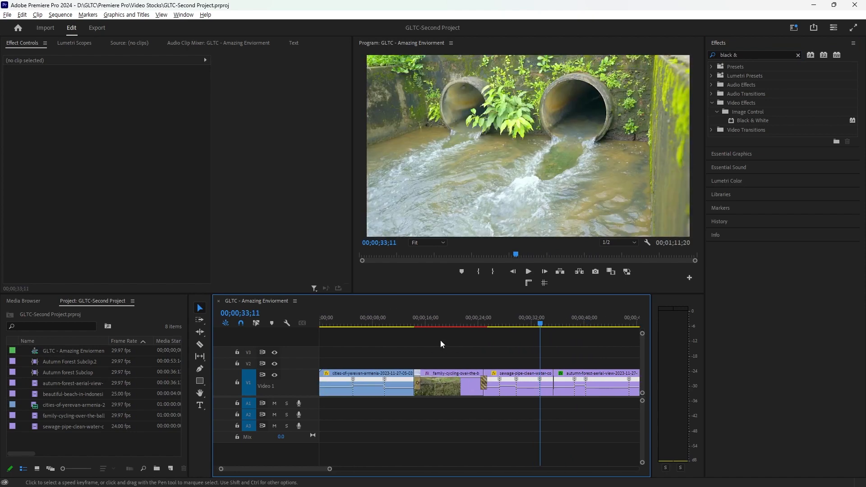
{"action": "left_click", "coordinate": [428, 324]}
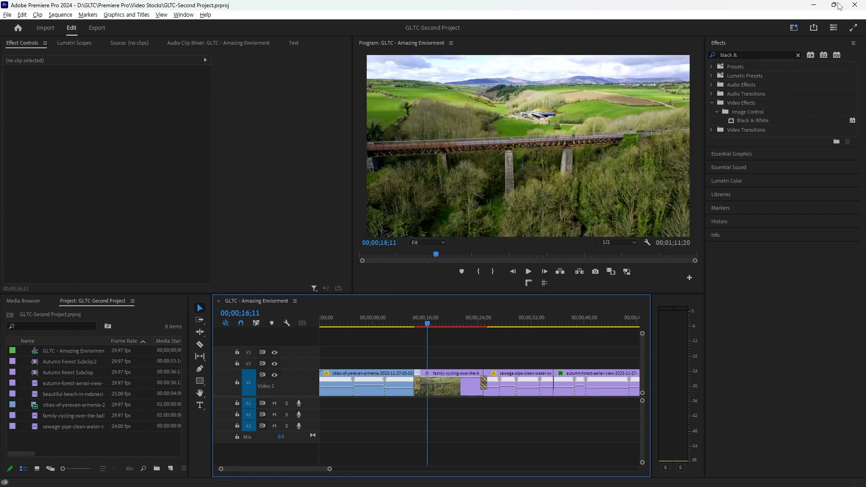
{"action": "left_click_drag", "start_coordinate": [753, 121], "coordinate": [446, 382]}
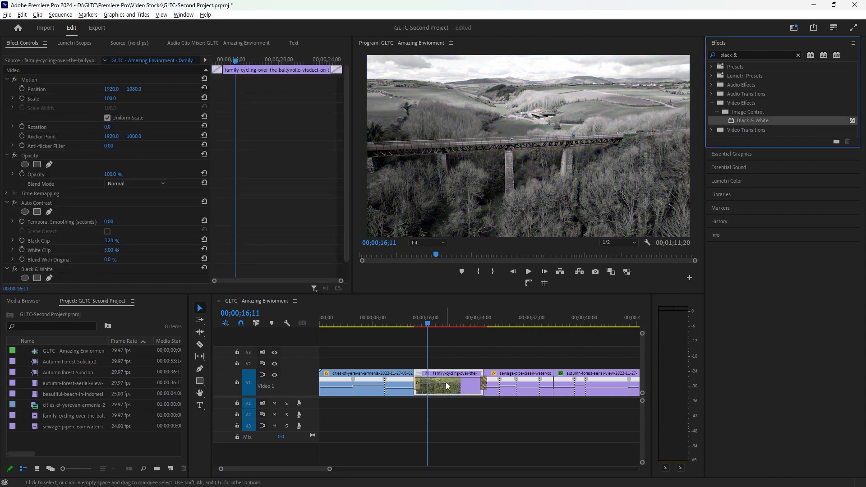
Step: Play back the black-and-white family-cycling clip from 00;00;16;11 to 00;00;18;00
{"action": "left_click", "coordinate": [468, 448]}
{"action": "key", "text": "space"}
{"action": "key", "text": "space"}
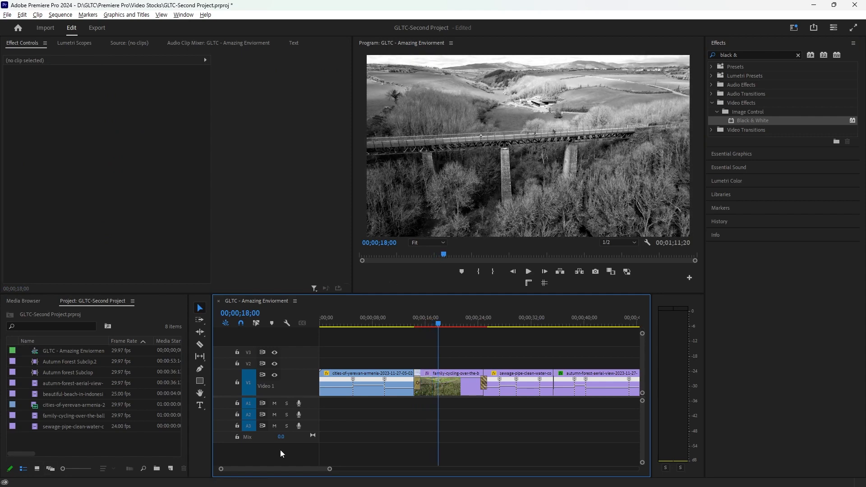
Step: Add an ellipse mask to the family-cycling clip's Black & White effect at 00;00;18;00
{"action": "left_click", "coordinate": [440, 380]}
{"action": "scroll", "coordinate": [93, 188], "scroll_direction": "down", "scroll_amount": 1}
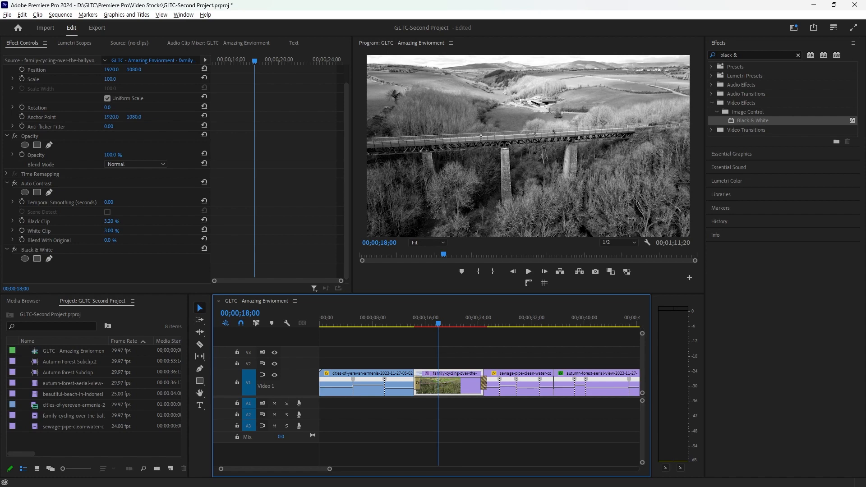
{"action": "left_click", "coordinate": [24, 261]}
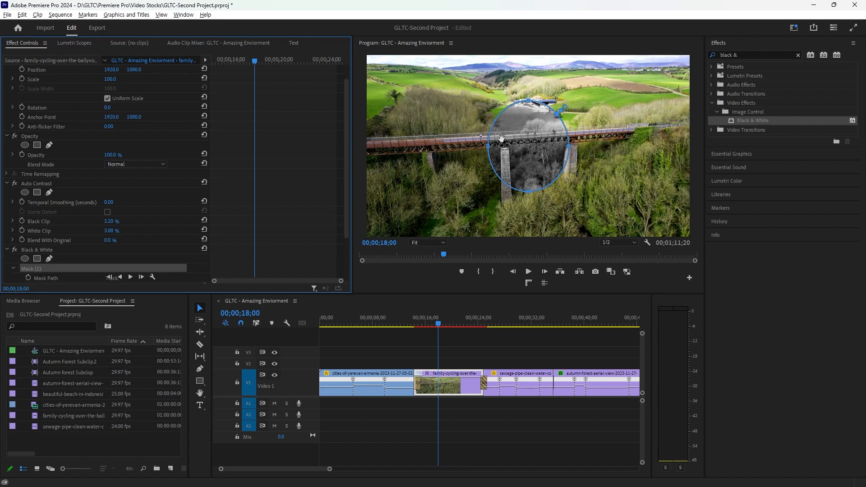
Step: Invert the Black & White ellipse mask, comparing the inverted and non-inverted looks and leaving it inverted
{"action": "scroll", "coordinate": [142, 220], "scroll_direction": "down", "scroll_amount": 1}
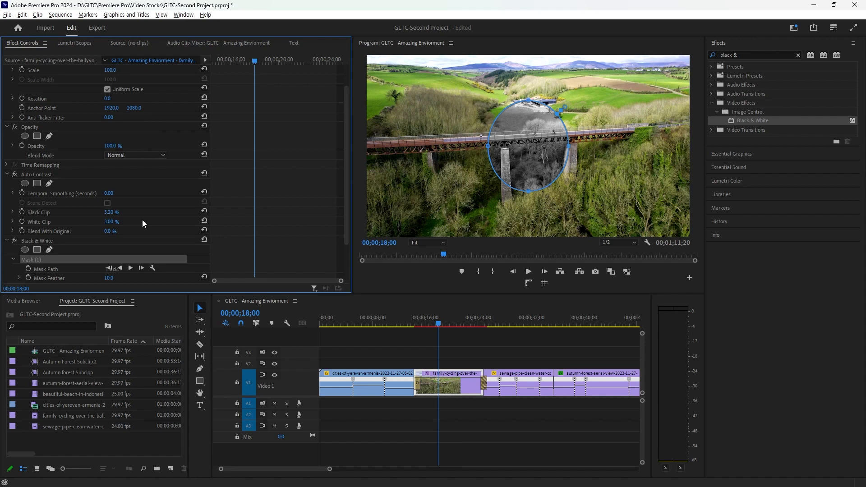
{"action": "scroll", "coordinate": [135, 222], "scroll_direction": "down", "scroll_amount": 5}
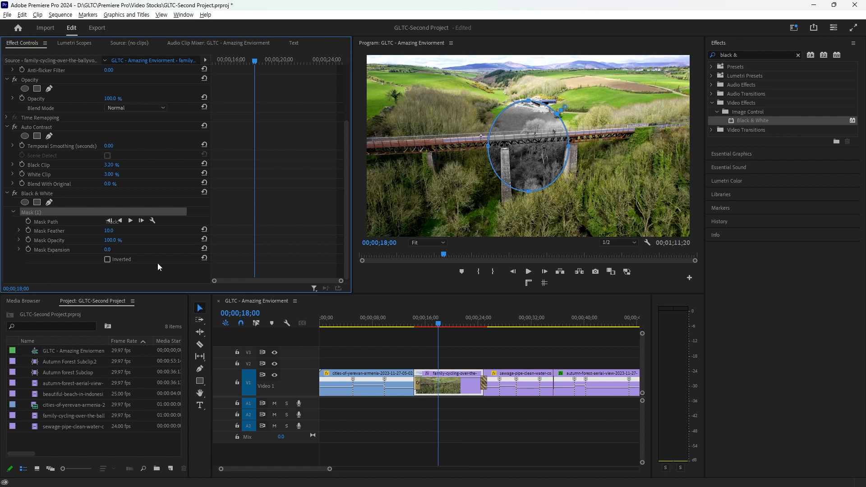
{"action": "left_click", "coordinate": [108, 259]}
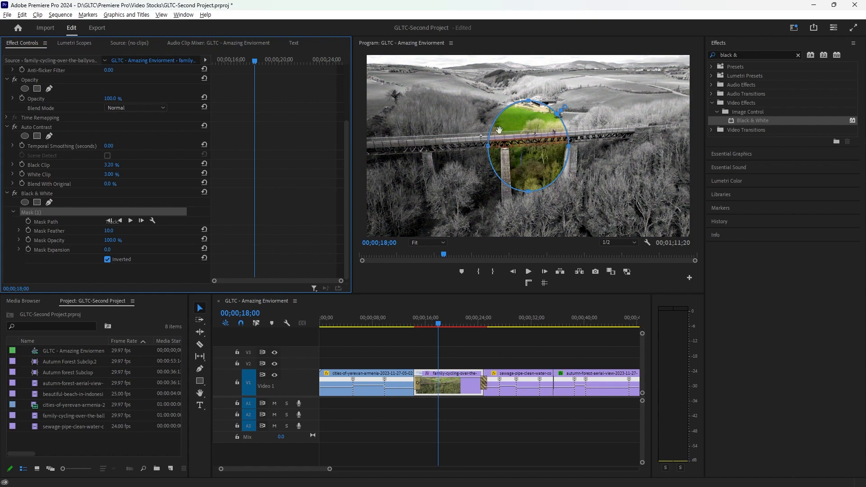
{"action": "left_click", "coordinate": [108, 260]}
{"action": "left_click", "coordinate": [120, 259]}
{"action": "left_click", "coordinate": [120, 259]}
Step: Try tracking the mask forward from 00;00;18;00 to 00;00;18;18, check it at 00;00;19;21, and delete the mask path keyframes
{"action": "left_click", "coordinate": [130, 220]}
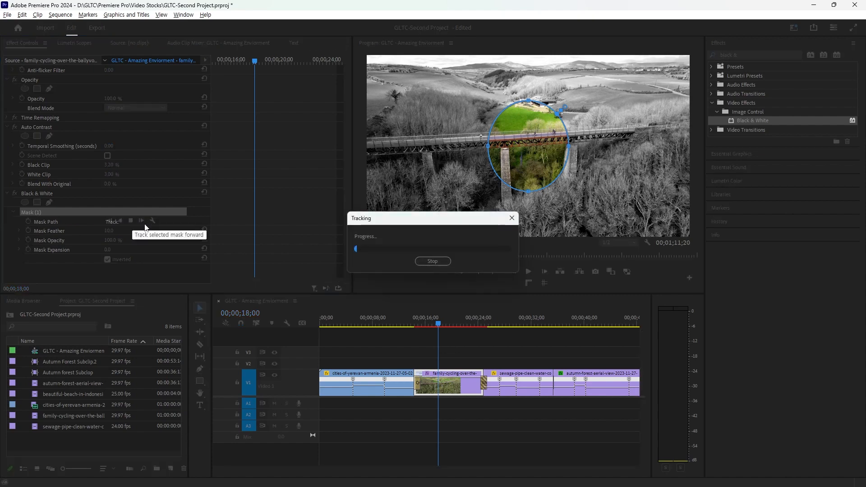
{"action": "left_click", "coordinate": [512, 218]}
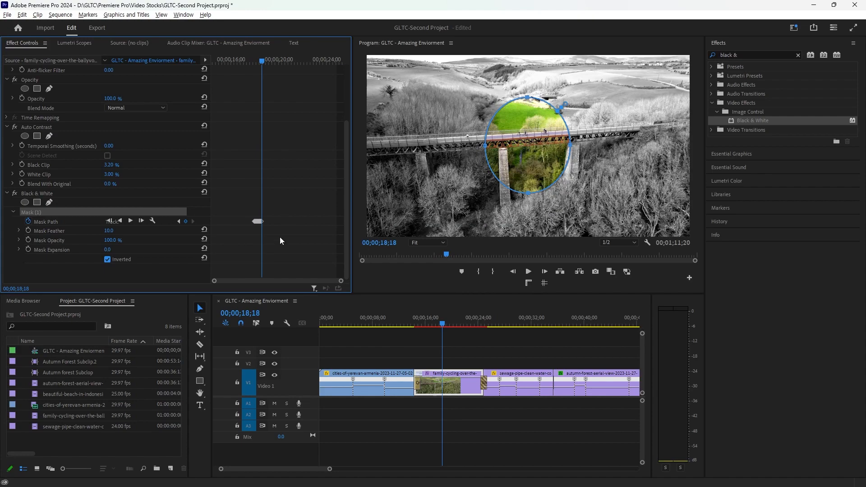
{"action": "mouse_move", "coordinate": [261, 61]}
{"action": "left_mouse_down"}
{"action": "mouse_move", "coordinate": [244, 61]}
{"action": "mouse_move", "coordinate": [274, 63]}
{"action": "left_mouse_up"}
{"action": "left_click_drag", "start_coordinate": [299, 198], "coordinate": [247, 246]}
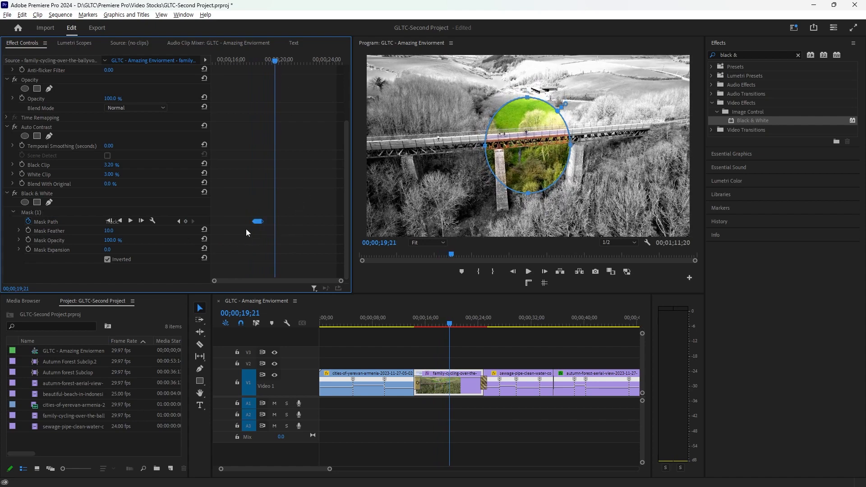
{"action": "key", "text": "Delete"}
Step: Track the Black & White mask forward from the family-cycling clip's start at 00;00;14;10, stopping the tracking at 00;00;22;08
{"action": "scroll", "coordinate": [245, 66], "scroll_direction": "up", "scroll_amount": 2}
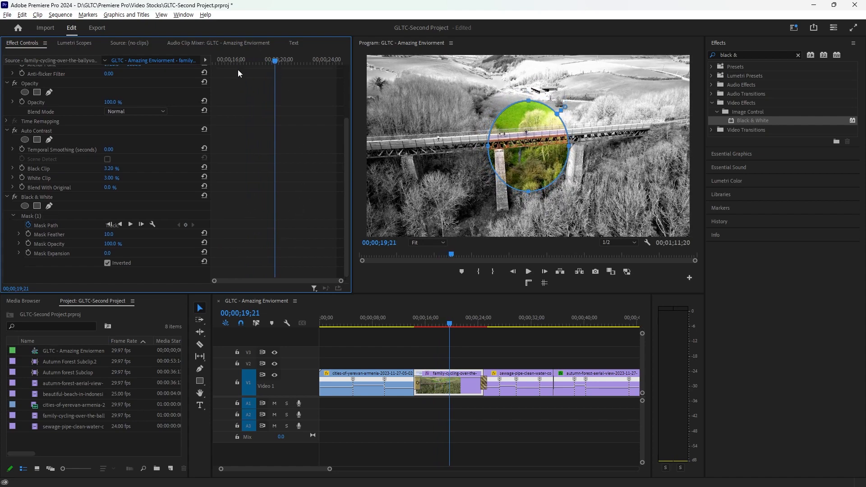
{"action": "left_click_drag", "start_coordinate": [237, 64], "coordinate": [188, 81]}
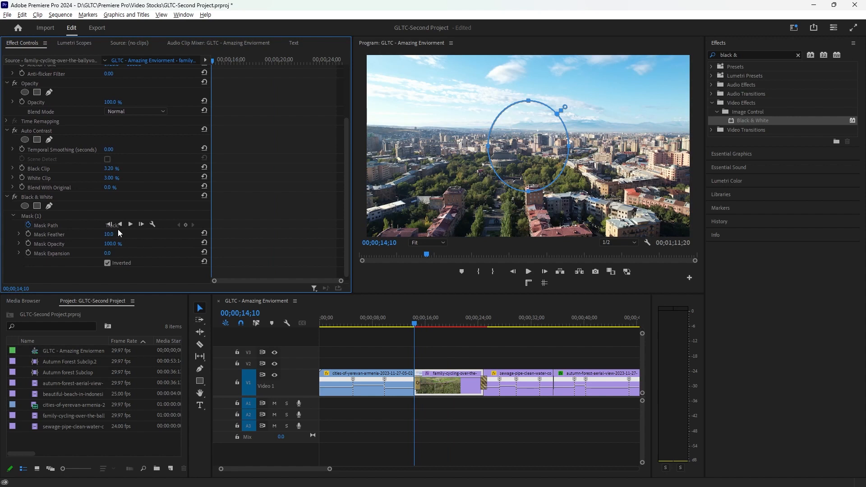
{"action": "left_click", "coordinate": [131, 225]}
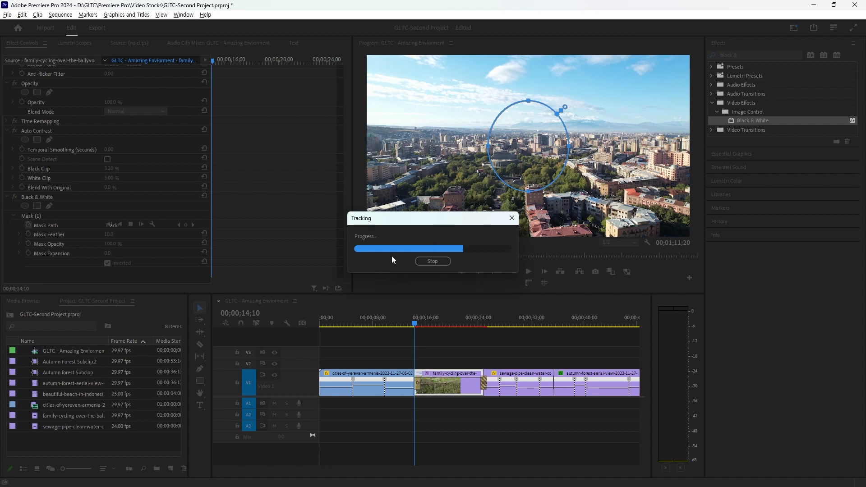
{"action": "left_click", "coordinate": [432, 262]}
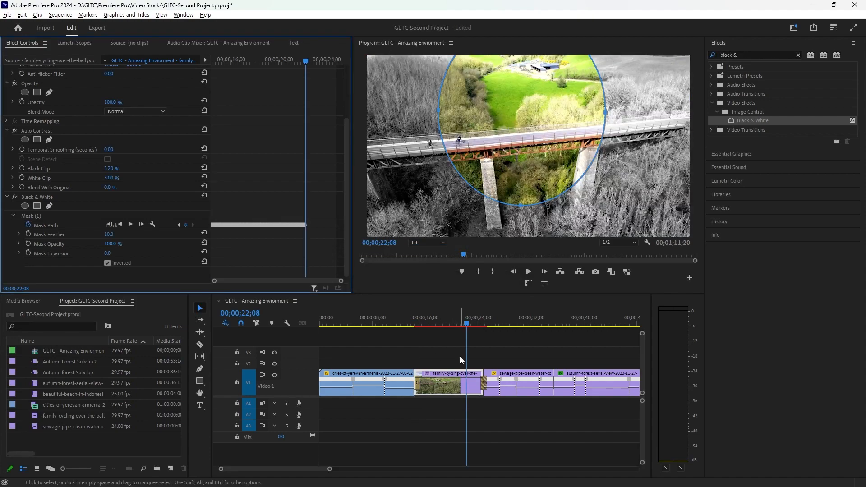
Step: Play back the tracked Black & White mask from an earlier point in the clip, and delete its mask path keyframes
{"action": "left_click_drag", "start_coordinate": [257, 61], "coordinate": [180, 86]}
{"action": "key", "text": "space"}
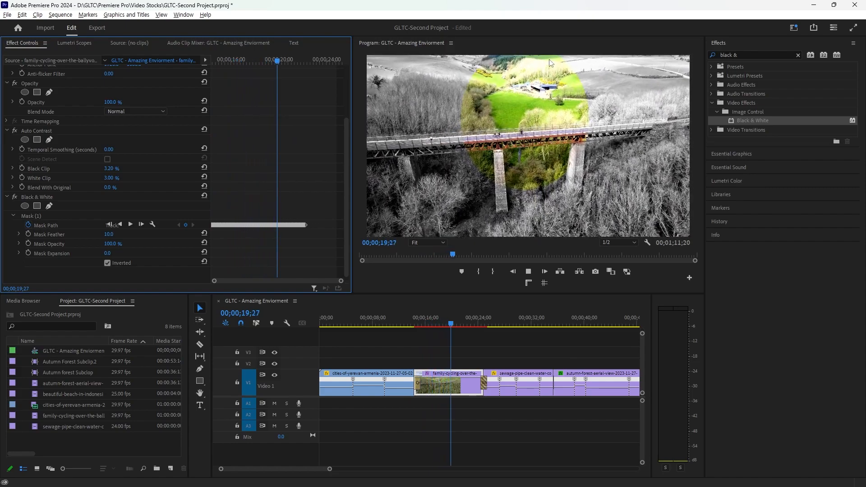
{"action": "key", "text": "space"}
{"action": "left_click_drag", "start_coordinate": [320, 211], "coordinate": [134, 251]}
{"action": "key", "text": "Delete"}
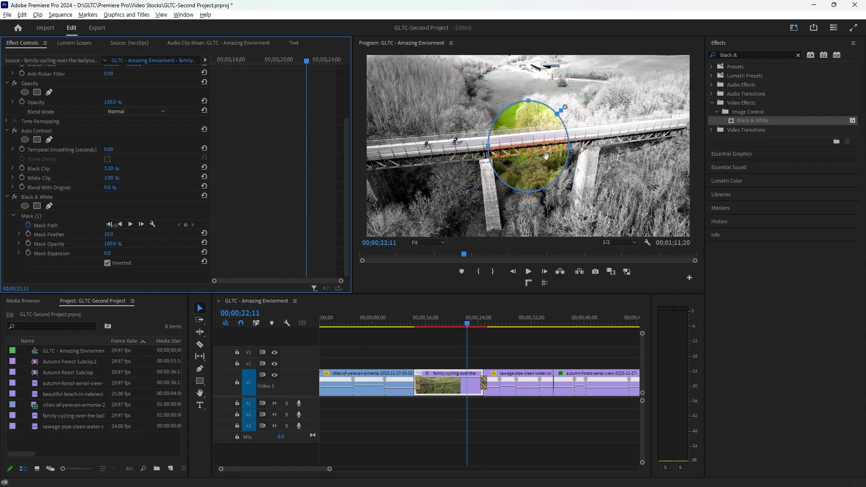
Step: Reposition the smaller ellipse mask at 00;00;22;11 and again near the start of the family-cycling clip
{"action": "left_click_drag", "start_coordinate": [528, 148], "coordinate": [462, 123]}
{"action": "left_click_drag", "start_coordinate": [297, 61], "coordinate": [135, 66]}
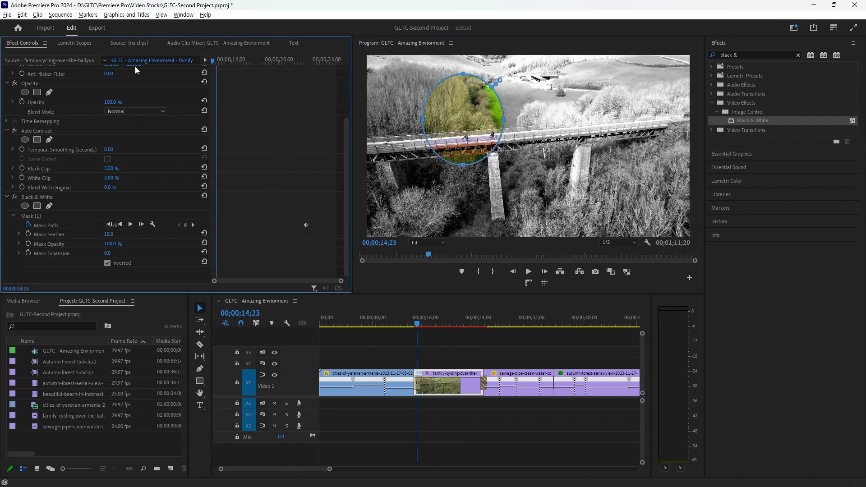
{"action": "left_click_drag", "start_coordinate": [453, 112], "coordinate": [471, 155]}
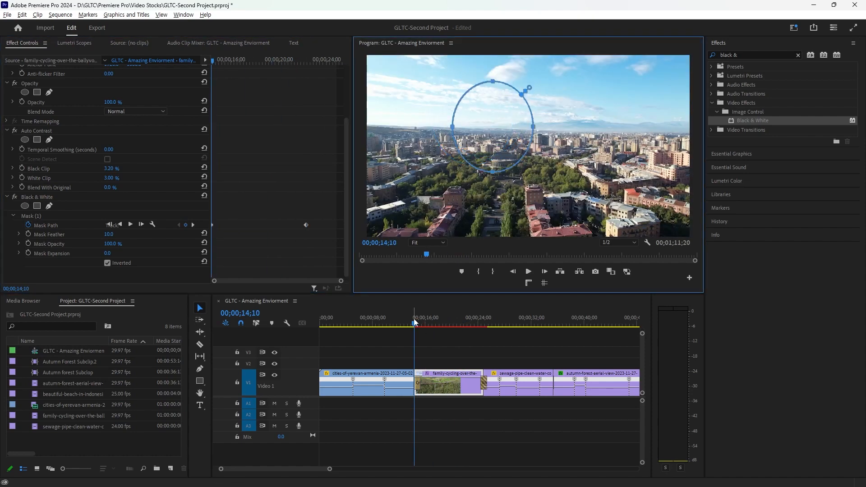
Step: At 00;00;16;24, flatten the ellipse mask and move it over the right part of the bridge
{"action": "left_click_drag", "start_coordinate": [415, 324], "coordinate": [431, 324]}
{"action": "left_click", "coordinate": [492, 130]}
{"action": "left_click_drag", "start_coordinate": [494, 98], "coordinate": [561, 133]}
{"action": "left_click", "coordinate": [235, 222]}
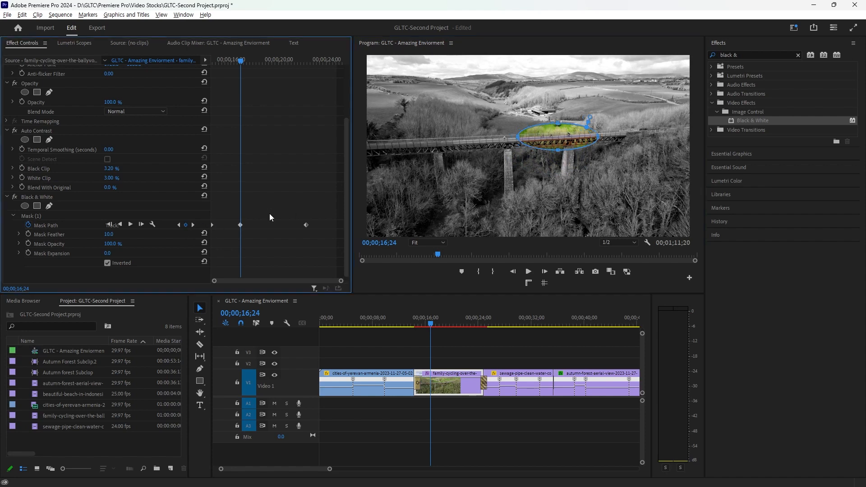
Step: Delete the other mask path keyframes and track the flattened mask forward from 00;00;16;24
{"action": "left_click_drag", "start_coordinate": [332, 218], "coordinate": [278, 240]}
{"action": "key", "text": "Delete"}
{"action": "left_click", "coordinate": [130, 224]}
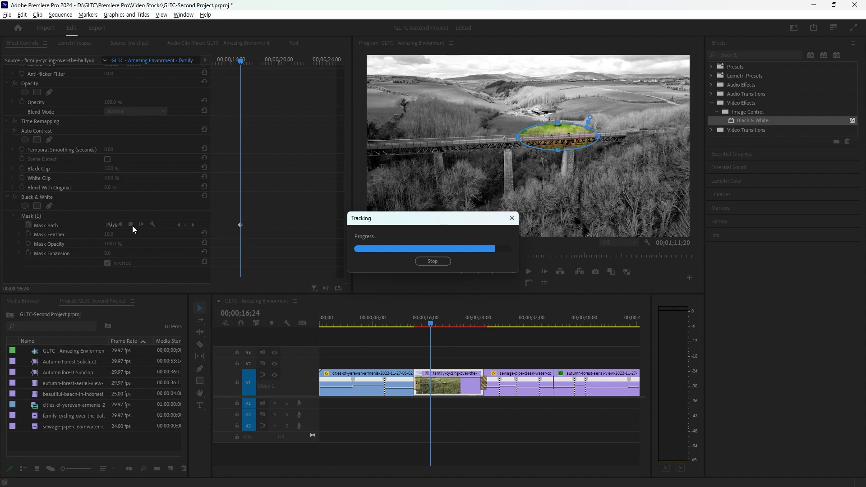
Step: Play back the newly tracked mask, and remove all its keyframes by turning off Mask Path animation at 00;00;19;13
{"action": "left_click", "coordinate": [432, 320]}
{"action": "left_click_drag", "start_coordinate": [432, 321], "coordinate": [424, 320]}
{"action": "key", "text": "space"}
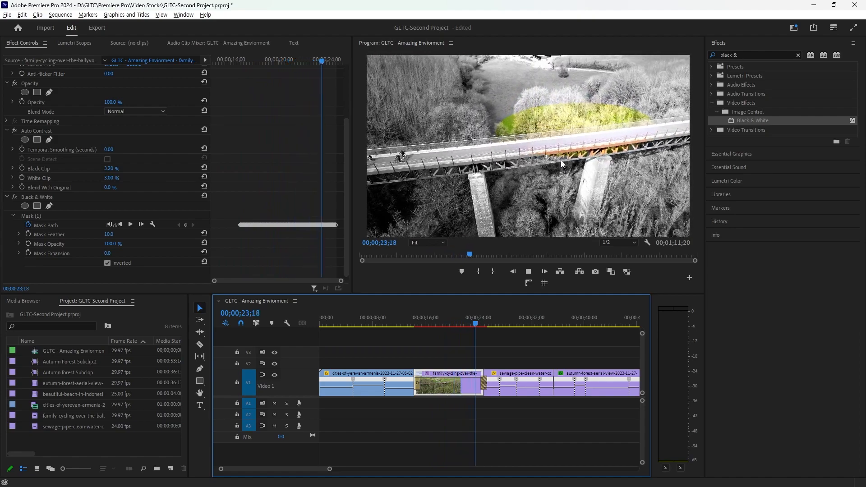
{"action": "key", "text": "space"}
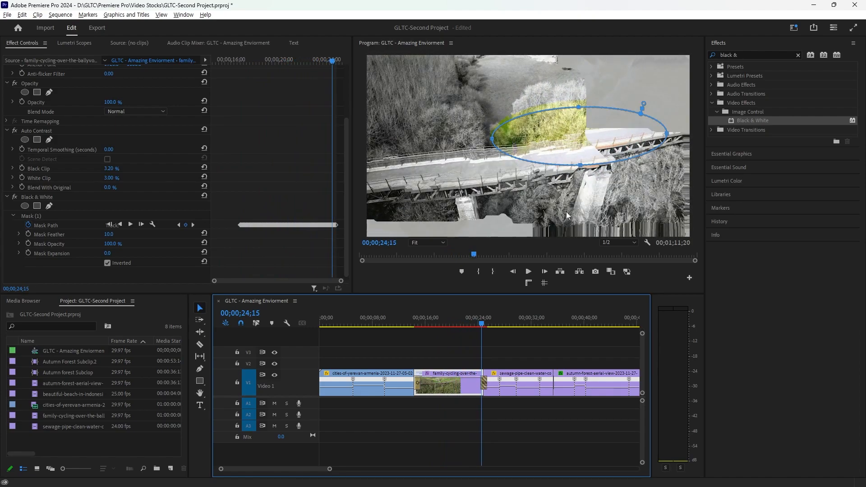
{"action": "left_click_drag", "start_coordinate": [482, 321], "coordinate": [448, 321]}
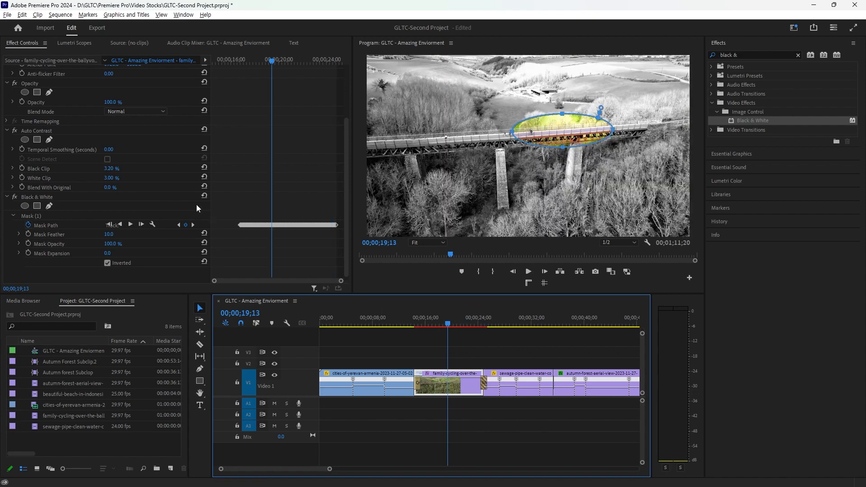
{"action": "left_click", "coordinate": [28, 225]}
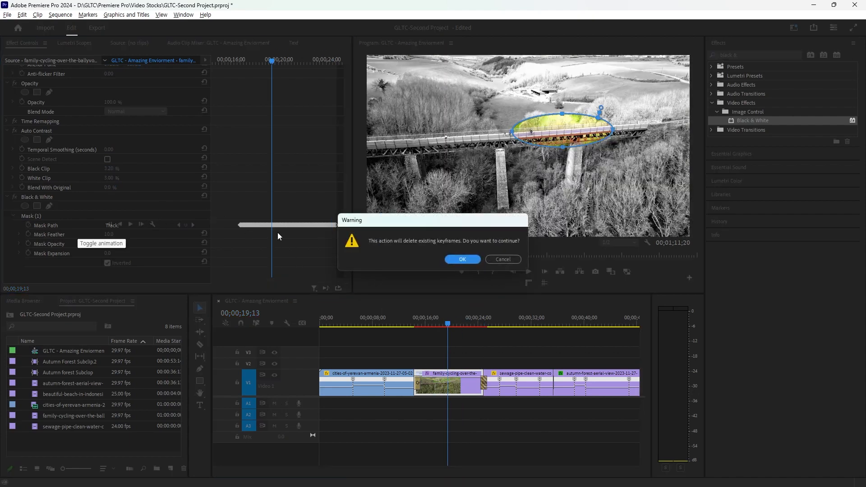
{"action": "left_click", "coordinate": [462, 259]}
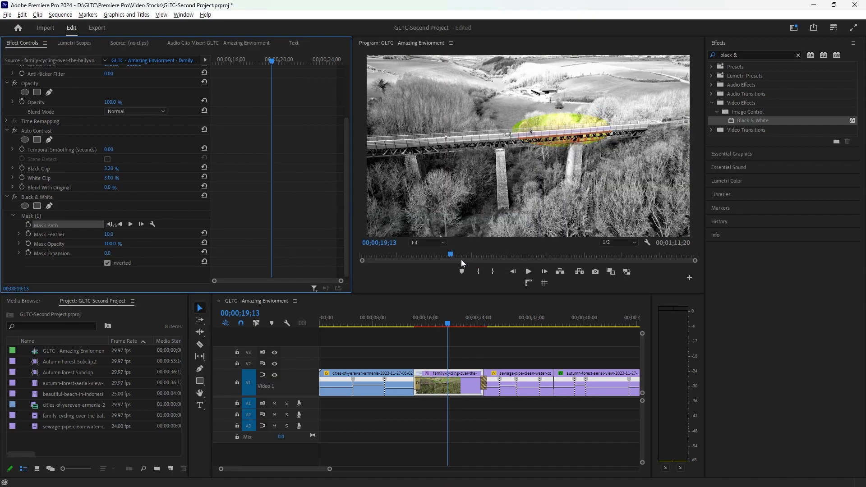
Step: Enlarge the mask into a circle around the middle of the bridge and set its Mask Feather to 221
{"action": "left_click", "coordinate": [28, 198]}
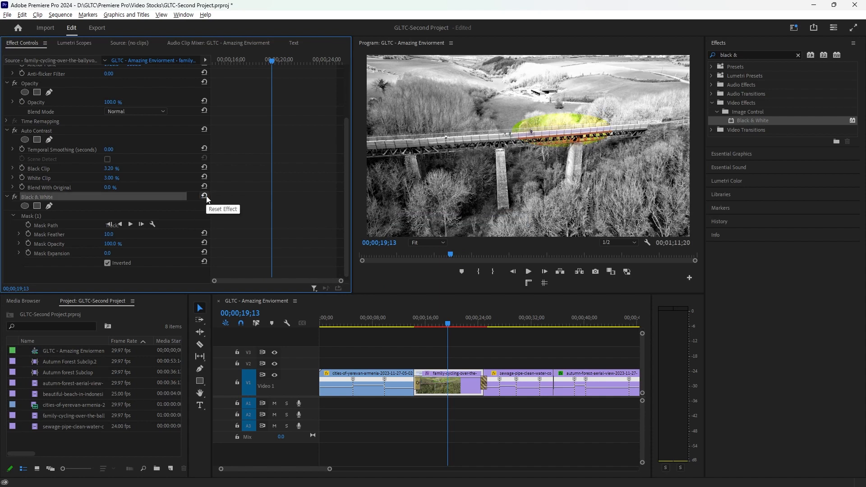
{"action": "left_click", "coordinate": [97, 216]}
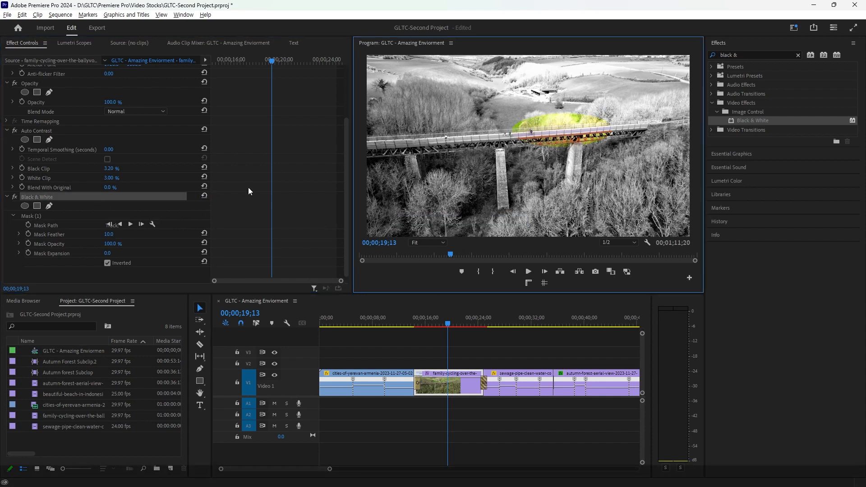
{"action": "left_click_drag", "start_coordinate": [563, 146], "coordinate": [563, 213]}
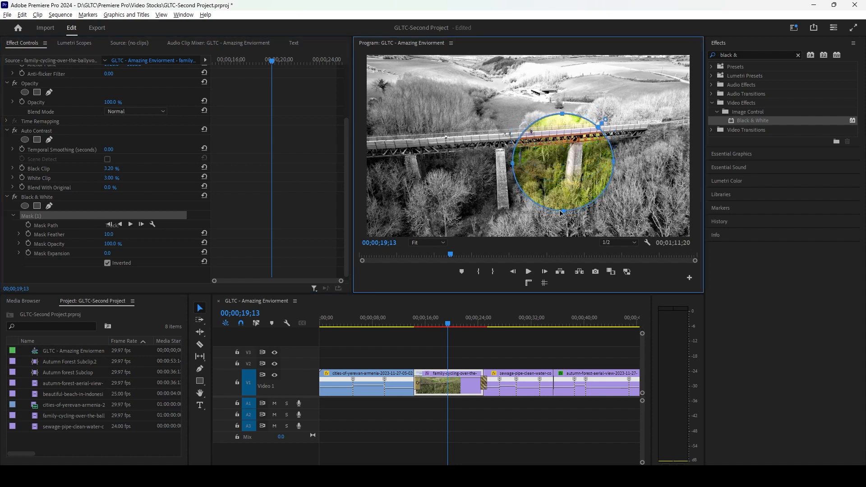
{"action": "left_click_drag", "start_coordinate": [573, 176], "coordinate": [539, 161]}
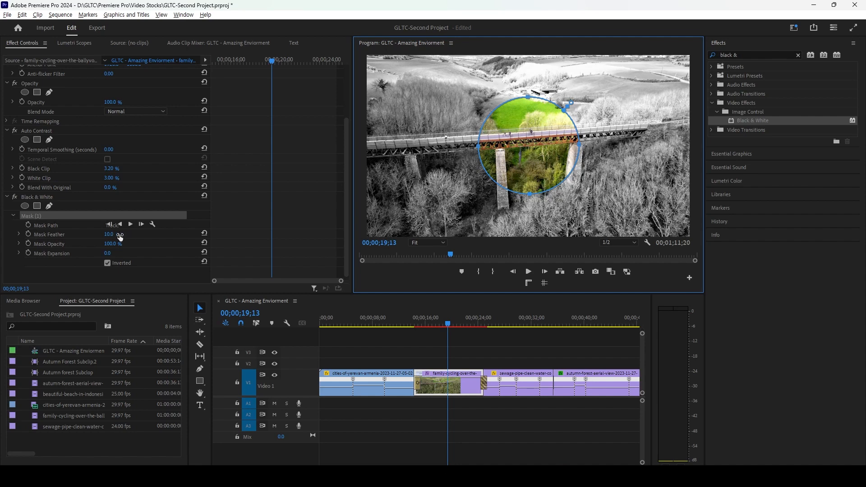
{"action": "left_click_drag", "start_coordinate": [107, 234], "coordinate": [115, 234]}
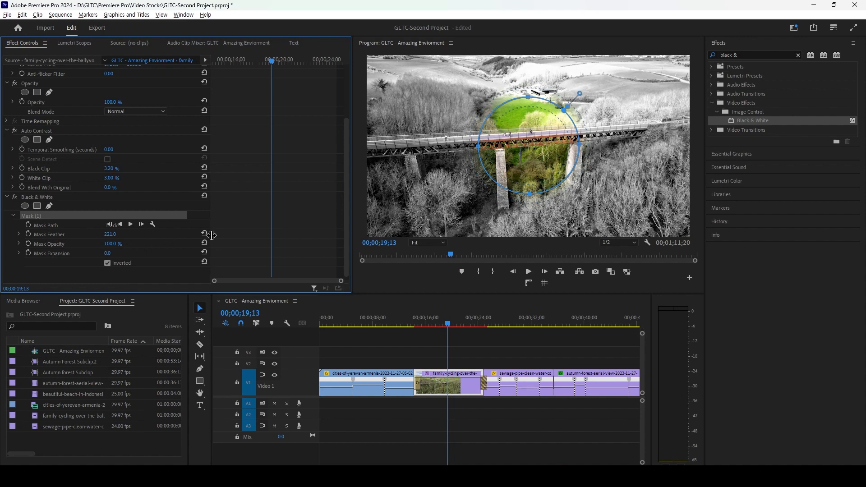
Step: Try a Mask Opacity of 65% and a different Mask Expansion, restoring them to 100% and 0
{"action": "left_click_drag", "start_coordinate": [118, 248], "coordinate": [74, 248]}
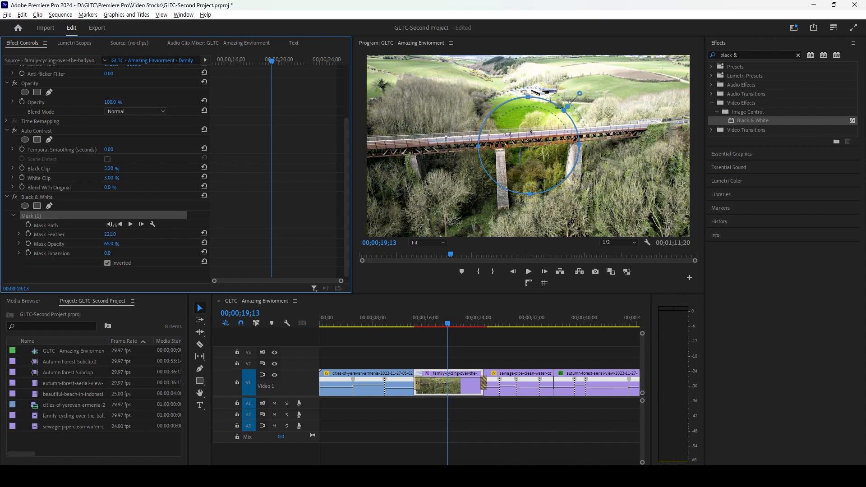
{"action": "mouse_move", "coordinate": [107, 247]}
{"action": "left_mouse_down"}
{"action": "mouse_move", "coordinate": [121, 244]}
{"action": "mouse_move", "coordinate": [76, 243]}
{"action": "mouse_move", "coordinate": [122, 243]}
{"action": "left_mouse_up"}
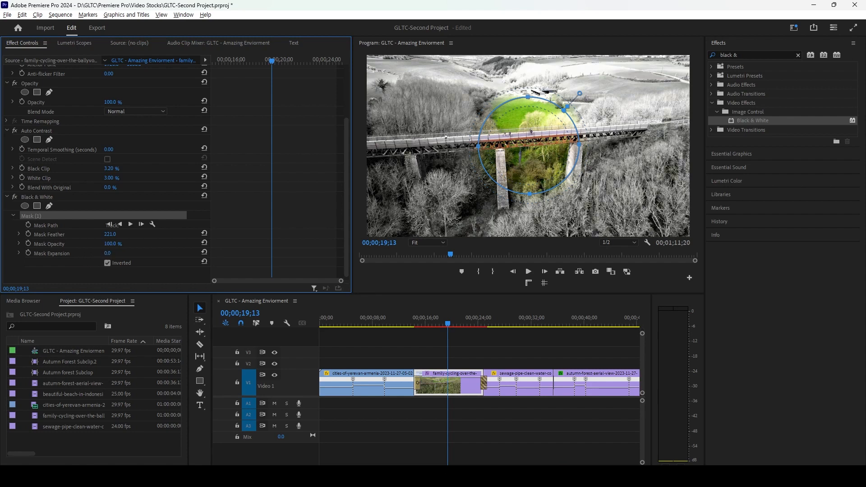
{"action": "mouse_move", "coordinate": [108, 253]}
{"action": "left_mouse_down"}
{"action": "mouse_move", "coordinate": [162, 253]}
{"action": "mouse_move", "coordinate": [117, 253]}
{"action": "left_mouse_up"}
{"action": "left_click", "coordinate": [116, 252]}
{"action": "type", "text": "0"}
{"action": "key", "text": "Return"}
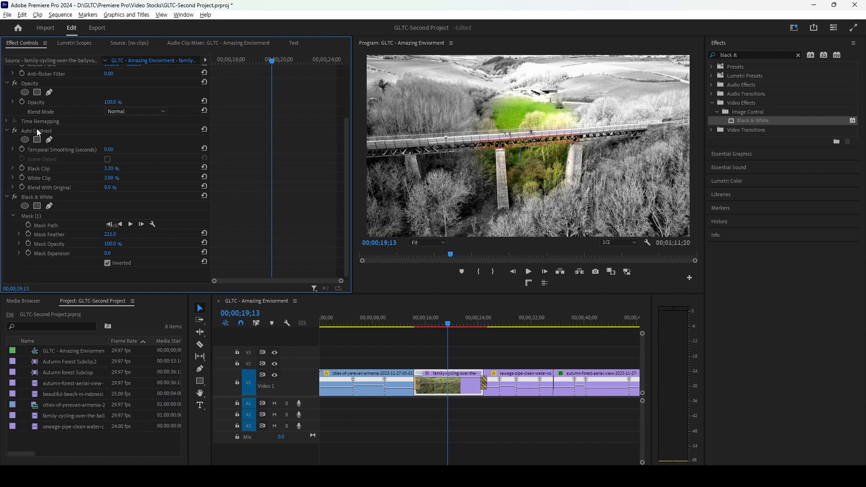
Step: Turn on Mask Path animation for the Black & White mask at 00;00;19;13 and select the mask for editing
{"action": "left_click", "coordinate": [50, 199]}
{"action": "scroll", "coordinate": [93, 207], "scroll_direction": "up", "scroll_amount": 3}
{"action": "scroll", "coordinate": [91, 210], "scroll_direction": "down", "scroll_amount": 2}
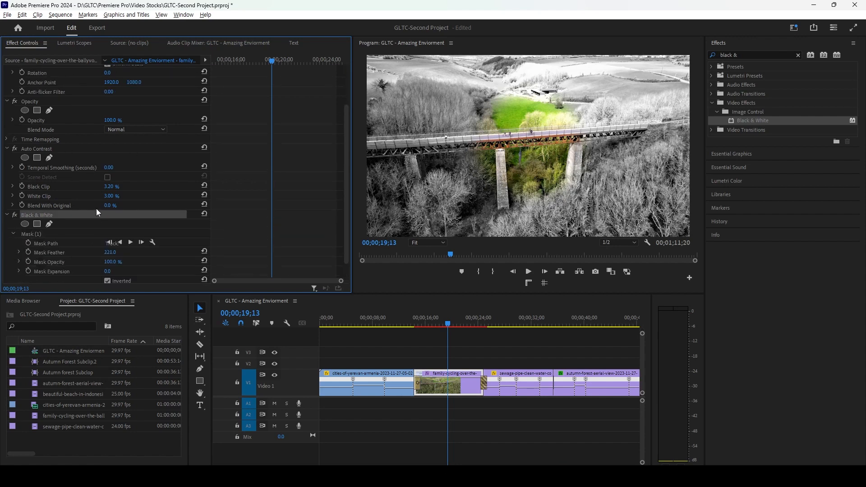
{"action": "scroll", "coordinate": [90, 212], "scroll_direction": "down", "scroll_amount": 1}
{"action": "left_click", "coordinate": [57, 211]}
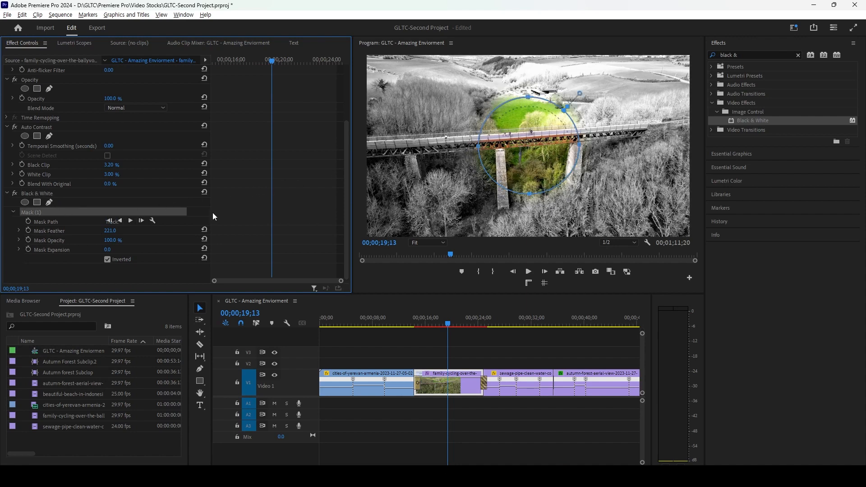
{"action": "left_click", "coordinate": [75, 222]}
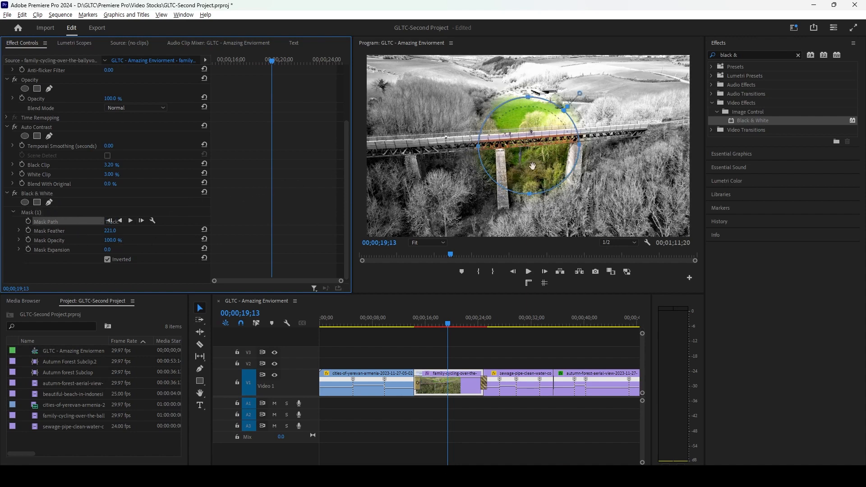
{"action": "left_click", "coordinate": [29, 221]}
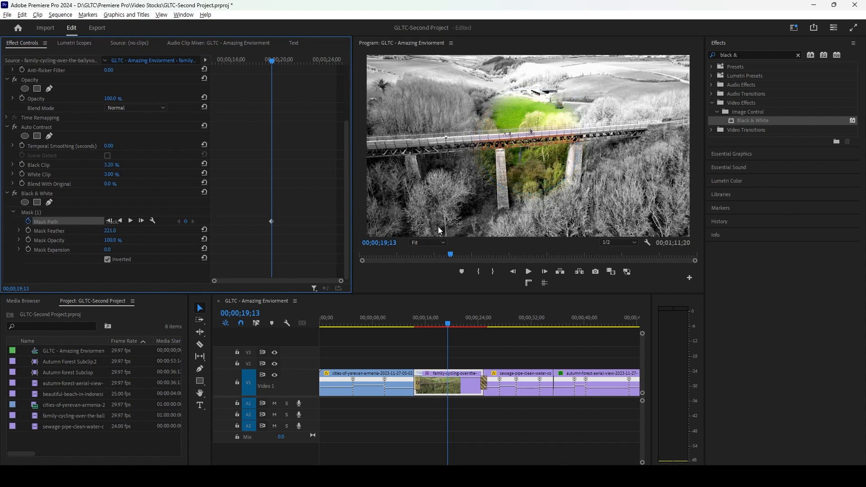
{"action": "left_click", "coordinate": [521, 172]}
{"action": "left_click", "coordinate": [47, 212]}
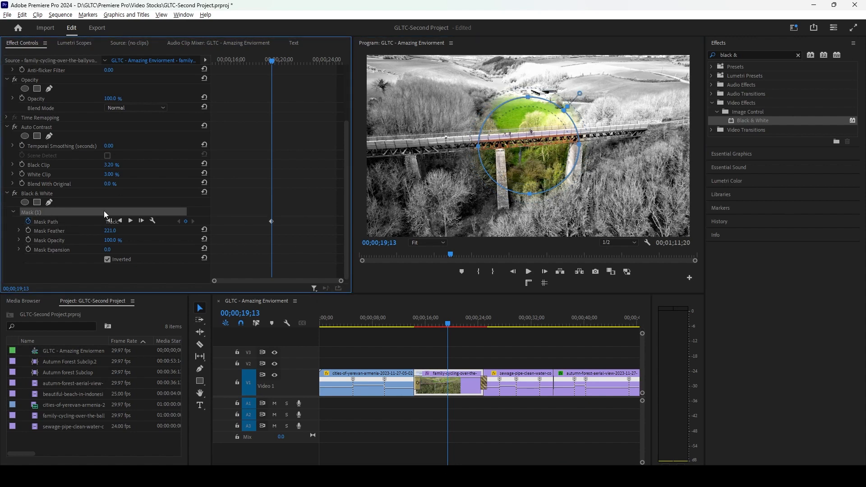
Step: Shrink the mask to a small circle at the middle of the bridge and turn off Mask Path animation
{"action": "left_click_drag", "start_coordinate": [530, 194], "coordinate": [536, 128]}
{"action": "mouse_move", "coordinate": [579, 111]}
{"action": "left_mouse_down"}
{"action": "mouse_move", "coordinate": [509, 118]}
{"action": "mouse_move", "coordinate": [506, 142]}
{"action": "mouse_move", "coordinate": [650, 58]}
{"action": "mouse_move", "coordinate": [571, 115]}
{"action": "left_mouse_up"}
{"action": "key", "text": "ctrl+z"}
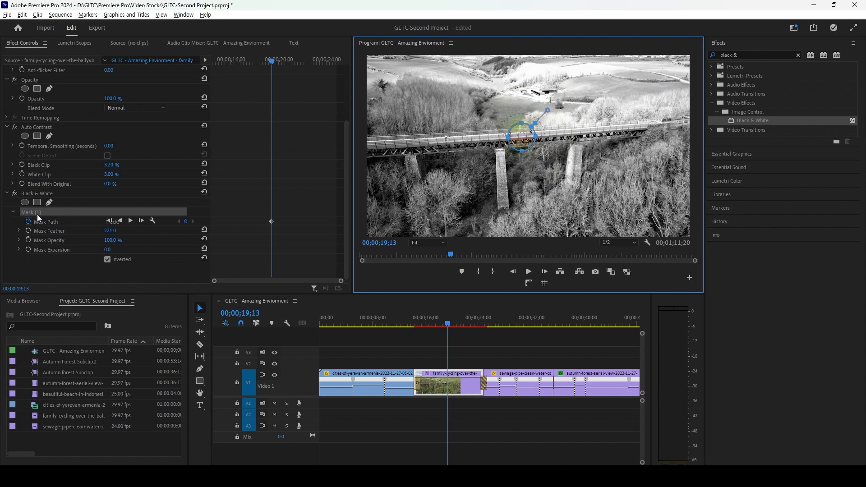
{"action": "left_click", "coordinate": [27, 220]}
{"action": "left_click", "coordinate": [470, 261]}
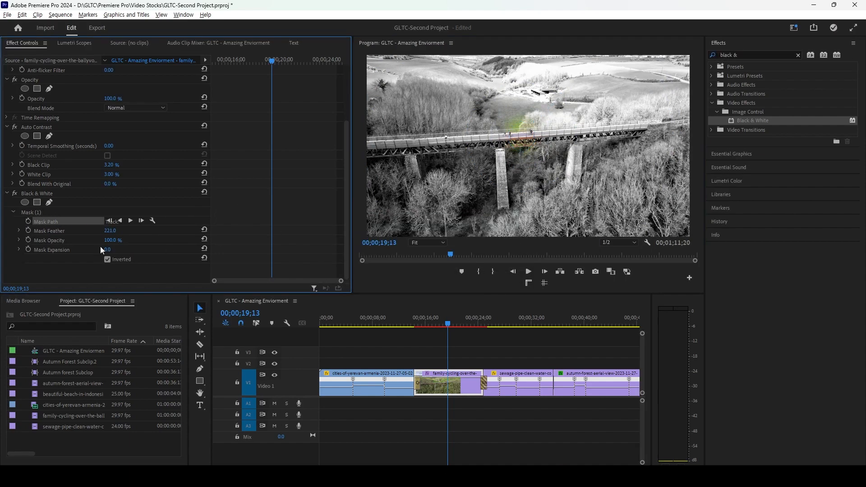
Step: Add a Mask Expansion keyframe with value 0 and move it to the start of the family-cycling clip
{"action": "left_click", "coordinate": [29, 251]}
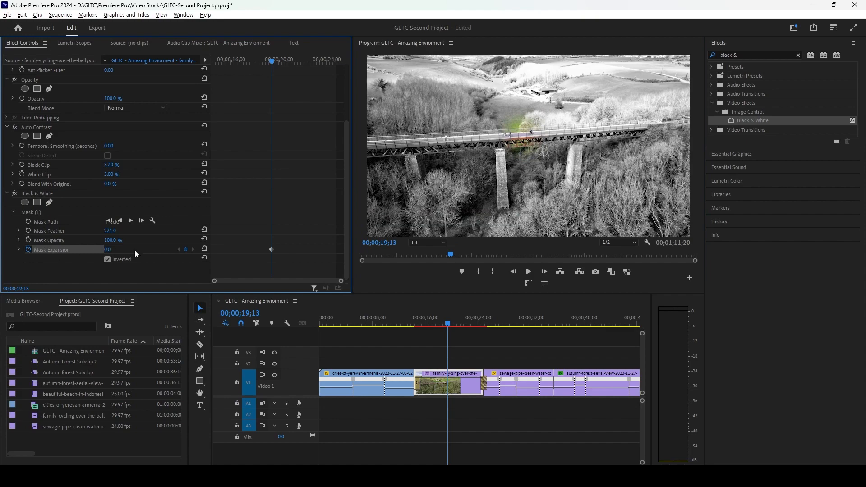
{"action": "key", "text": "space"}
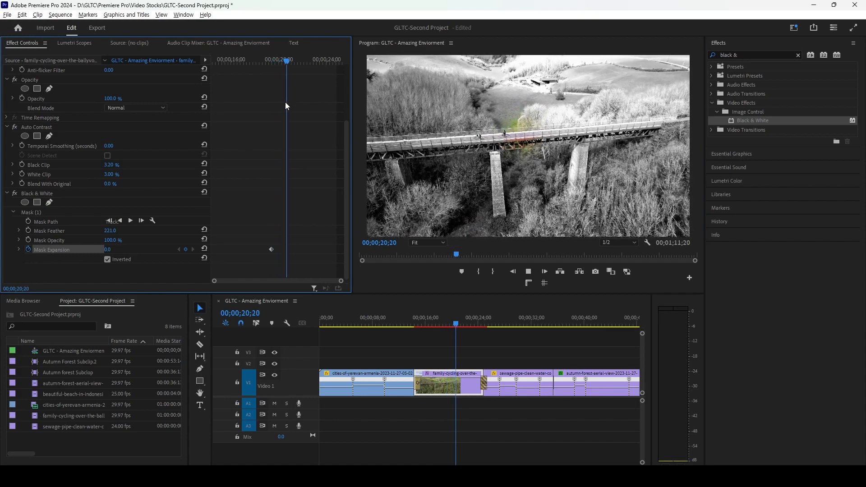
{"action": "left_click_drag", "start_coordinate": [272, 250], "coordinate": [231, 245]}
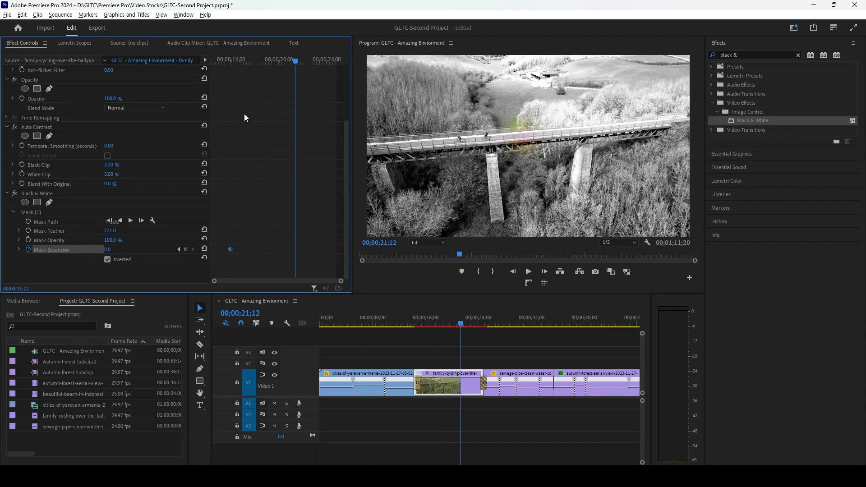
{"action": "left_click", "coordinate": [228, 61]}
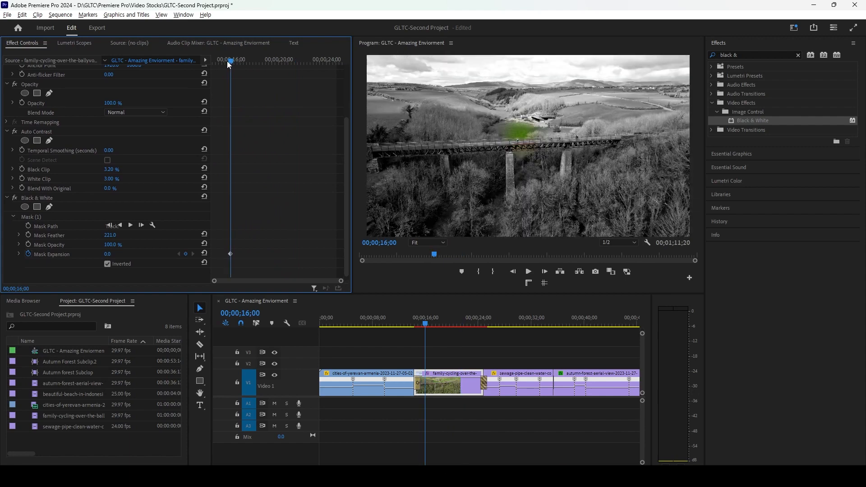
{"action": "left_click_drag", "start_coordinate": [230, 254], "coordinate": [189, 251]}
Step: Add a second Mask Expansion keyframe at 00;00;23;13 with the value 2168
{"action": "left_click_drag", "start_coordinate": [231, 62], "coordinate": [319, 78]}
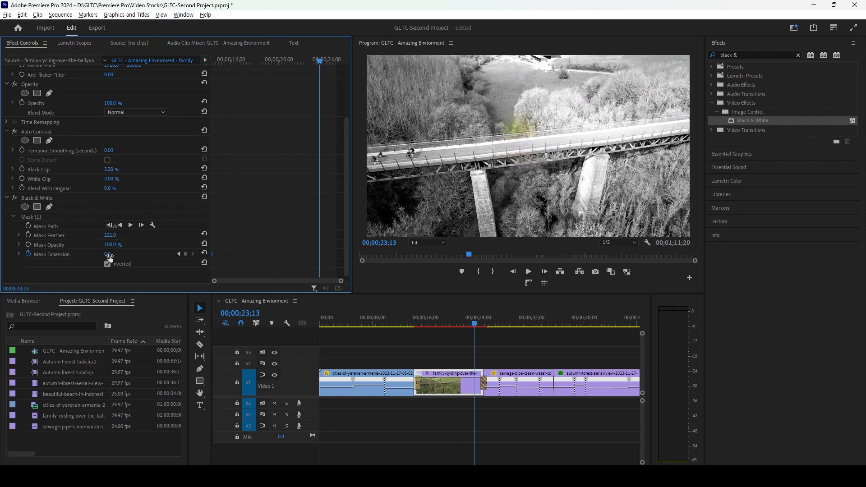
{"action": "left_click_drag", "start_coordinate": [108, 258], "coordinate": [239, 258]}
{"action": "left_click_drag", "start_coordinate": [370, 258], "coordinate": [833, 258]}
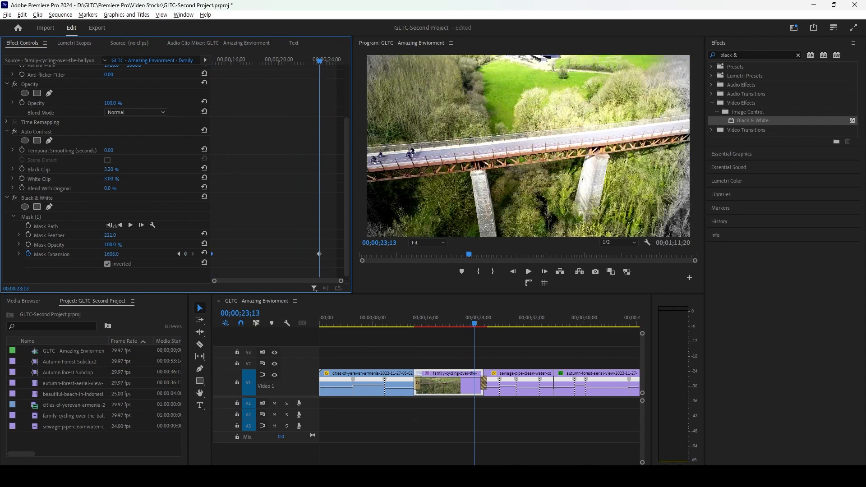
{"action": "left_click_drag", "start_coordinate": [240, 283], "coordinate": [240, 283]}
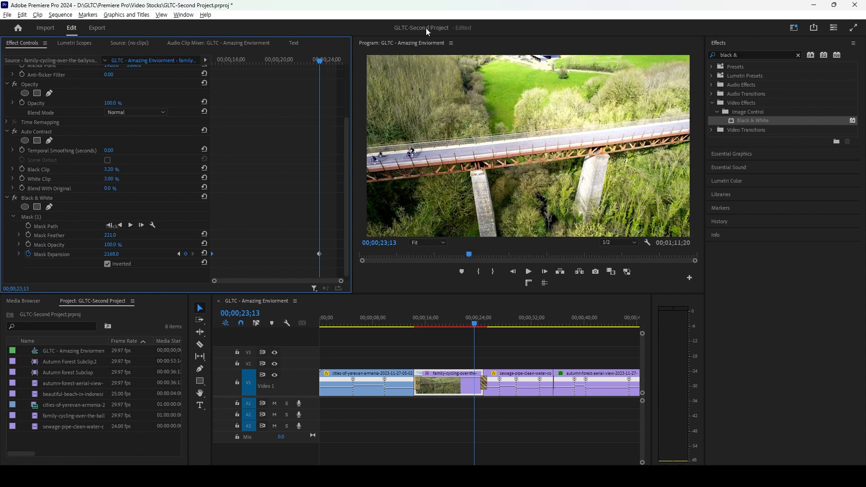
Step: Play the sequence from before the family-cycling clip to review the expanding colour mask
{"action": "left_click_drag", "start_coordinate": [279, 60], "coordinate": [161, 102]}
{"action": "left_click", "coordinate": [399, 326]}
{"action": "key", "text": "space"}
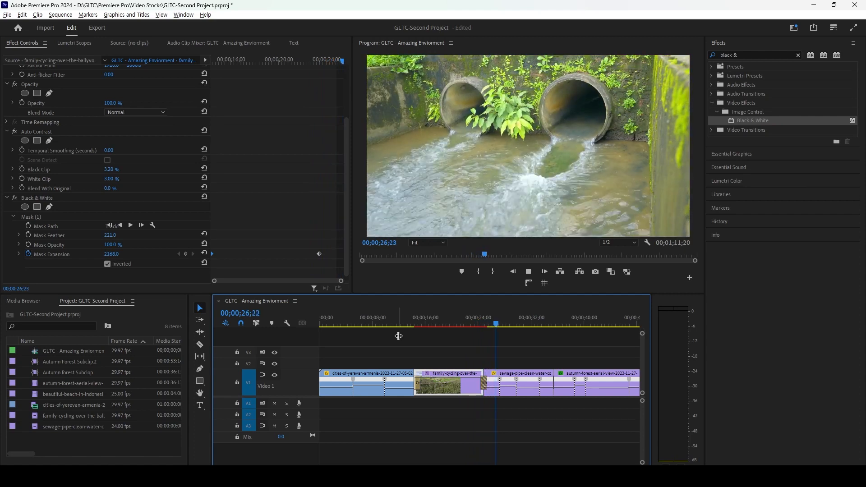
{"action": "key", "text": "space"}
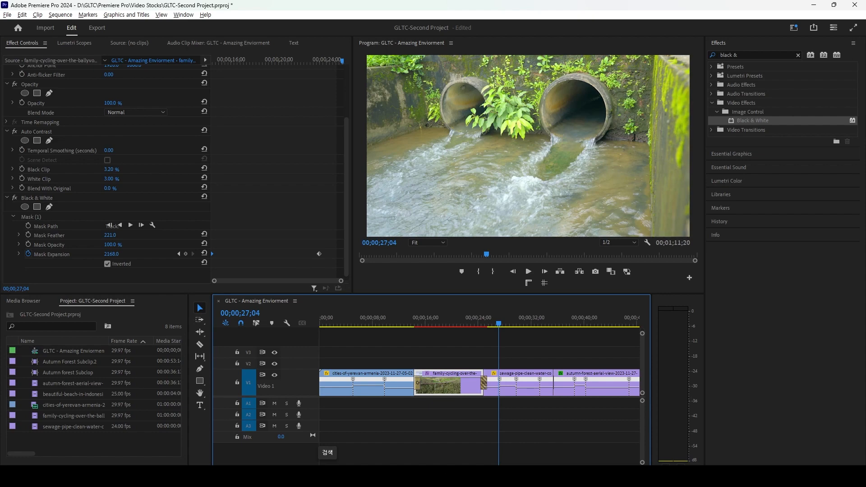
Step: Move the second Mask Expansion keyframe earlier, to about 00;00;19;23, and turn off Inverted for the Black & White mask
{"action": "left_click", "coordinate": [443, 318]}
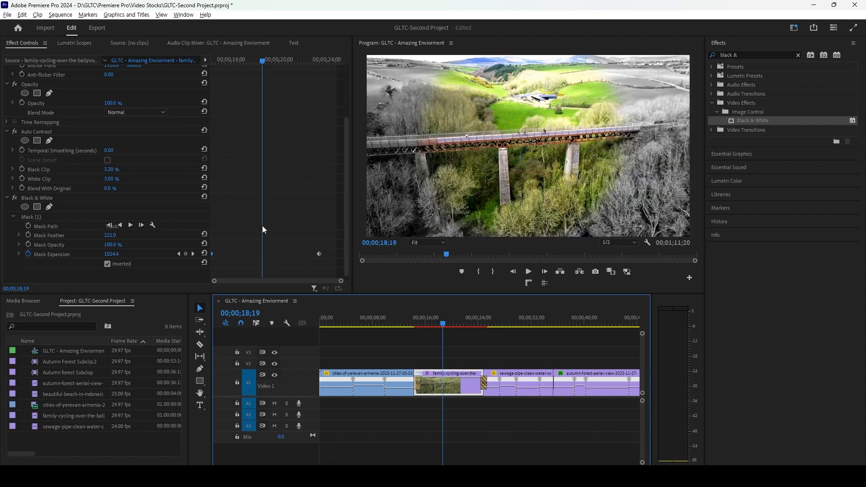
{"action": "left_click_drag", "start_coordinate": [319, 254], "coordinate": [276, 251]}
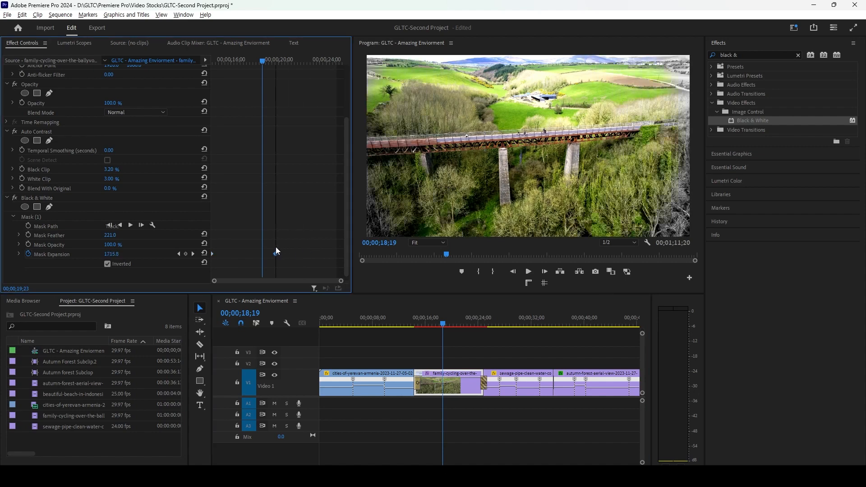
{"action": "left_click", "coordinate": [101, 264]}
{"action": "left_click", "coordinate": [107, 264]}
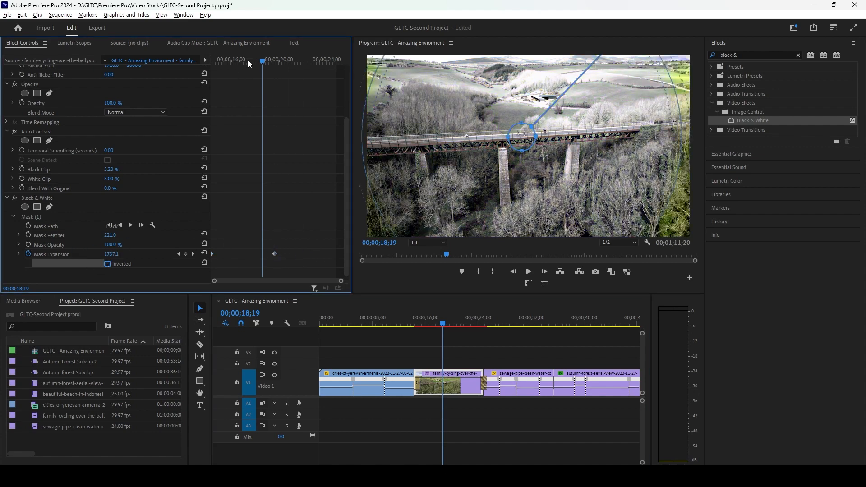
Step: Play the family-cycling clip from near its start to review the expanding black-and-white mask
{"action": "left_click_drag", "start_coordinate": [240, 59], "coordinate": [142, 77]}
{"action": "key", "text": "space"}
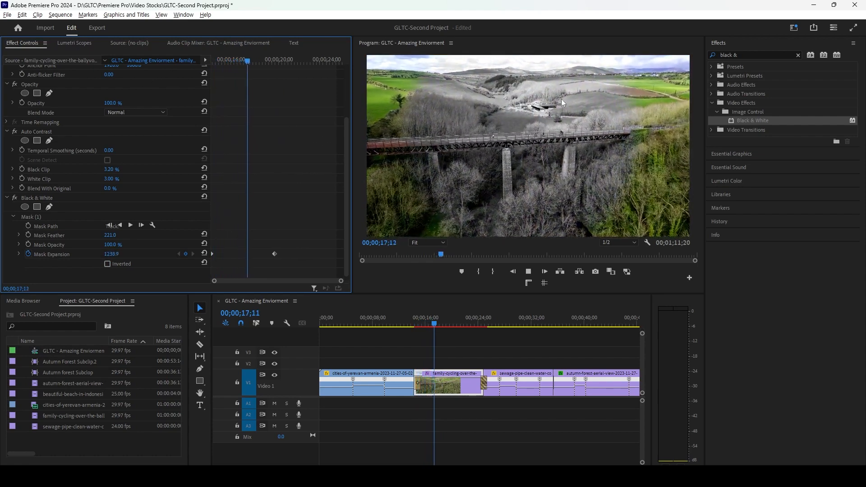
{"action": "key", "text": "space"}
{"action": "key", "text": "space"}
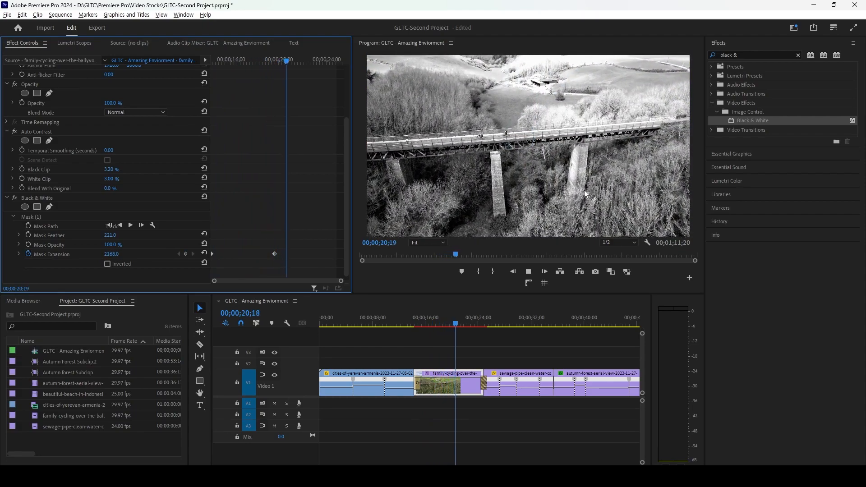
{"action": "key", "text": "space"}
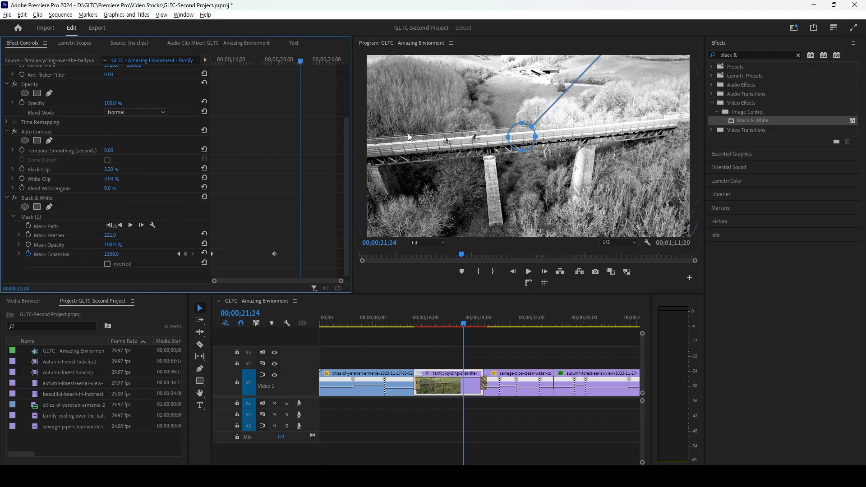
{"action": "key", "text": "space"}
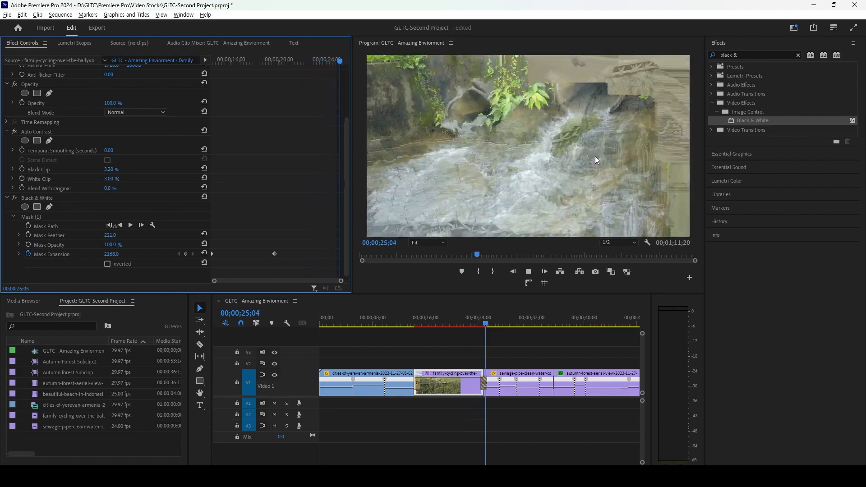
{"action": "key", "text": "space"}
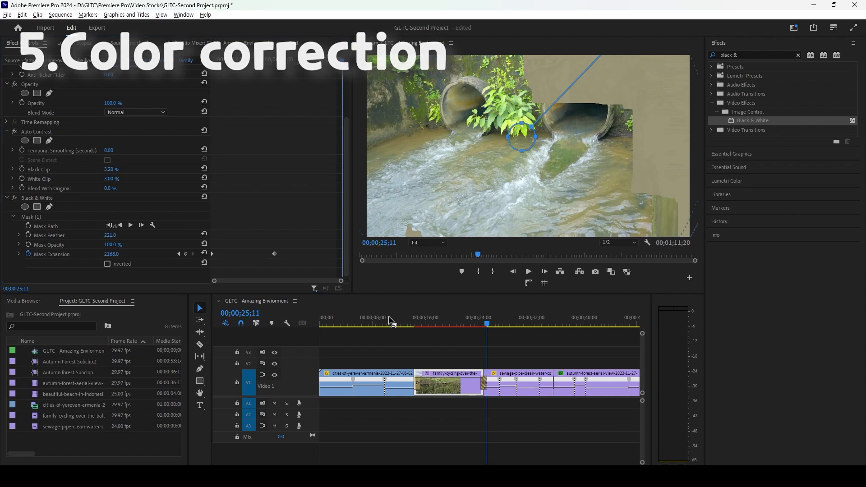
Step: Place the playhead at 00;00;08;13 and apply the Lumetri Color effect to the cities-of-yerevan clip
{"action": "left_click", "coordinate": [376, 323]}
{"action": "key", "text": "minus"}
{"action": "key", "text": "minus"}
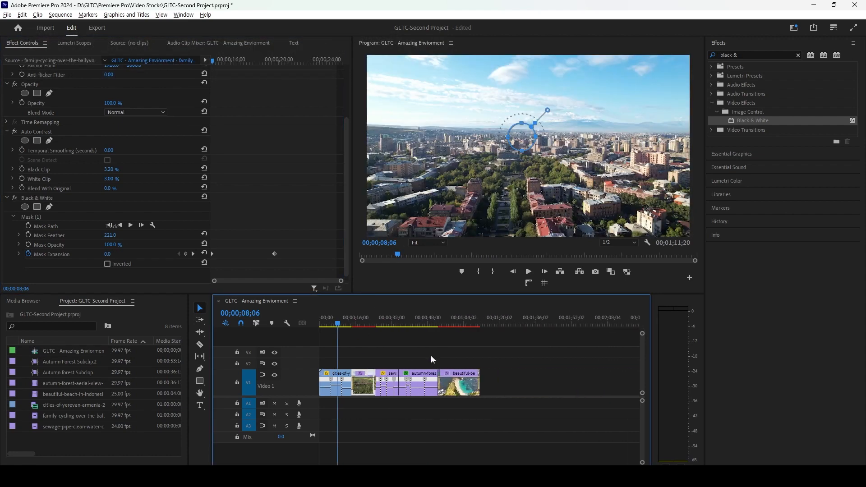
{"action": "left_click_drag", "start_coordinate": [374, 321], "coordinate": [340, 341]}
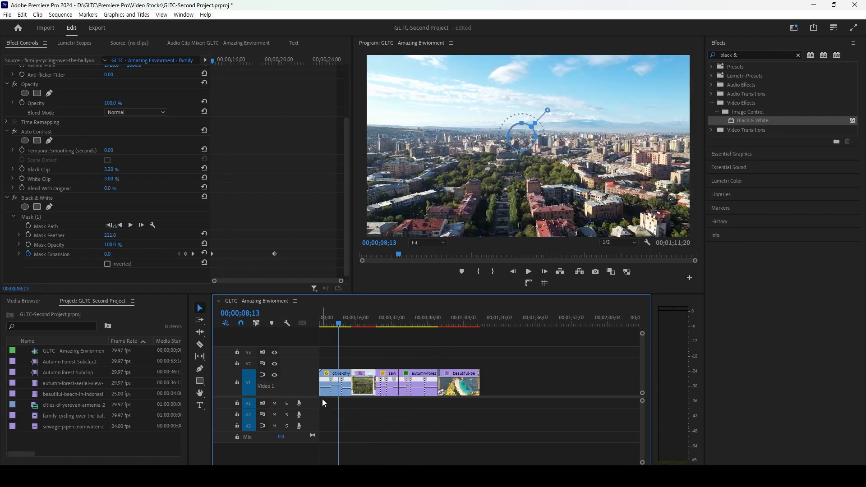
{"action": "left_click", "coordinate": [329, 374]}
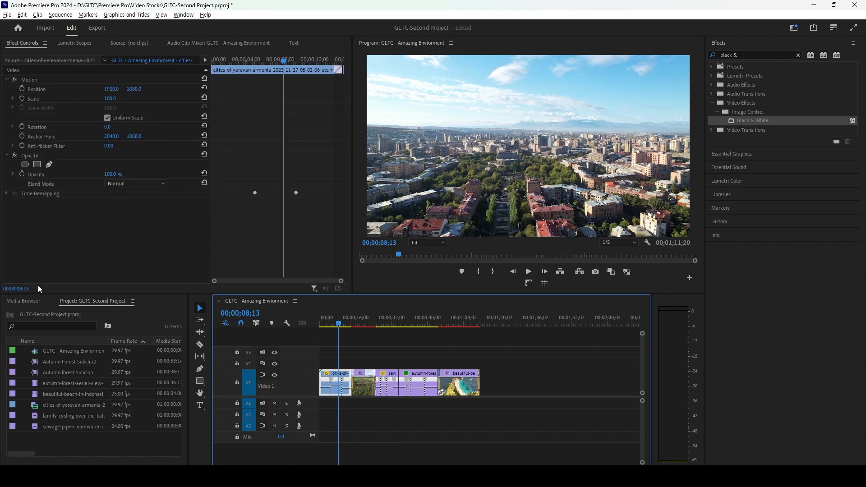
{"action": "scroll", "coordinate": [350, 398], "scroll_direction": "up", "scroll_amount": 3}
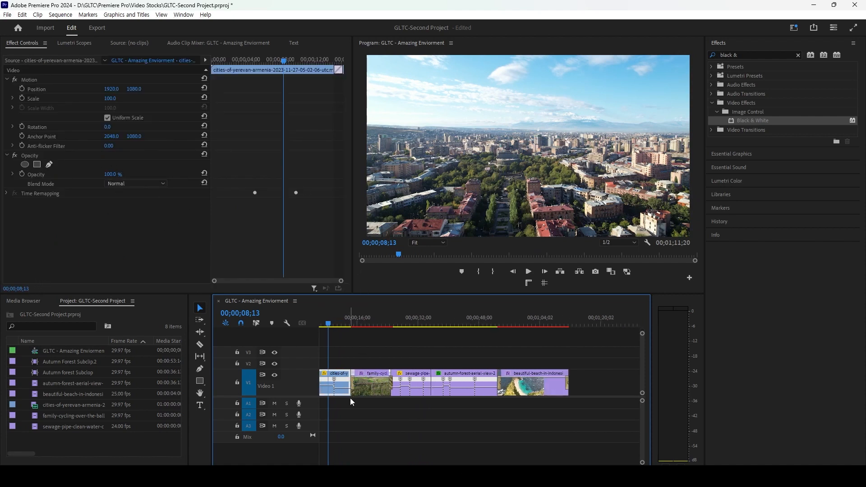
{"action": "scroll", "coordinate": [351, 400], "scroll_direction": "up", "scroll_amount": 3}
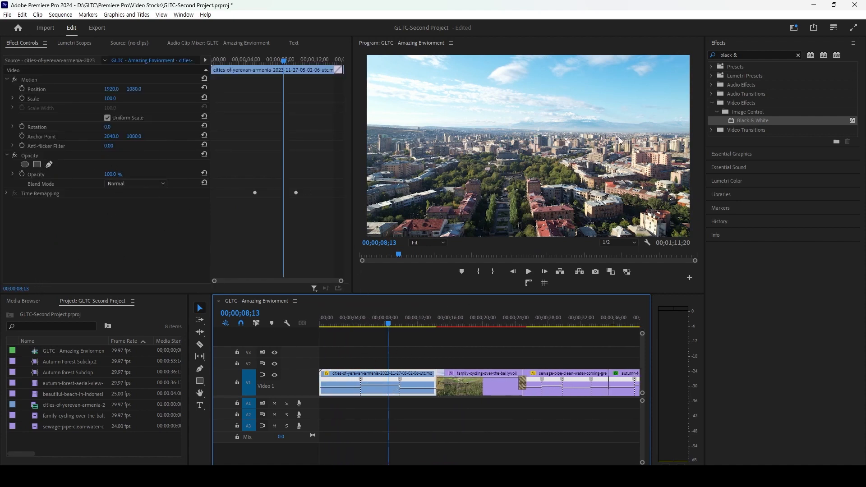
{"action": "left_click", "coordinate": [730, 55]}
{"action": "type", "text": "lum"}
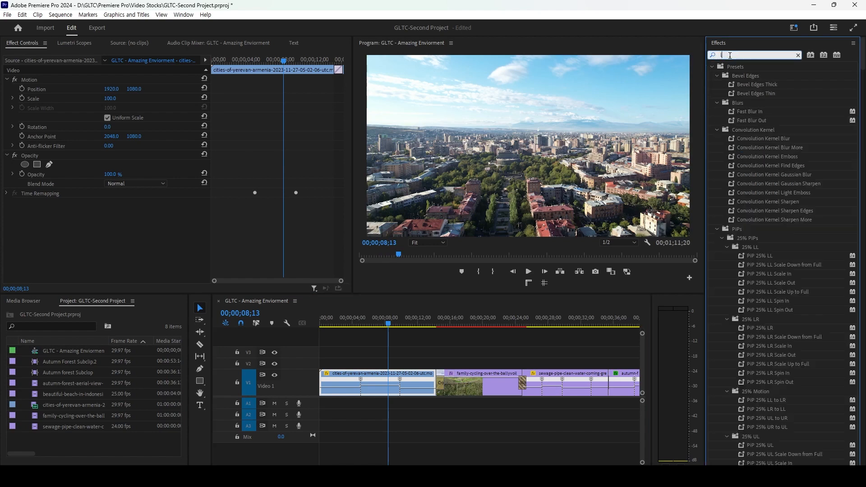
{"action": "type", "text": "etri color"}
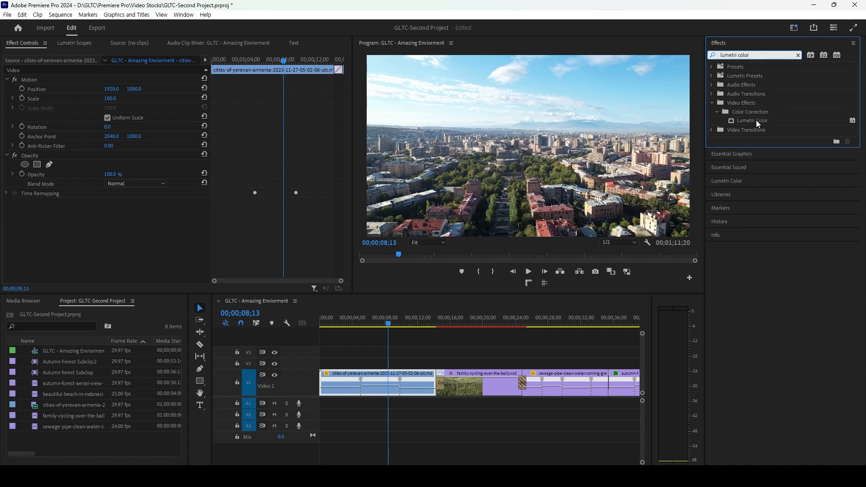
{"action": "left_click_drag", "start_coordinate": [756, 120], "coordinate": [429, 380]}
{"action": "left_click", "coordinate": [422, 374]}
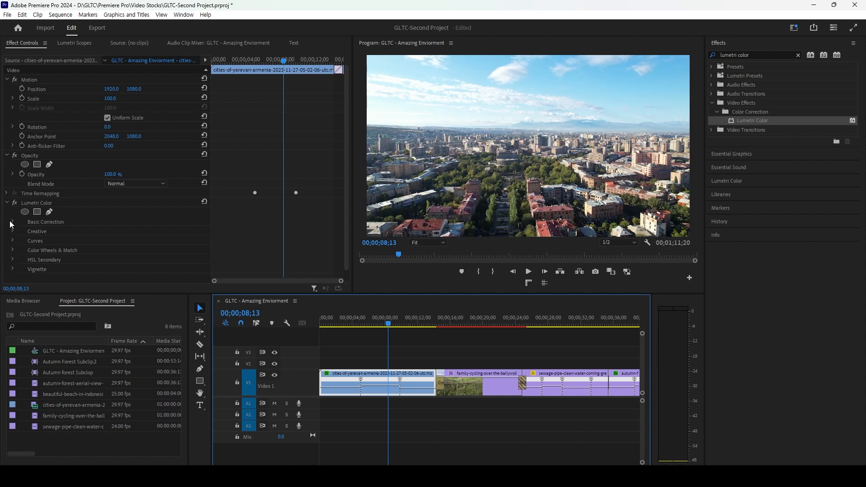
Step: Set the Basic Correction Temperature of the cities-of-yerevan clip to 94 and play part of the clip to check it
{"action": "left_click", "coordinate": [13, 221]}
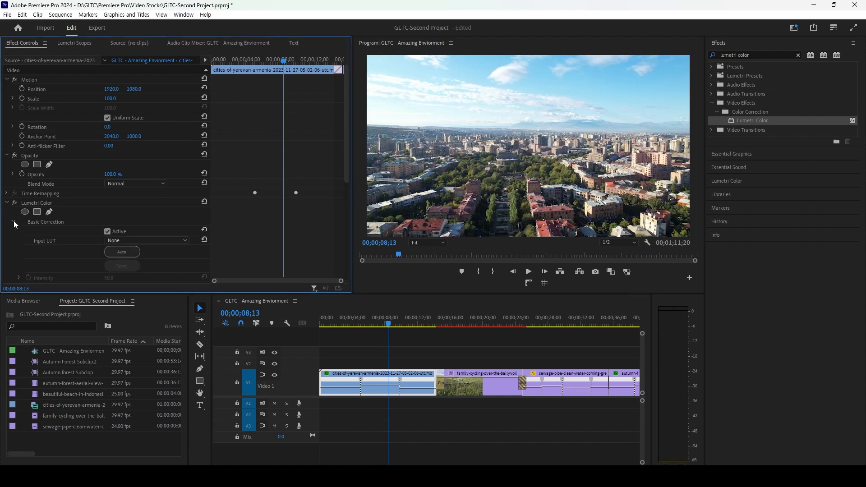
{"action": "scroll", "coordinate": [81, 228], "scroll_direction": "down", "scroll_amount": 2}
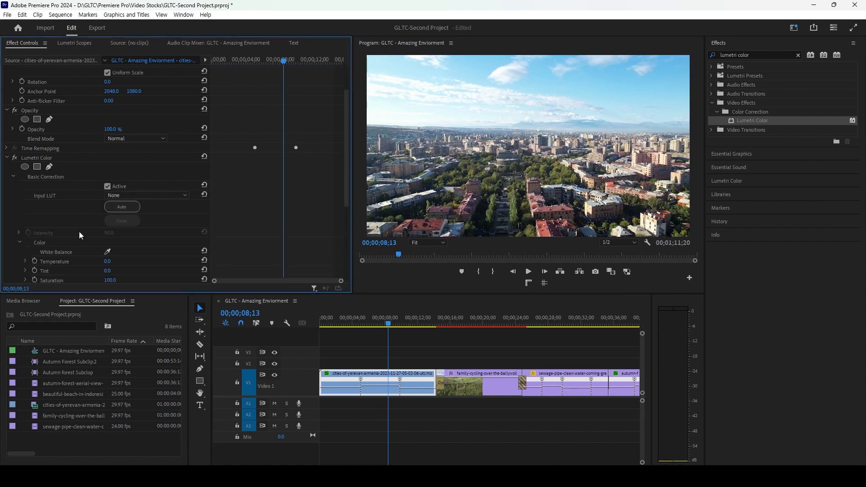
{"action": "scroll", "coordinate": [50, 183], "scroll_direction": "down", "scroll_amount": 2}
{"action": "scroll", "coordinate": [68, 208], "scroll_direction": "down", "scroll_amount": 1}
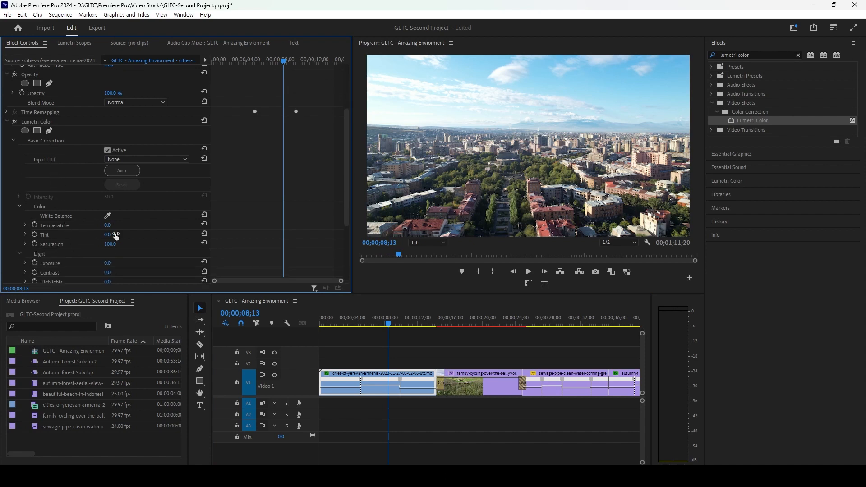
{"action": "scroll", "coordinate": [109, 237], "scroll_direction": "down", "scroll_amount": 2}
{"action": "scroll", "coordinate": [105, 244], "scroll_direction": "down", "scroll_amount": 1}
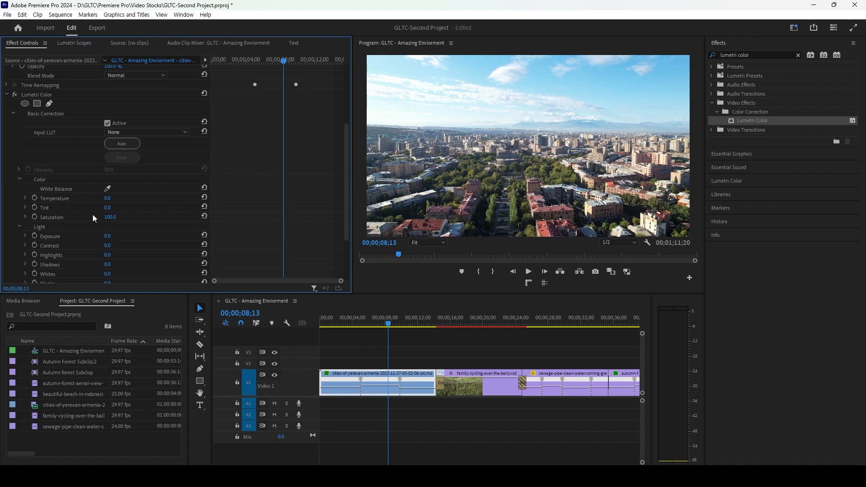
{"action": "left_click_drag", "start_coordinate": [108, 199], "coordinate": [22, 199]}
{"action": "left_click_drag", "start_coordinate": [111, 199], "coordinate": [257, 198]}
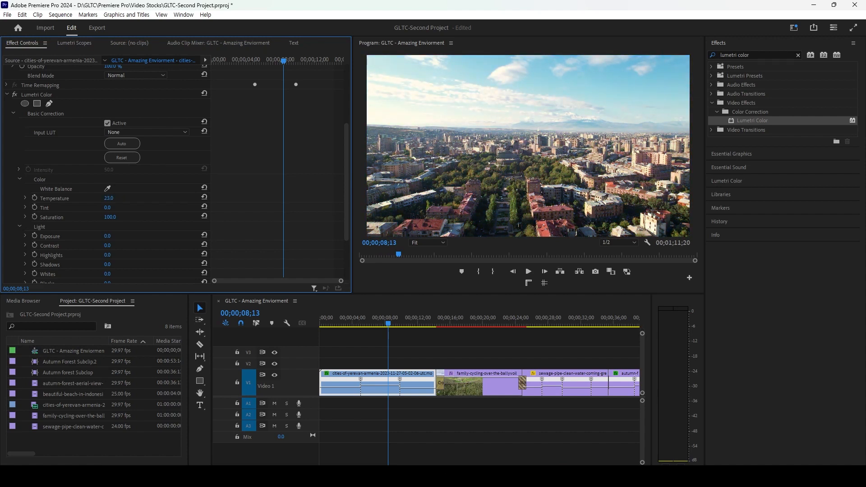
{"action": "left_click_drag", "start_coordinate": [283, 198], "coordinate": [288, 198]}
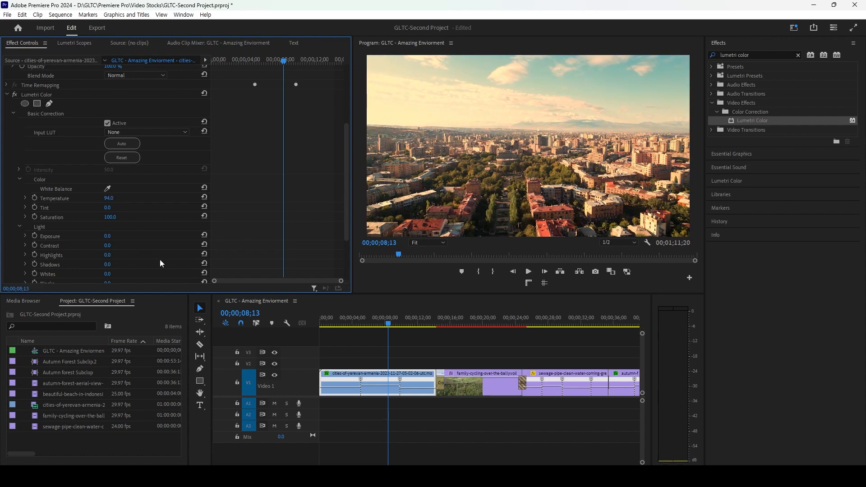
{"action": "key", "text": "space"}
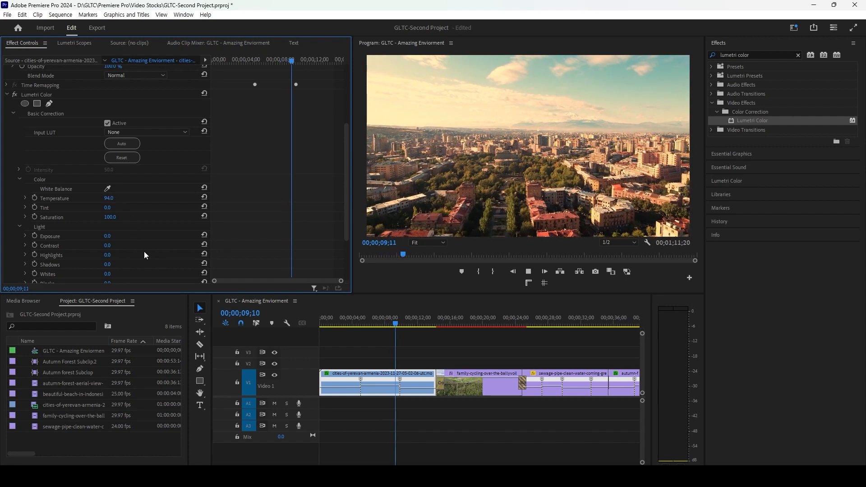
{"action": "left_click_drag", "start_coordinate": [402, 320], "coordinate": [355, 321]}
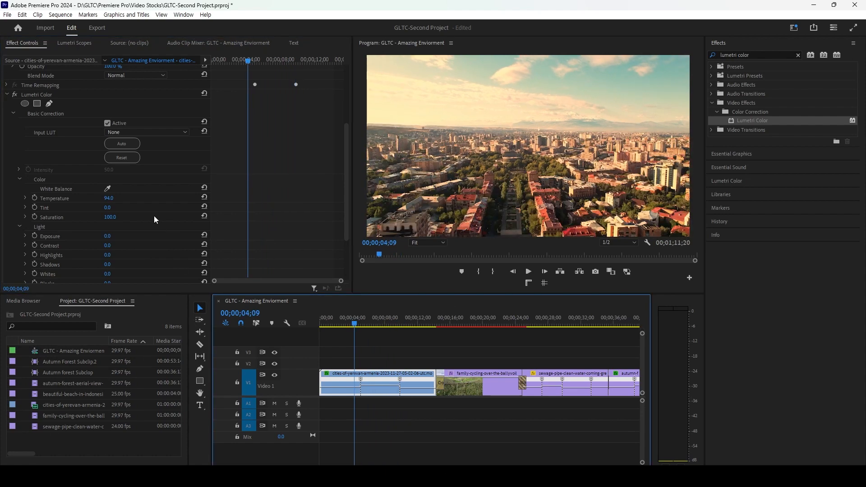
Step: Try different Tint and Saturation values on the cities-of-yerevan clip and reset both parameters
{"action": "left_click_drag", "start_coordinate": [108, 208], "coordinate": [129, 210]}
{"action": "left_click", "coordinate": [205, 209]}
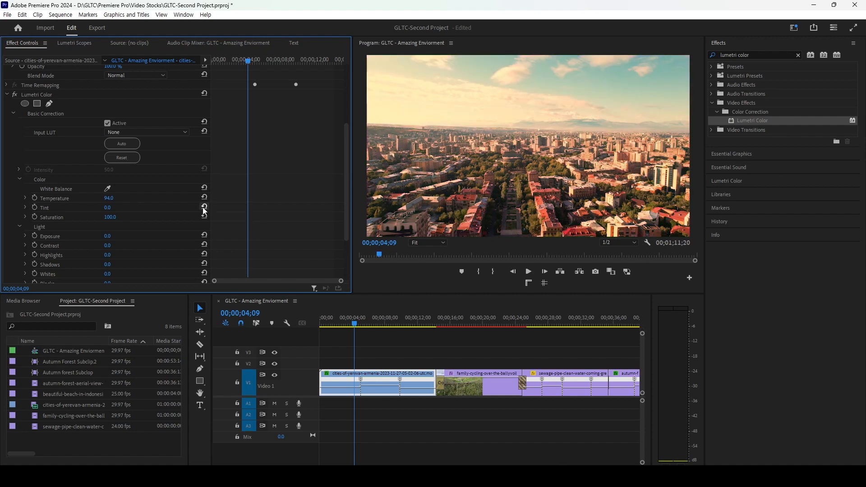
{"action": "mouse_move", "coordinate": [111, 220]}
{"action": "left_mouse_down"}
{"action": "mouse_move", "coordinate": [136, 220]}
{"action": "mouse_move", "coordinate": [72, 220]}
{"action": "mouse_move", "coordinate": [109, 219]}
{"action": "left_mouse_up"}
{"action": "left_click_drag", "start_coordinate": [110, 220], "coordinate": [155, 224]}
{"action": "left_click", "coordinate": [204, 217]}
{"action": "scroll", "coordinate": [139, 222], "scroll_direction": "down", "scroll_amount": 1}
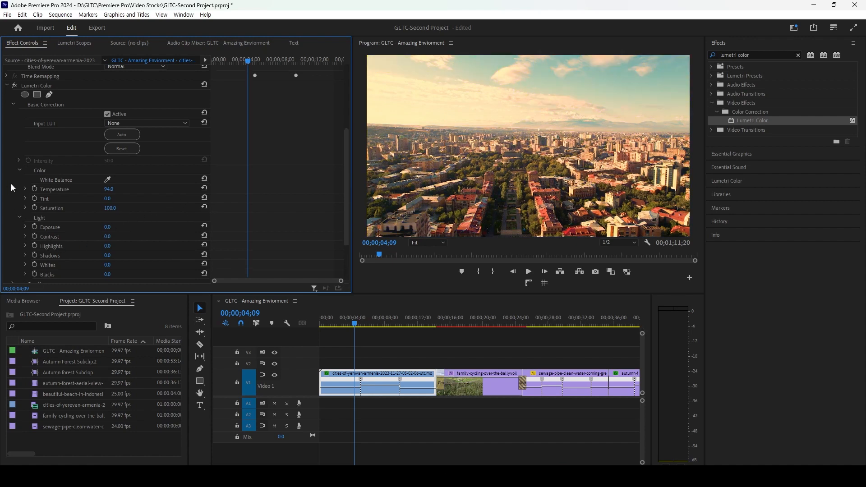
Step: Try different Exposure values under Light, reset the parameter, and set Exposure to 1.0
{"action": "left_click", "coordinate": [20, 170]}
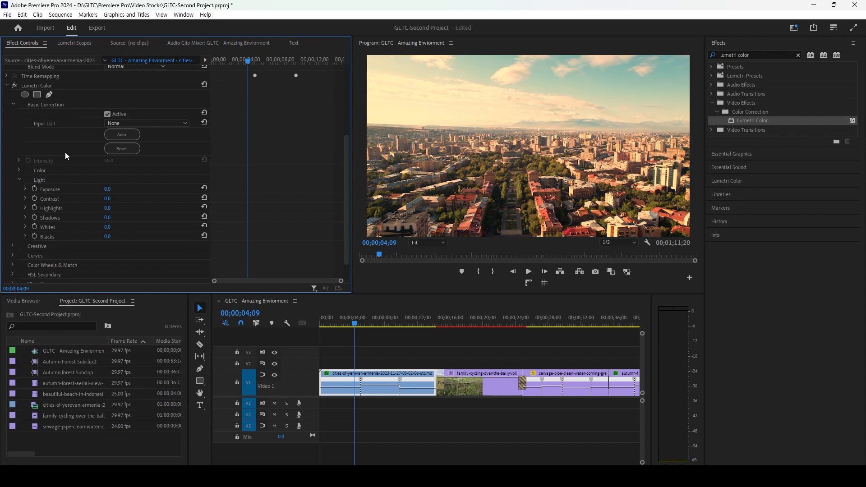
{"action": "mouse_move", "coordinate": [108, 190]}
{"action": "left_mouse_down"}
{"action": "mouse_move", "coordinate": [135, 190]}
{"action": "mouse_move", "coordinate": [84, 190]}
{"action": "mouse_move", "coordinate": [141, 190]}
{"action": "mouse_move", "coordinate": [106, 190]}
{"action": "left_mouse_up"}
{"action": "left_click", "coordinate": [203, 189]}
{"action": "left_click", "coordinate": [107, 189]}
{"action": "type", "text": "1"}
{"action": "key", "text": "Return"}
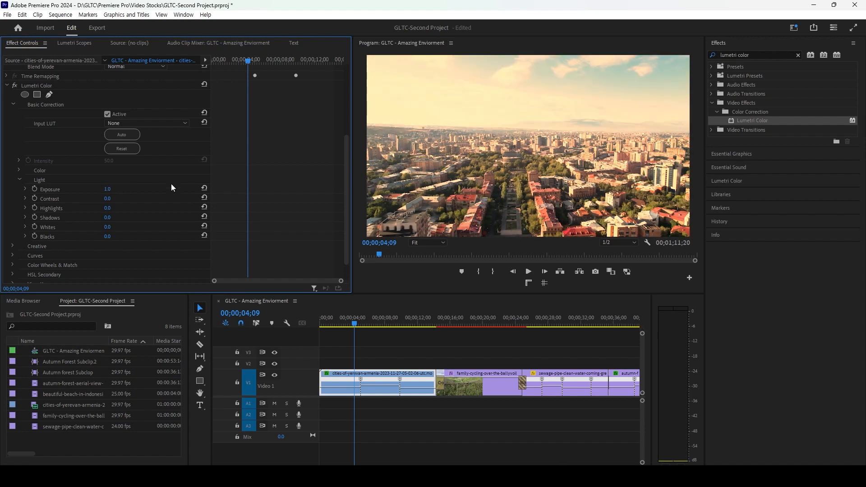
Step: Lower the cities-of-yerevan clip's Exposure to 0.2 and collapse the Light settings
{"action": "left_click", "coordinate": [26, 190]}
{"action": "left_click", "coordinate": [129, 206]}
{"action": "left_click_drag", "start_coordinate": [130, 210], "coordinate": [128, 211]}
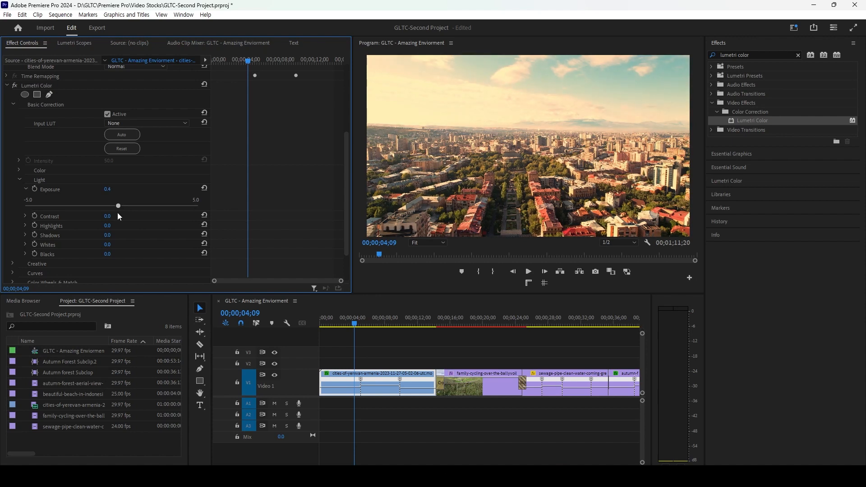
{"action": "left_click_drag", "start_coordinate": [116, 214], "coordinate": [105, 209]}
{"action": "left_click", "coordinate": [20, 180]}
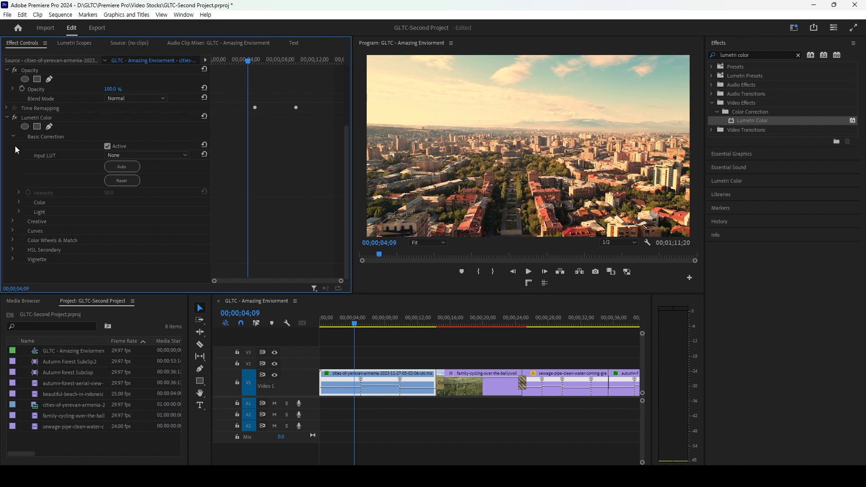
Step: Set the cities-of-yerevan clip's Temperature to 46 in the Color settings and collapse them
{"action": "left_click", "coordinate": [19, 202]}
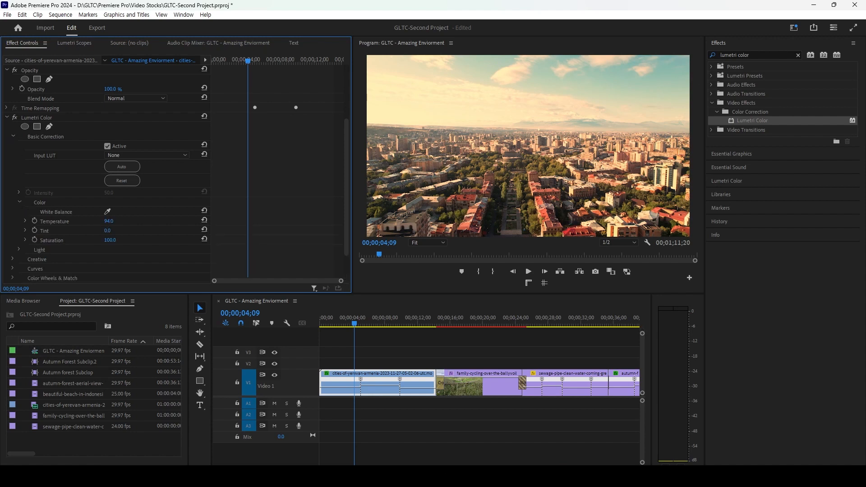
{"action": "left_click_drag", "start_coordinate": [108, 221], "coordinate": [81, 221]}
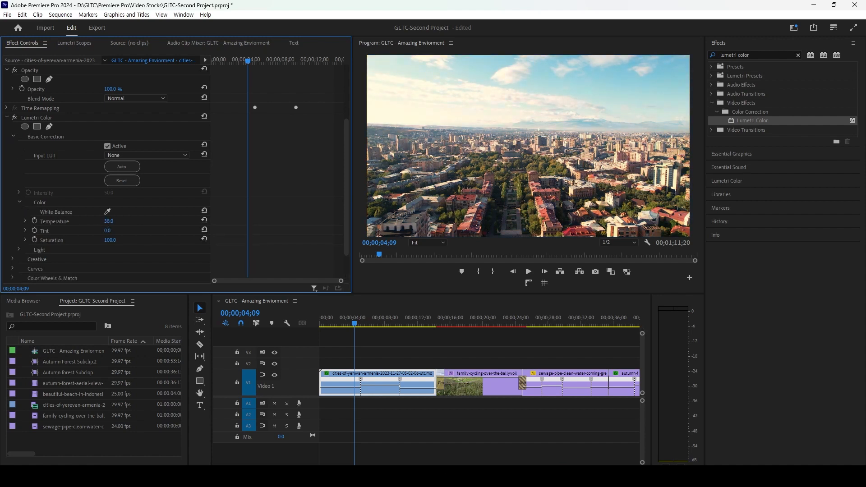
{"action": "scroll", "coordinate": [72, 203], "scroll_direction": "down", "scroll_amount": 2}
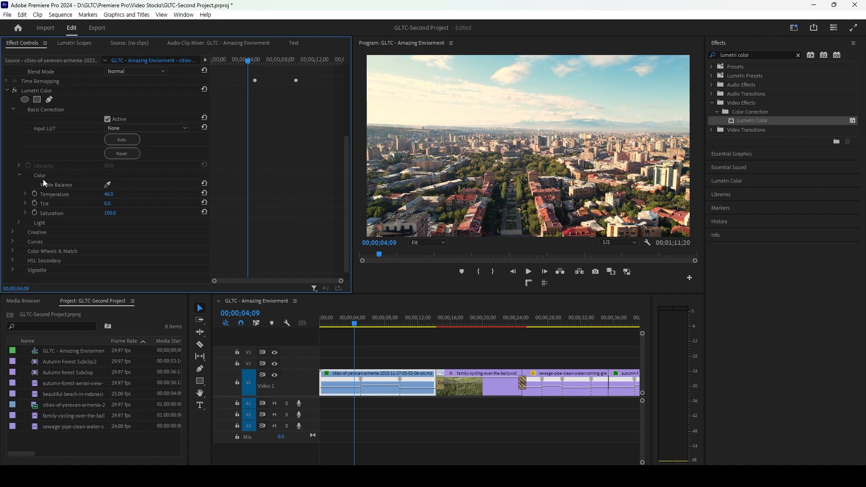
{"action": "left_click", "coordinate": [20, 175]}
Step: Expand the Light settings, try a Contrast of -100 on the cities-of-yerevan clip, and reset the parameter
{"action": "left_click", "coordinate": [20, 210]}
{"action": "scroll", "coordinate": [74, 198], "scroll_direction": "down", "scroll_amount": 3}
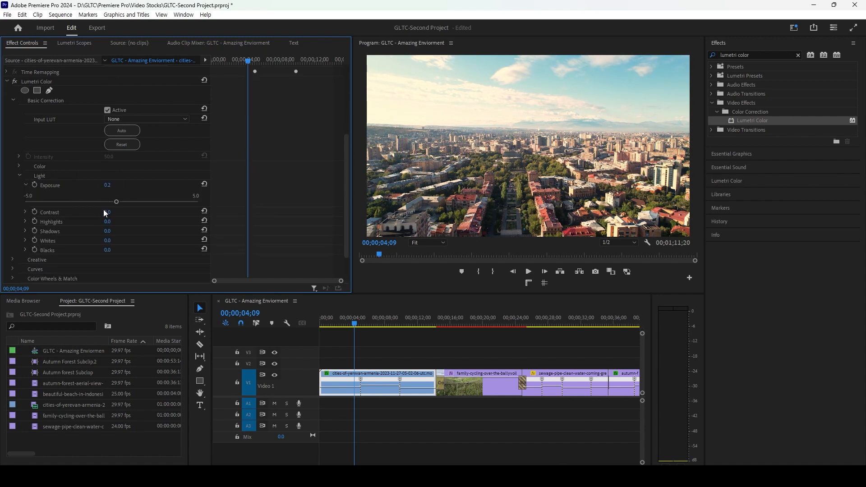
{"action": "left_click", "coordinate": [25, 185]}
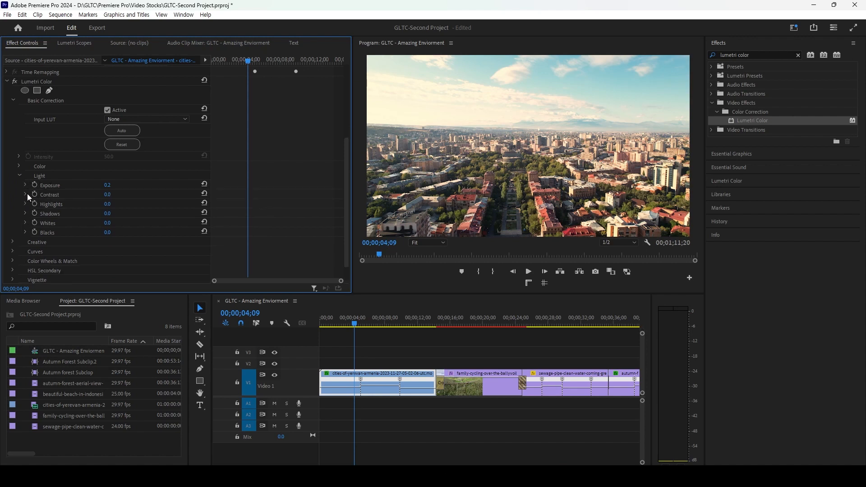
{"action": "left_click", "coordinate": [26, 194]}
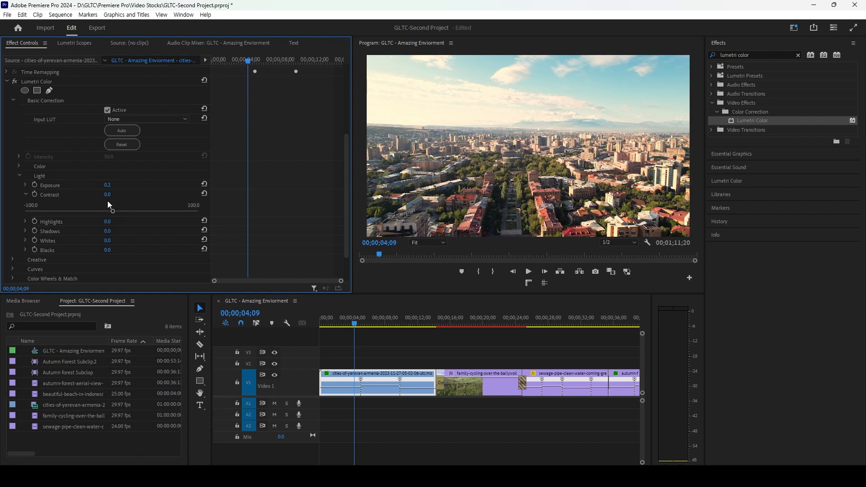
{"action": "mouse_move", "coordinate": [108, 194]}
{"action": "left_mouse_down"}
{"action": "mouse_move", "coordinate": [175, 194]}
{"action": "mouse_move", "coordinate": [40, 195]}
{"action": "mouse_move", "coordinate": [107, 194]}
{"action": "left_mouse_up"}
{"action": "left_click_drag", "start_coordinate": [109, 209], "coordinate": [23, 210]}
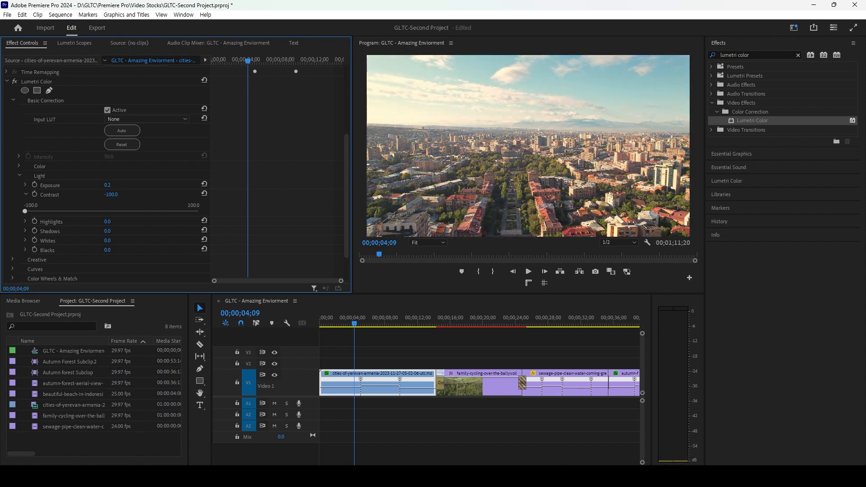
{"action": "left_click", "coordinate": [204, 194]}
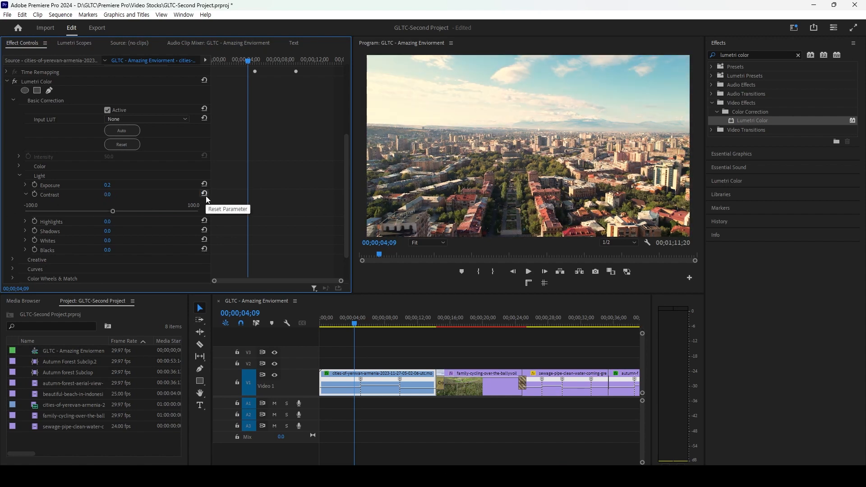
Step: Try a higher Highlights value under Light, reset it, and collapse the Highlights and Contrast sliders
{"action": "left_click", "coordinate": [25, 222]}
{"action": "left_click_drag", "start_coordinate": [112, 238], "coordinate": [204, 234]}
{"action": "key", "text": "ctrl+z"}
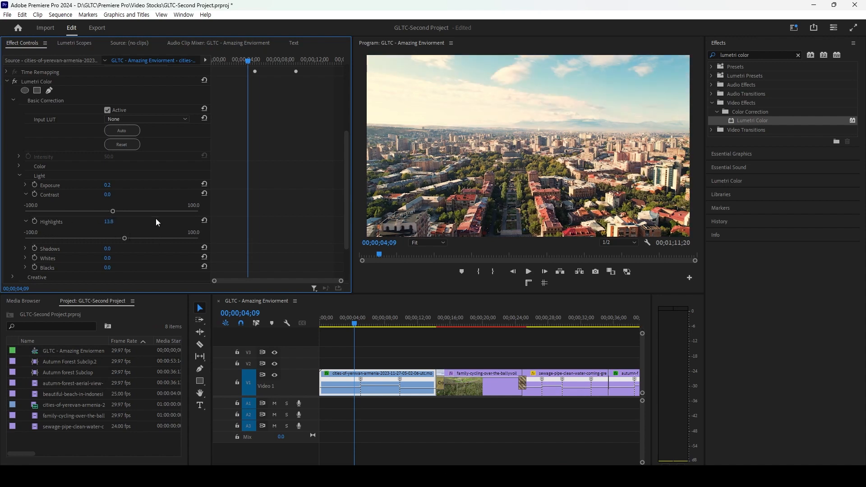
{"action": "left_click", "coordinate": [199, 220]}
{"action": "left_click", "coordinate": [26, 221]}
{"action": "left_click", "coordinate": [27, 195]}
Step: Try higher Shadows and Whites values under Light, reset both parameters, and collapse their sliders
{"action": "left_click", "coordinate": [26, 214]}
{"action": "left_click_drag", "start_coordinate": [107, 214], "coordinate": [188, 214]}
{"action": "left_click", "coordinate": [205, 212]}
{"action": "left_click", "coordinate": [25, 214]}
{"action": "left_click", "coordinate": [25, 223]}
{"action": "left_click_drag", "start_coordinate": [109, 225], "coordinate": [223, 231]}
{"action": "left_click", "coordinate": [205, 221]}
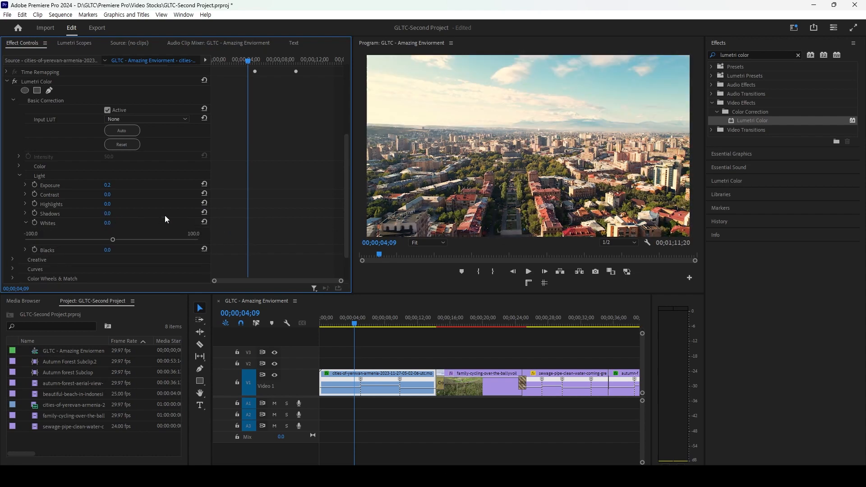
{"action": "left_click", "coordinate": [25, 223]}
Step: Try a Blacks value of -150 under Light, reset the parameter, and collapse its slider
{"action": "left_click", "coordinate": [26, 232]}
{"action": "left_click_drag", "start_coordinate": [110, 234], "coordinate": [38, 234]}
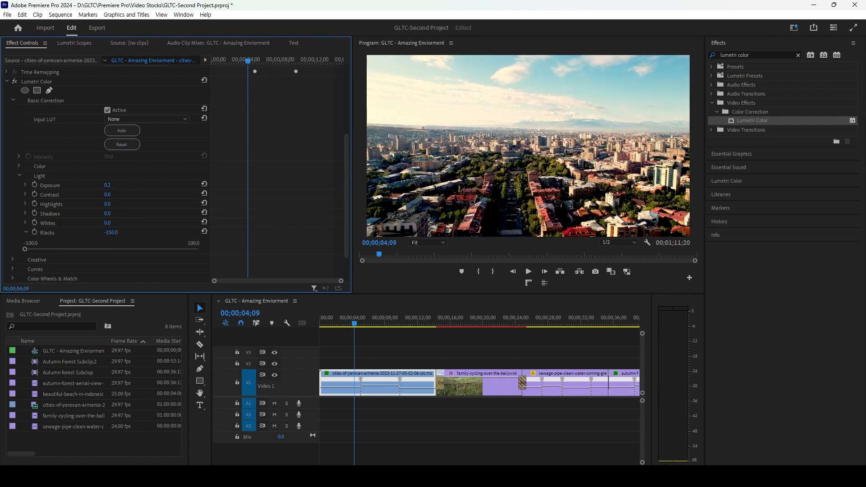
{"action": "left_click", "coordinate": [205, 232]}
{"action": "scroll", "coordinate": [96, 204], "scroll_direction": "down", "scroll_amount": 1}
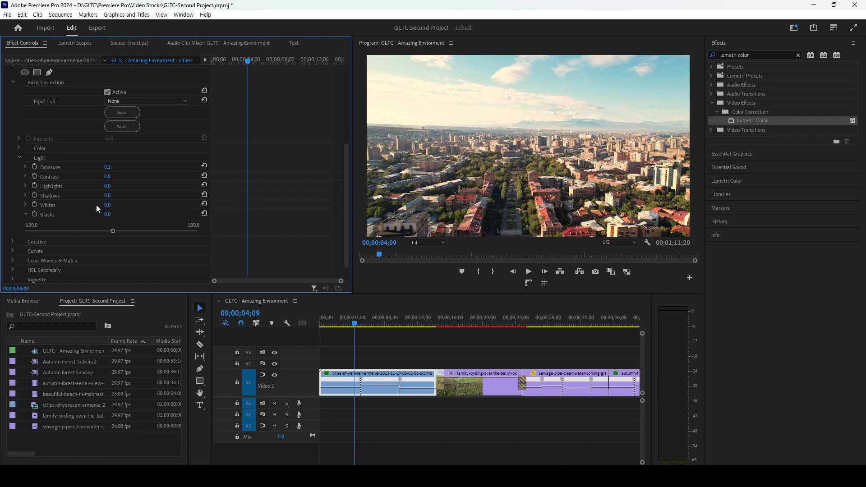
{"action": "left_click", "coordinate": [25, 214]}
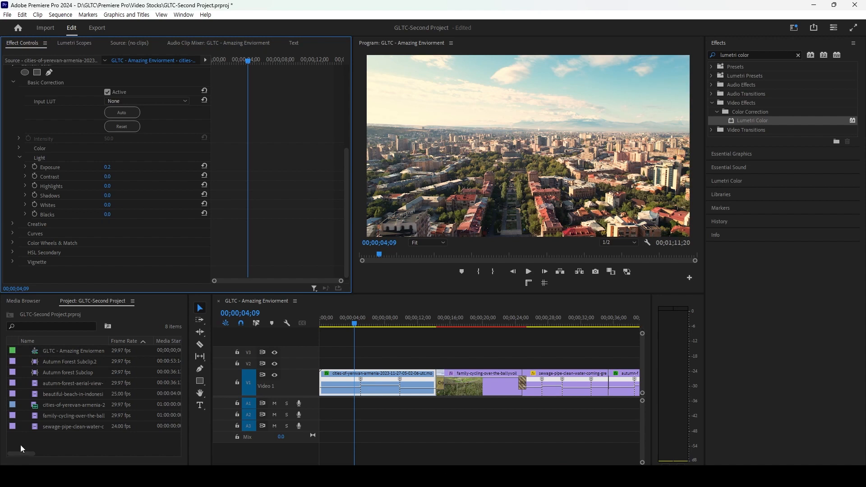
Step: Collapse the Basic Correction section of Lumetri Color and expand the Creative section
{"action": "scroll", "coordinate": [53, 230], "scroll_direction": "up", "scroll_amount": 2}
{"action": "left_click", "coordinate": [16, 111]}
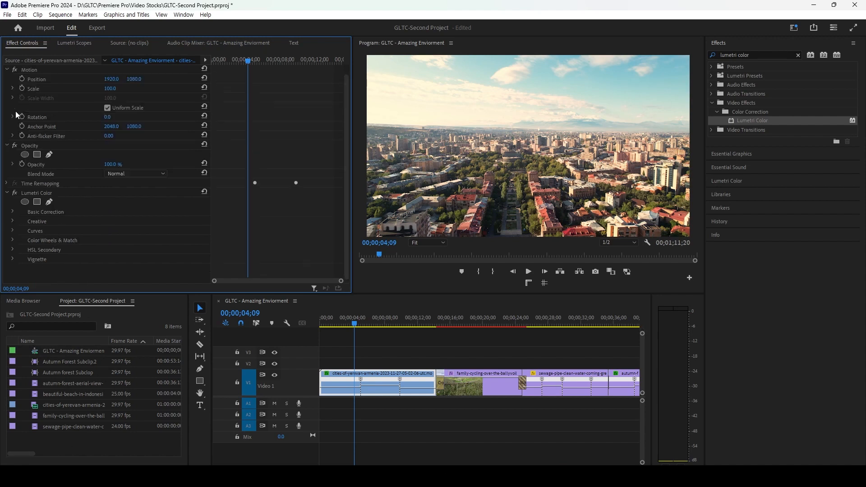
{"action": "left_click", "coordinate": [12, 220]}
{"action": "scroll", "coordinate": [49, 222], "scroll_direction": "down", "scroll_amount": 2}
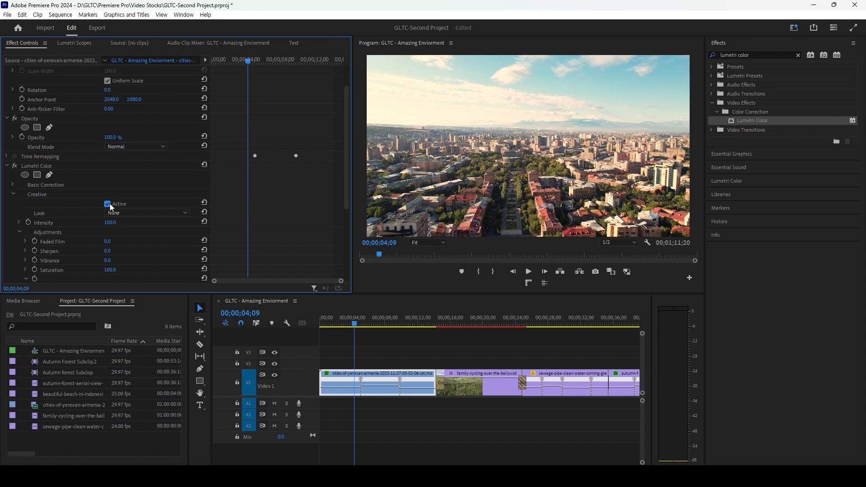
Step: Try the SL BIG HDR Look in the Creative section and set the Look back to None
{"action": "left_click", "coordinate": [137, 214]}
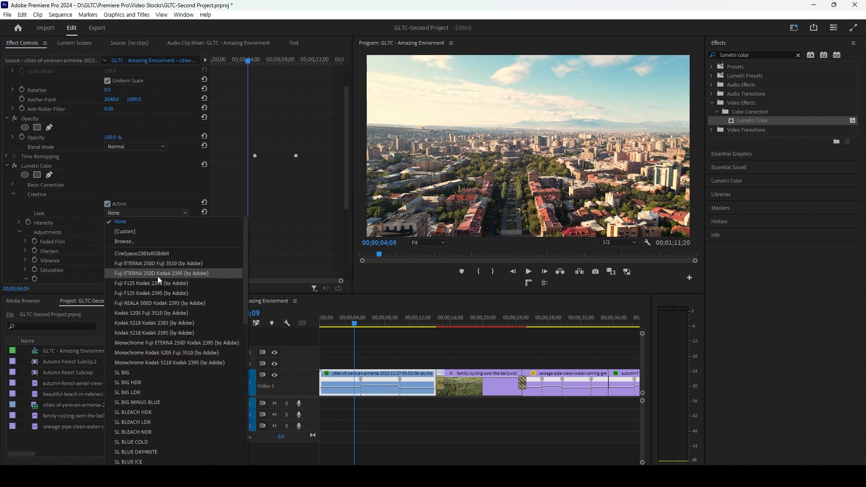
{"action": "scroll", "coordinate": [165, 286], "scroll_direction": "down", "scroll_amount": 3}
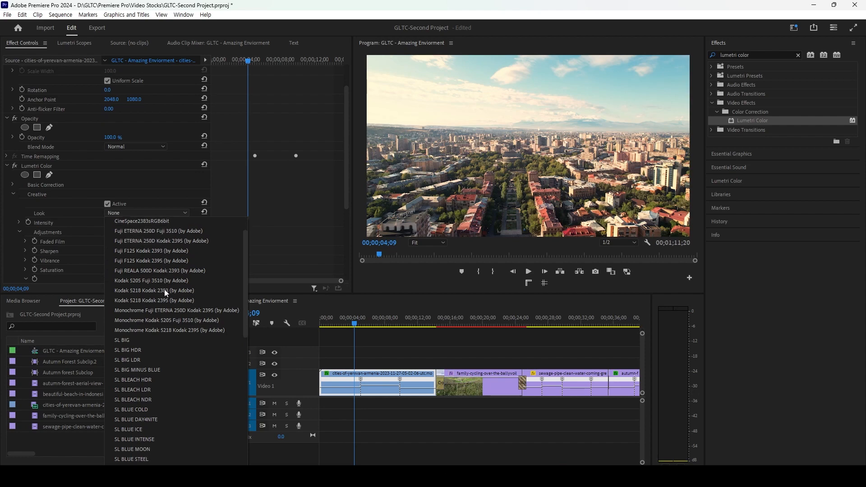
{"action": "left_click", "coordinate": [166, 302]}
{"action": "left_click", "coordinate": [151, 213]}
{"action": "scroll", "coordinate": [159, 239], "scroll_direction": "up", "scroll_amount": 5}
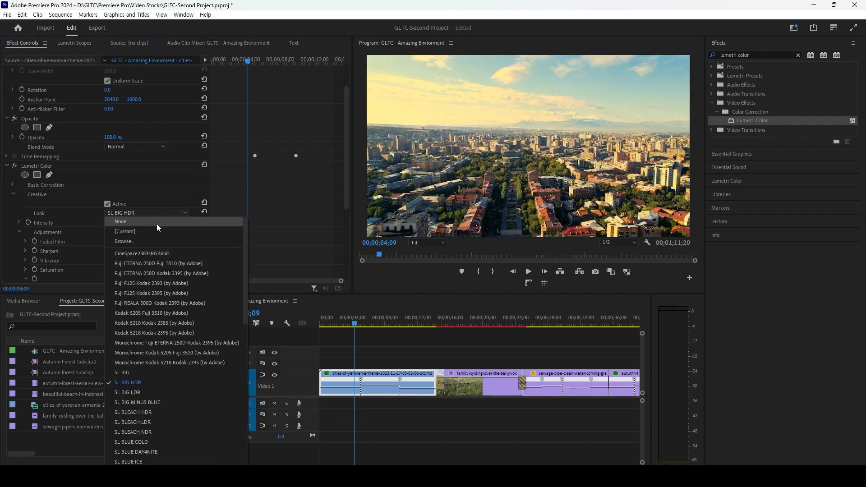
{"action": "left_click", "coordinate": [156, 230]}
{"action": "left_click", "coordinate": [400, 249]}
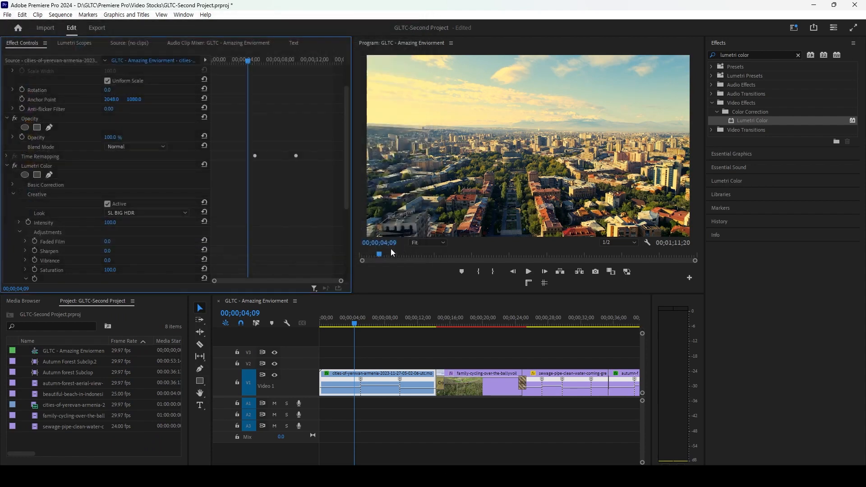
{"action": "left_click", "coordinate": [139, 212]}
{"action": "scroll", "coordinate": [136, 236], "scroll_direction": "up", "scroll_amount": 5}
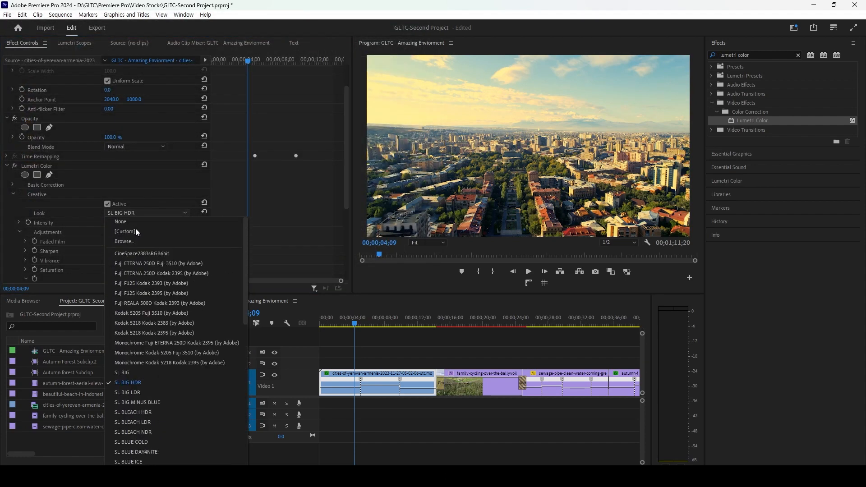
{"action": "left_click", "coordinate": [134, 222]}
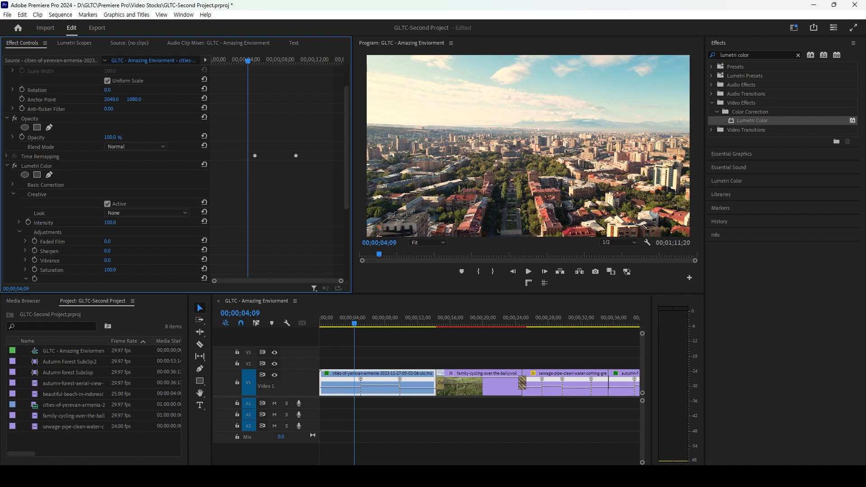
Step: Try different Intensity and Faded Film values in the Creative section and return both to their defaults
{"action": "left_click_drag", "start_coordinate": [107, 223], "coordinate": [156, 223]}
{"action": "left_click", "coordinate": [204, 222]}
{"action": "scroll", "coordinate": [142, 227], "scroll_direction": "down", "scroll_amount": 2}
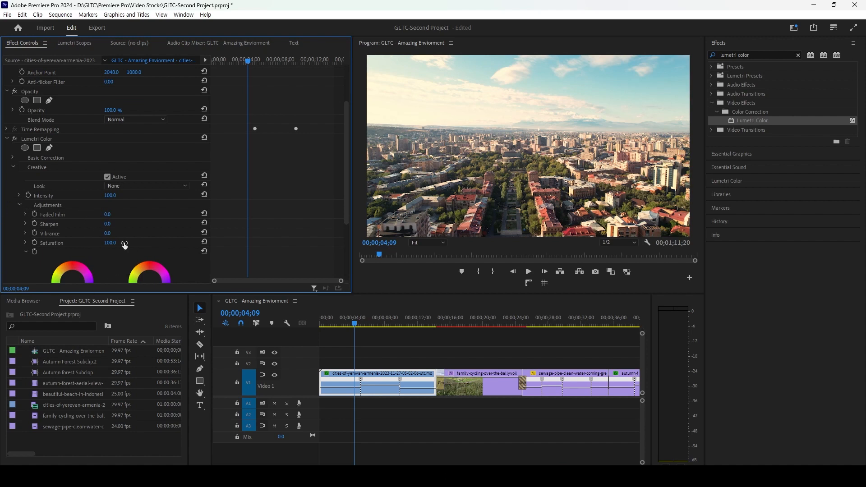
{"action": "left_click", "coordinate": [108, 214]}
{"action": "left_click", "coordinate": [154, 213]}
{"action": "mouse_move", "coordinate": [111, 214]}
{"action": "left_mouse_down"}
{"action": "mouse_move", "coordinate": [198, 214]}
{"action": "mouse_move", "coordinate": [112, 214]}
{"action": "left_mouse_up"}
Step: Try Sharpen values of 100 and -100 under Creative Adjustments and reset the parameter
{"action": "left_click_drag", "start_coordinate": [107, 224], "coordinate": [153, 224]}
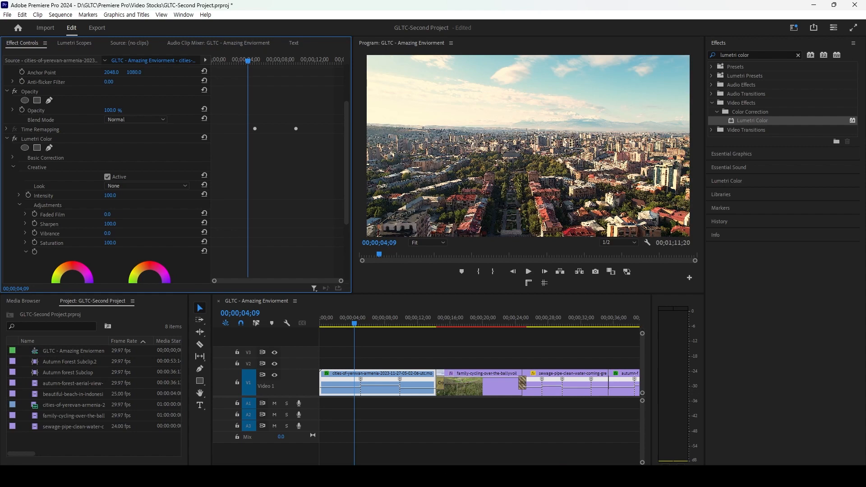
{"action": "left_click_drag", "start_coordinate": [152, 223], "coordinate": [63, 224]}
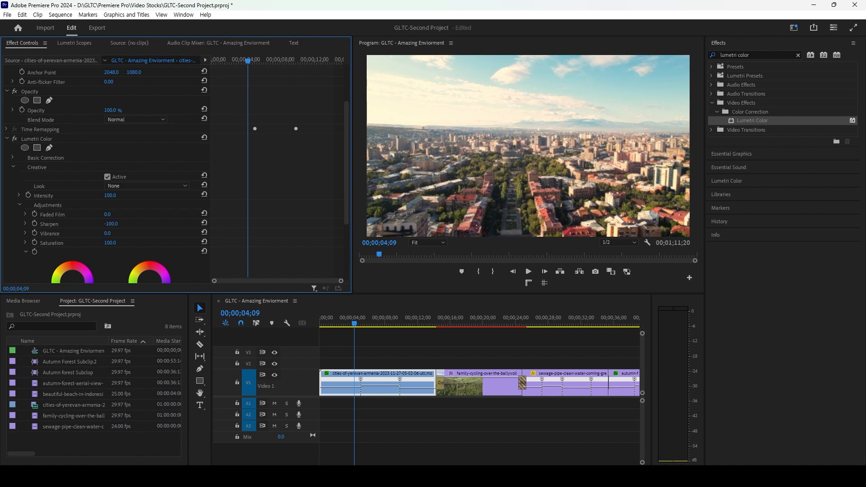
{"action": "left_click", "coordinate": [205, 222]}
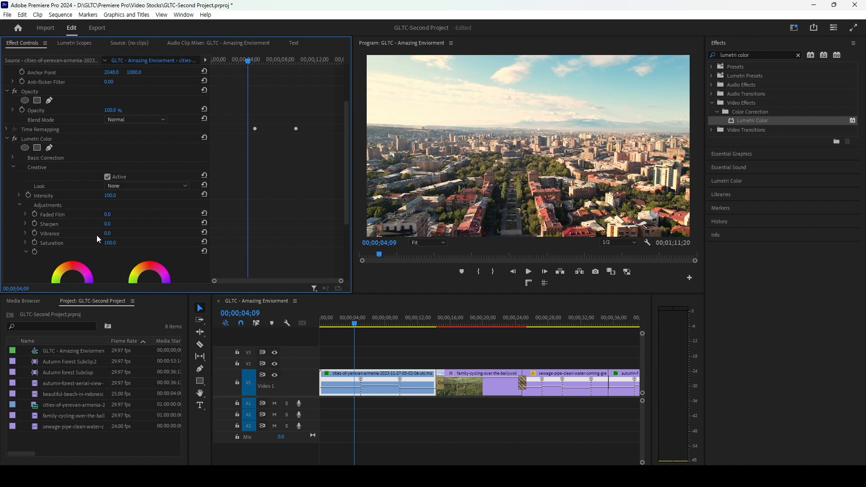
Step: Try a Vibrance of -100 and a Saturation of 1.0 under Creative Adjustments, resetting each parameter
{"action": "left_click_drag", "start_coordinate": [108, 233], "coordinate": [63, 234]}
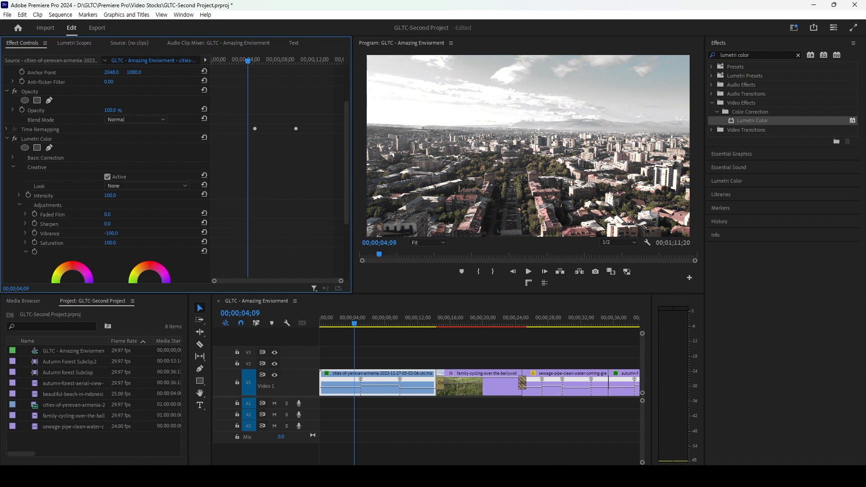
{"action": "left_click", "coordinate": [205, 232]}
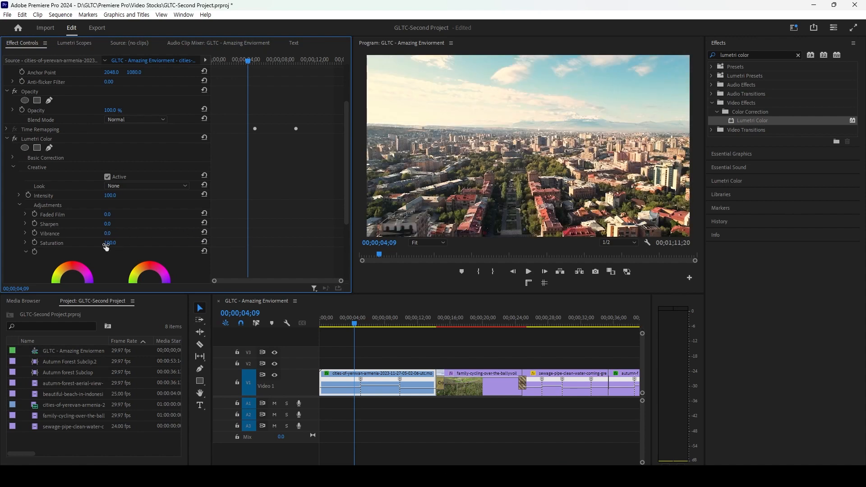
{"action": "left_click_drag", "start_coordinate": [106, 245], "coordinate": [124, 244]}
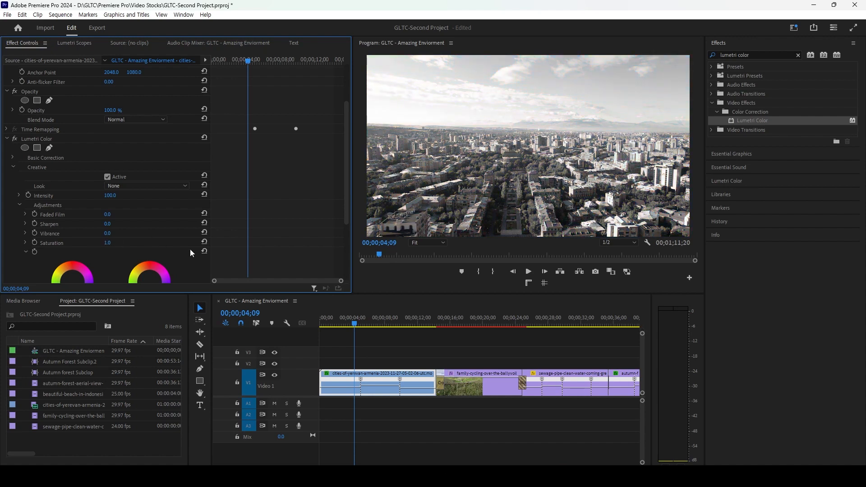
{"action": "left_click", "coordinate": [204, 243]}
Step: Try a blue-purple Shadow Tint and a different Highlight Tint on the color wheels, resetting after each
{"action": "scroll", "coordinate": [166, 248], "scroll_direction": "down", "scroll_amount": 3}
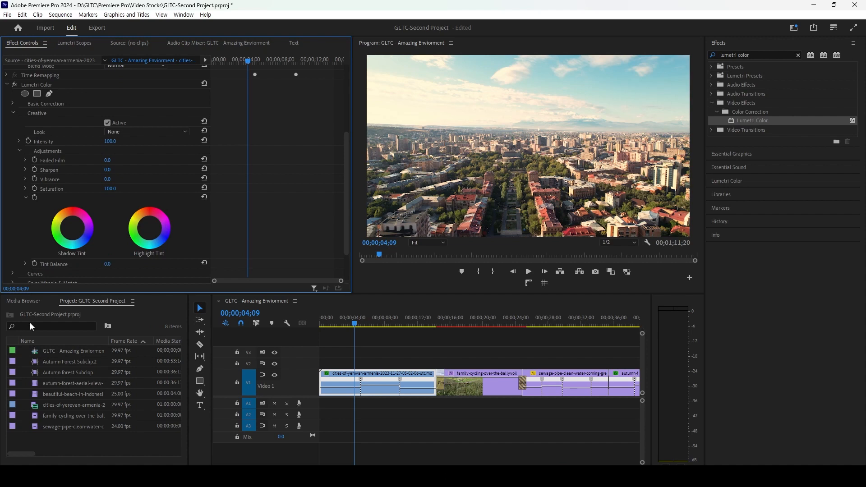
{"action": "scroll", "coordinate": [86, 232], "scroll_direction": "down", "scroll_amount": 1}
{"action": "mouse_move", "coordinate": [81, 210]}
{"action": "left_mouse_down"}
{"action": "mouse_move", "coordinate": [89, 201]}
{"action": "mouse_move", "coordinate": [51, 210]}
{"action": "mouse_move", "coordinate": [87, 219]}
{"action": "left_mouse_up"}
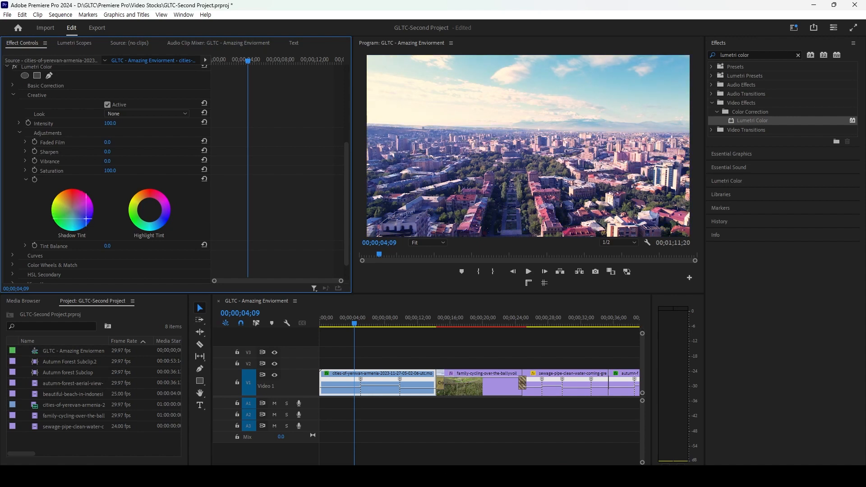
{"action": "left_click", "coordinate": [204, 179]}
{"action": "mouse_move", "coordinate": [142, 209]}
{"action": "left_mouse_down"}
{"action": "mouse_move", "coordinate": [131, 208]}
{"action": "mouse_move", "coordinate": [156, 204]}
{"action": "left_mouse_up"}
{"action": "left_click", "coordinate": [204, 179]}
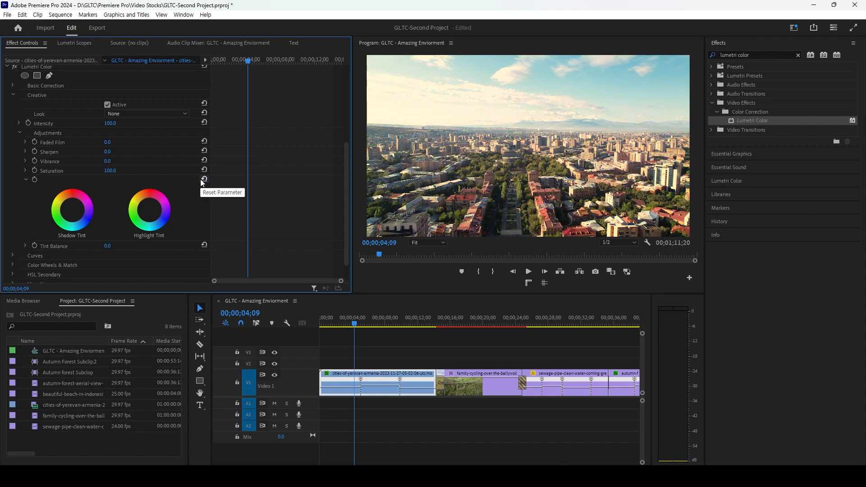
Step: Expand Tint Balance, try a lower value, and reset the parameter
{"action": "left_click", "coordinate": [25, 246]}
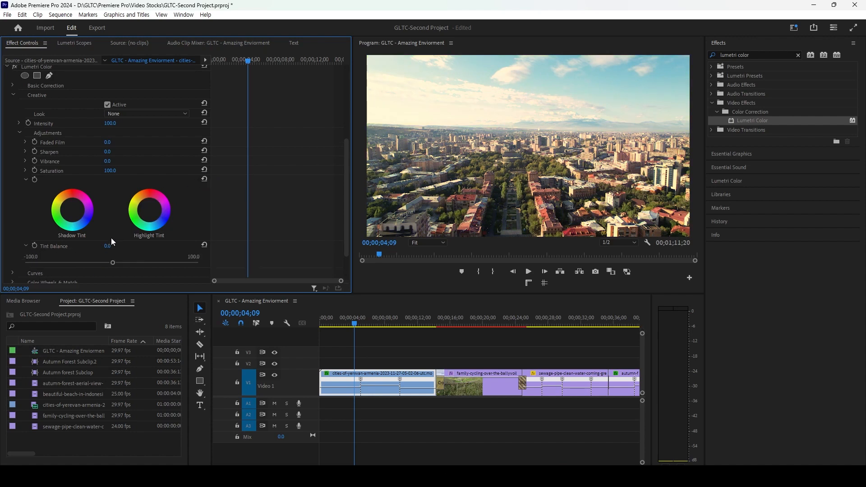
{"action": "left_click_drag", "start_coordinate": [107, 246], "coordinate": [50, 246]}
{"action": "left_click", "coordinate": [204, 244]}
Step: Turn Tint Balance keyframing on and back off, removing its keyframe, and collapse the parameter
{"action": "left_click", "coordinate": [34, 246]}
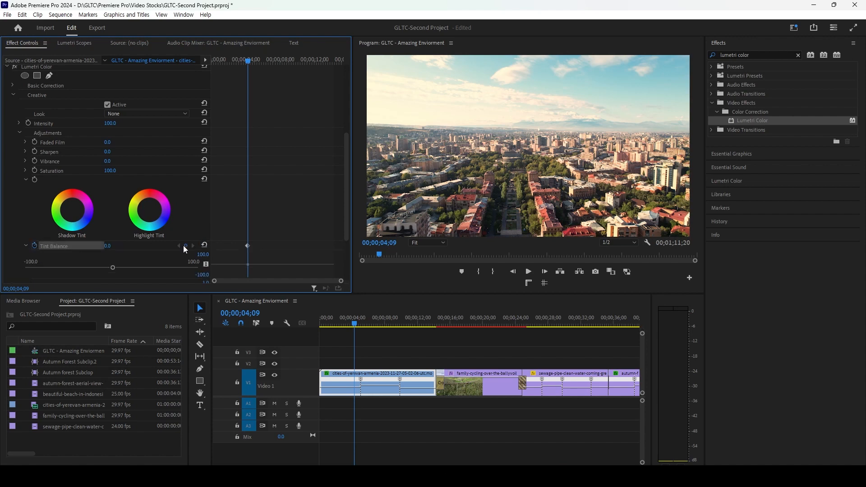
{"action": "left_click", "coordinate": [34, 245]}
{"action": "left_click", "coordinate": [458, 260]}
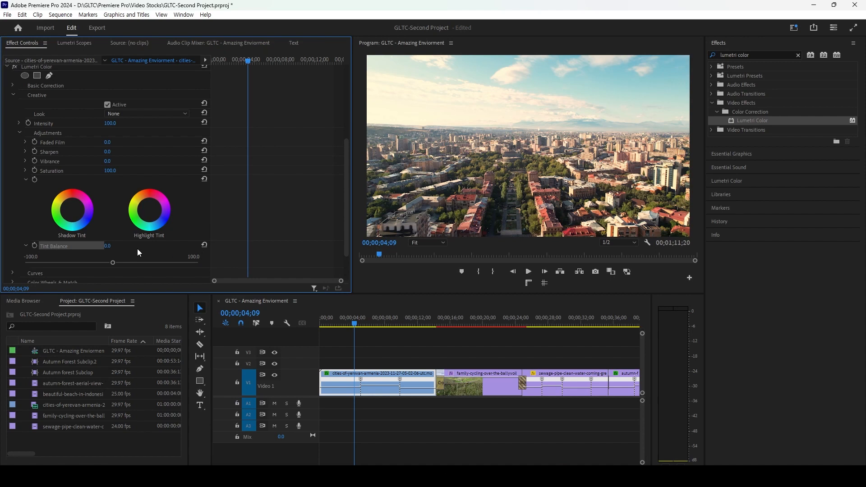
{"action": "left_click", "coordinate": [26, 246]}
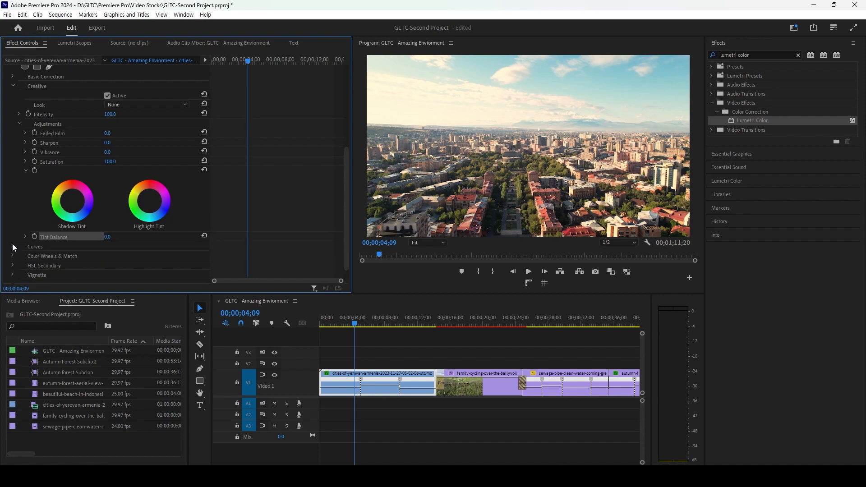
Step: Collapse Creative, expand Curves, and raise the midpoint of the red channel in the RGB Curves
{"action": "scroll", "coordinate": [14, 244], "scroll_direction": "up", "scroll_amount": 3}
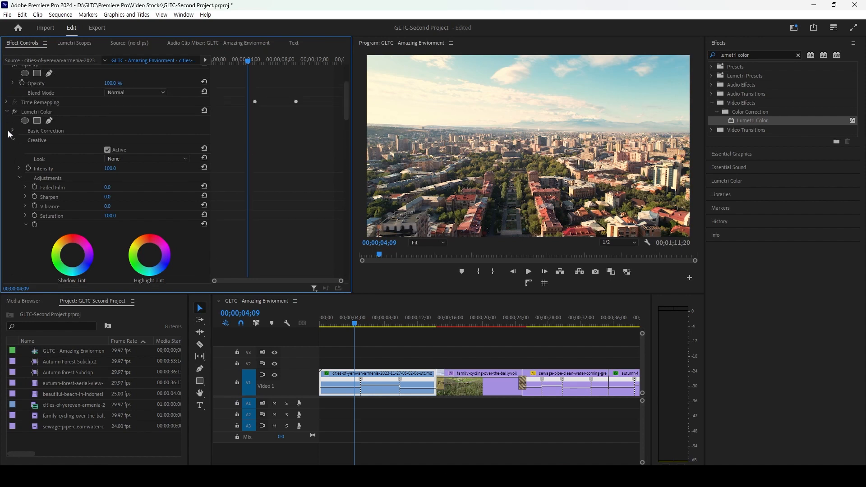
{"action": "left_click", "coordinate": [12, 137]}
{"action": "scroll", "coordinate": [50, 149], "scroll_direction": "down", "scroll_amount": 3}
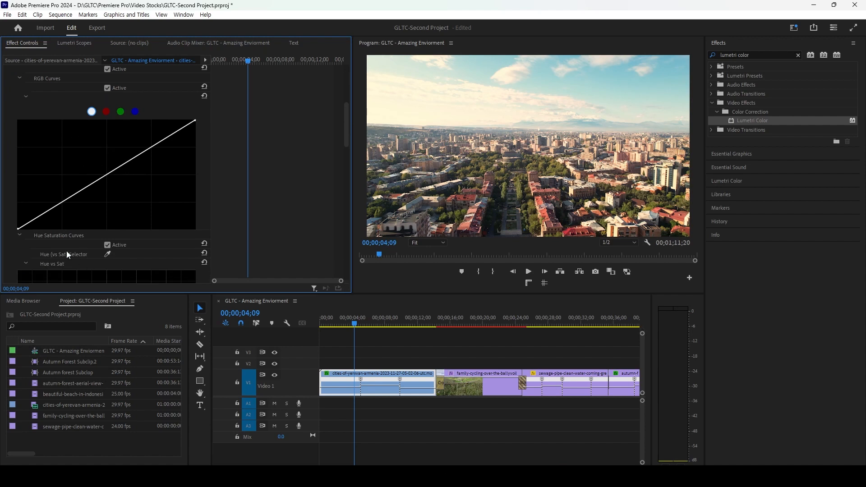
{"action": "left_click", "coordinate": [106, 111]}
{"action": "left_click_drag", "start_coordinate": [110, 175], "coordinate": [82, 142]}
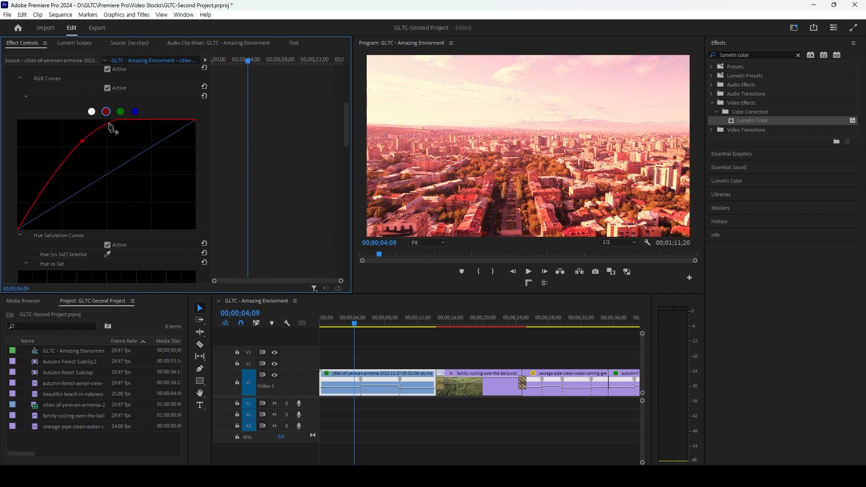
Step: Try raising the blue channel in the RGB Curves and reshaping the red channel with several added points
{"action": "left_click", "coordinate": [134, 112]}
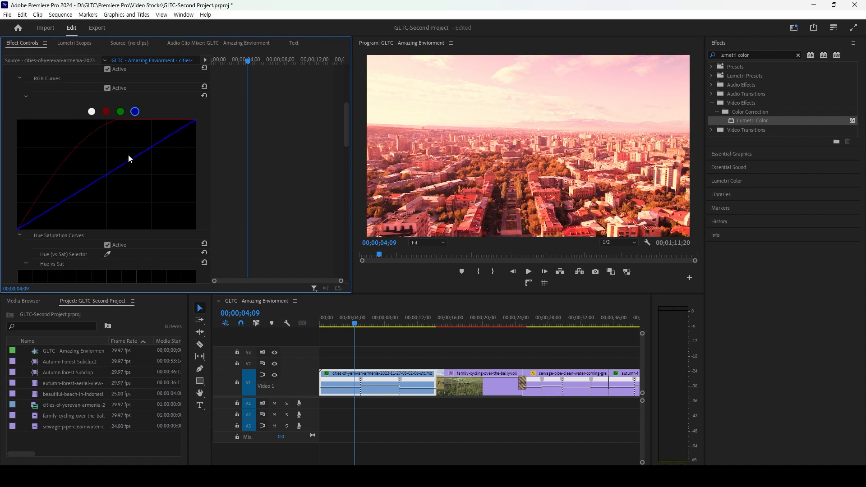
{"action": "left_click_drag", "start_coordinate": [68, 197], "coordinate": [75, 176]}
{"action": "left_click", "coordinate": [106, 112]}
{"action": "left_click", "coordinate": [58, 166]}
{"action": "left_click", "coordinate": [92, 155]}
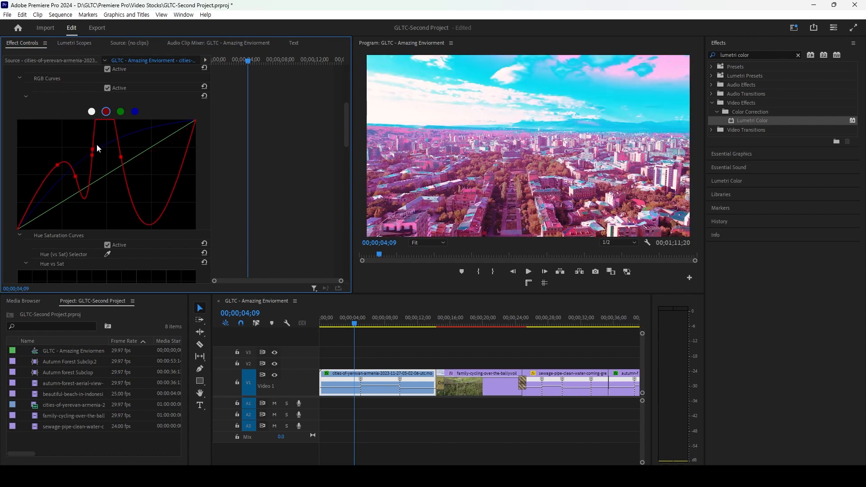
Step: Undo all the red and blue channel adjustments in the RGB Curves
{"action": "key", "text": "ctrl+z"}
{"action": "key", "text": "ctrl+z"}
{"action": "key", "text": "ctrl+z"}
{"action": "key", "text": "ctrl+z"}
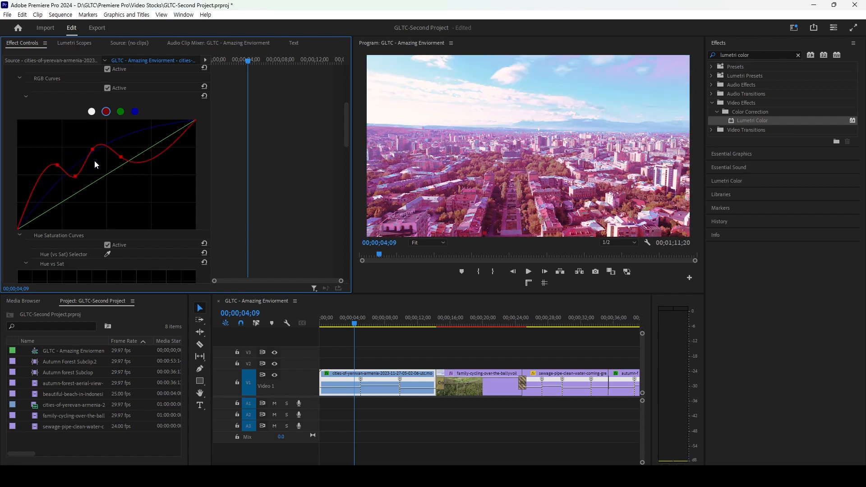
{"action": "key", "text": "ctrl+z"}
{"action": "key", "text": "ctrl+z"}
{"action": "key", "text": "ctrl+z"}
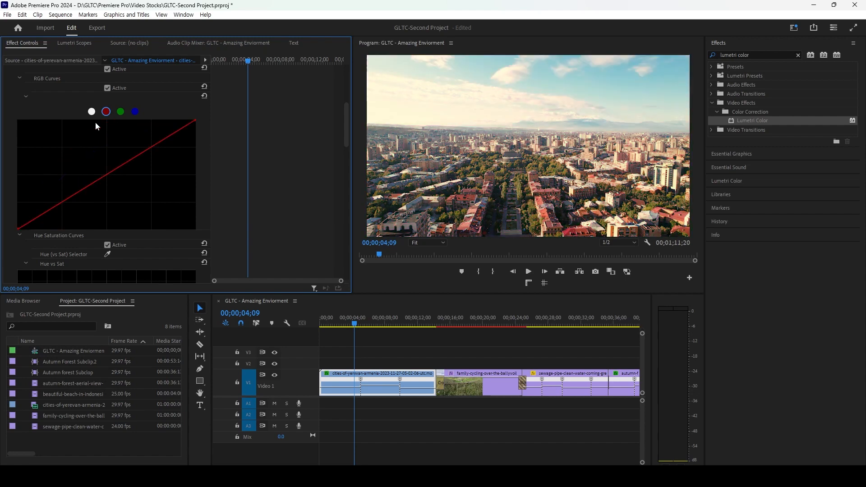
Step: Try bending the white master curve and the green channel curve, undoing each adjustment
{"action": "left_click", "coordinate": [92, 112]}
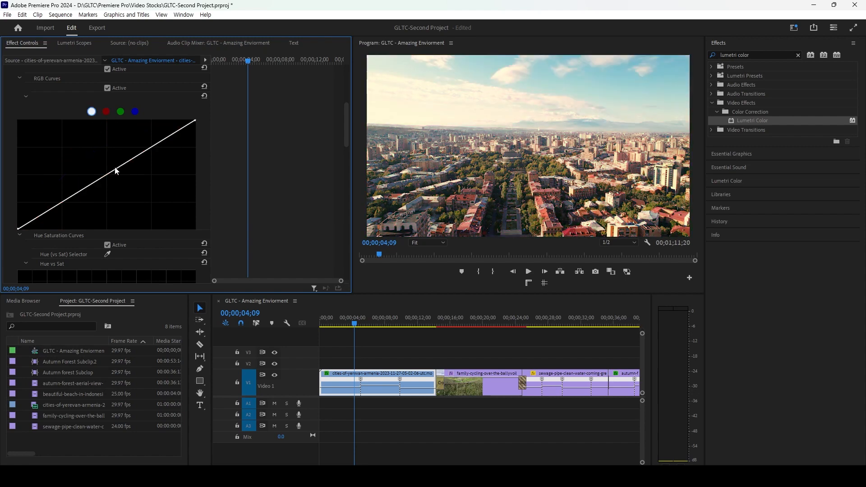
{"action": "left_click_drag", "start_coordinate": [120, 166], "coordinate": [125, 186]}
{"action": "key", "text": "ctrl+z"}
{"action": "left_click", "coordinate": [121, 112]}
{"action": "left_click_drag", "start_coordinate": [129, 162], "coordinate": [108, 179]}
{"action": "key", "text": "ctrl+z"}
{"action": "key", "text": "ctrl+z"}
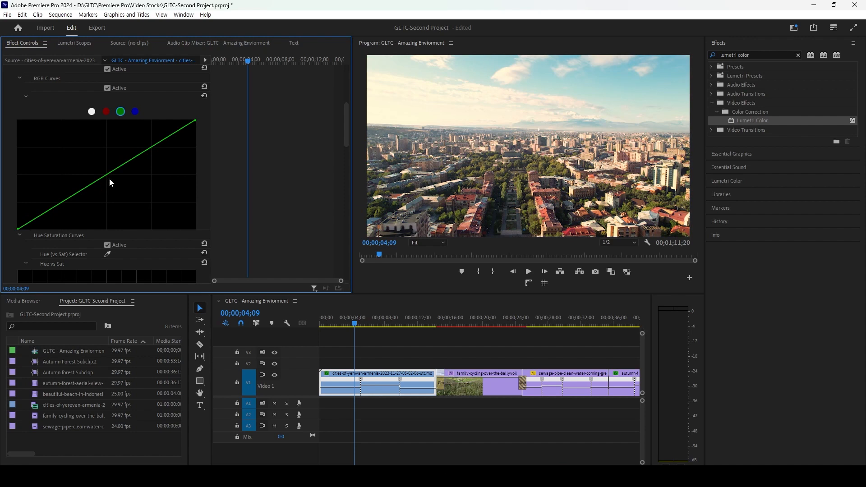
Step: Collapse the Curves section of Lumetri Color and expand Color Wheels & Match
{"action": "scroll", "coordinate": [70, 200], "scroll_direction": "up", "scroll_amount": 2}
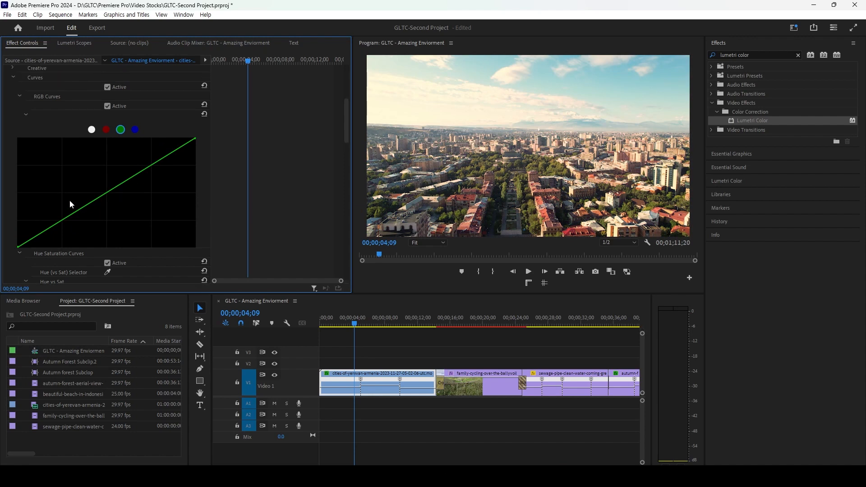
{"action": "scroll", "coordinate": [53, 114], "scroll_direction": "up", "scroll_amount": 2}
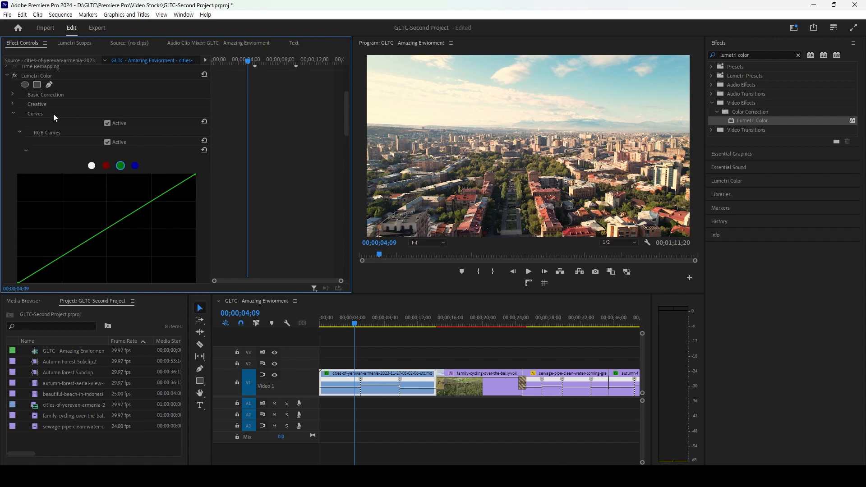
{"action": "left_click", "coordinate": [14, 112]}
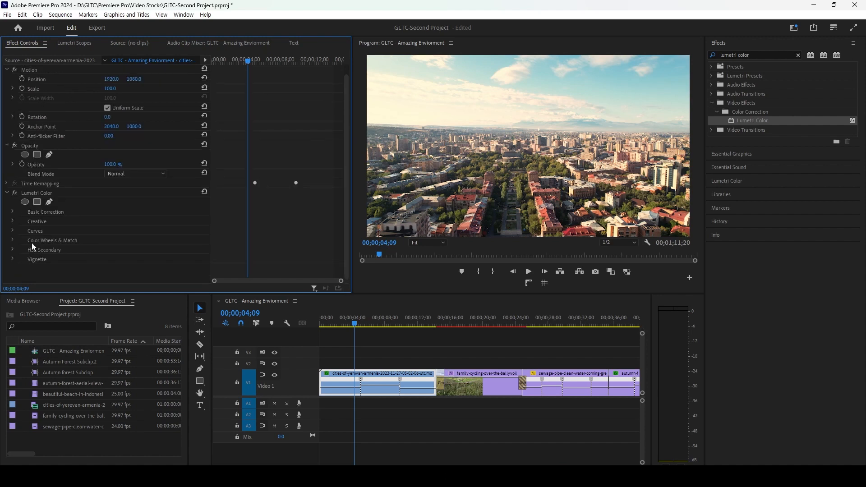
{"action": "left_click", "coordinate": [12, 239]}
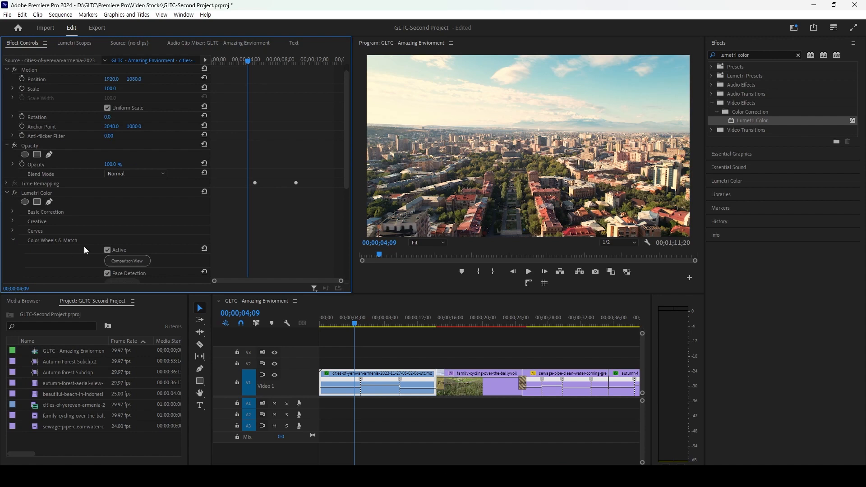
Step: Darken the Shadows, brighten the Midtones slightly toward yellow-green, and shift the Highlights toward blue-purple while lowering their level
{"action": "scroll", "coordinate": [90, 246], "scroll_direction": "down", "scroll_amount": 5}
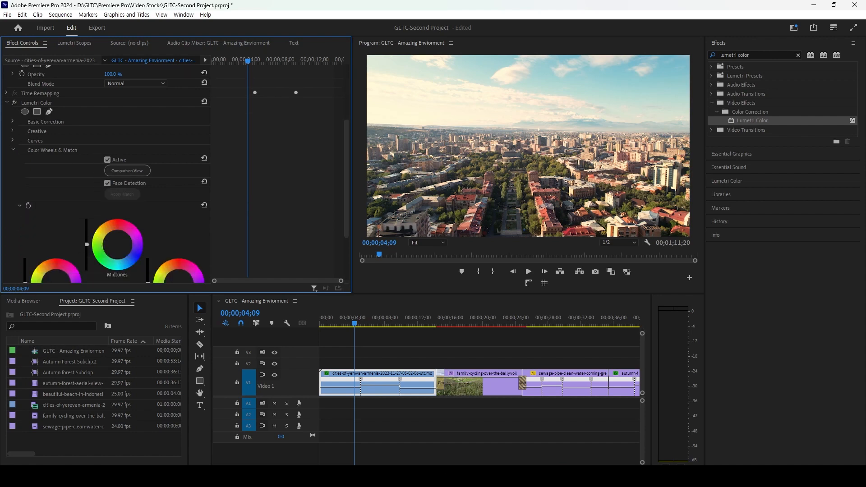
{"action": "scroll", "coordinate": [118, 226], "scroll_direction": "down", "scroll_amount": 3}
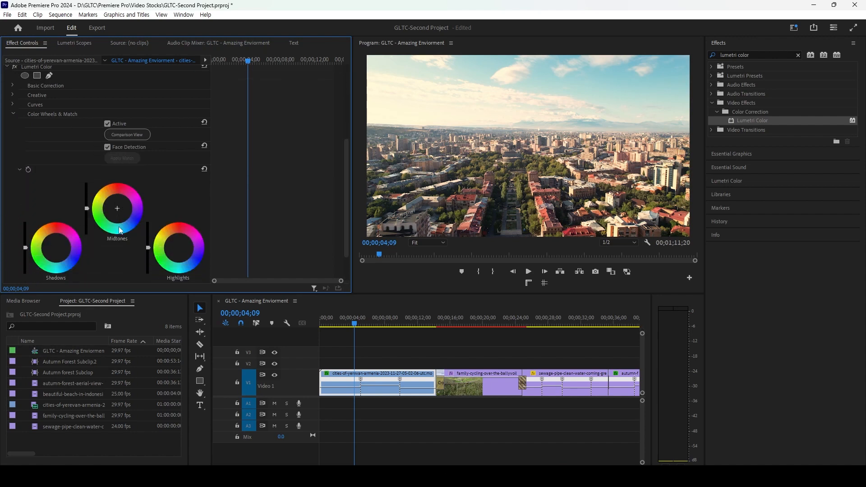
{"action": "scroll", "coordinate": [119, 227], "scroll_direction": "down", "scroll_amount": 1}
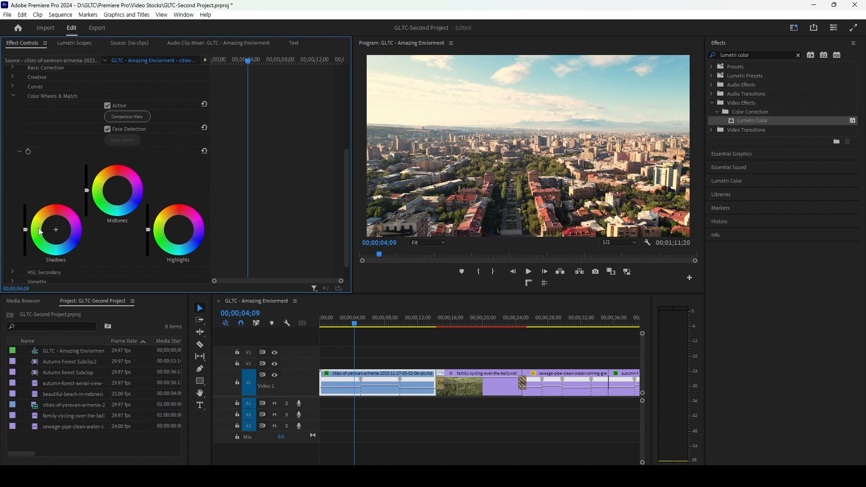
{"action": "left_click_drag", "start_coordinate": [58, 227], "coordinate": [25, 237]}
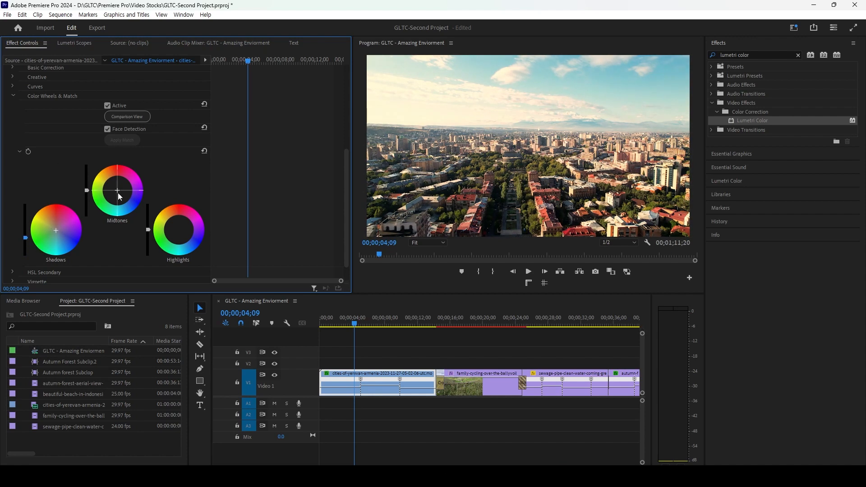
{"action": "left_click_drag", "start_coordinate": [117, 191], "coordinate": [87, 186]}
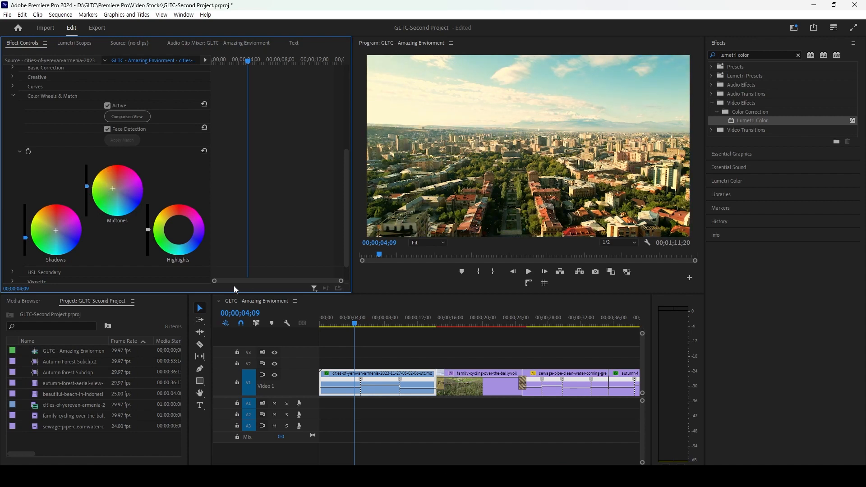
{"action": "left_click_drag", "start_coordinate": [181, 224], "coordinate": [149, 234]}
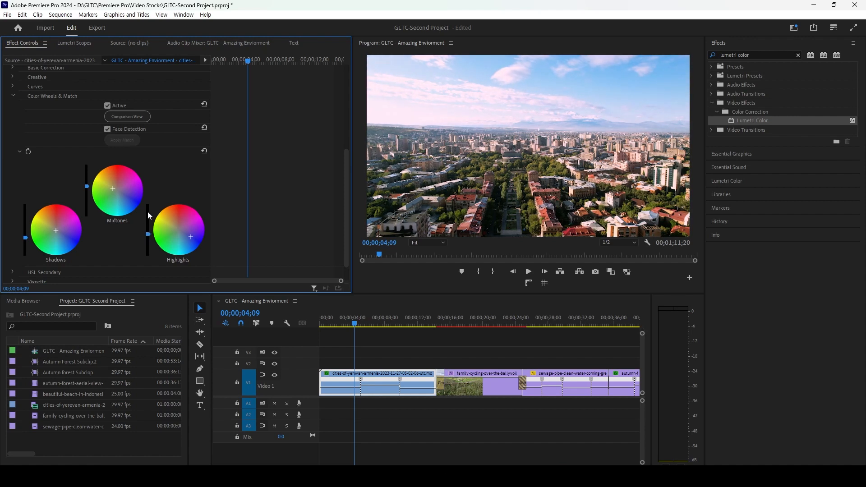
Step: Collapse Color Wheels & Match and expand the Vignette section
{"action": "scroll", "coordinate": [72, 198], "scroll_direction": "down", "scroll_amount": 1}
{"action": "scroll", "coordinate": [58, 166], "scroll_direction": "up", "scroll_amount": 2}
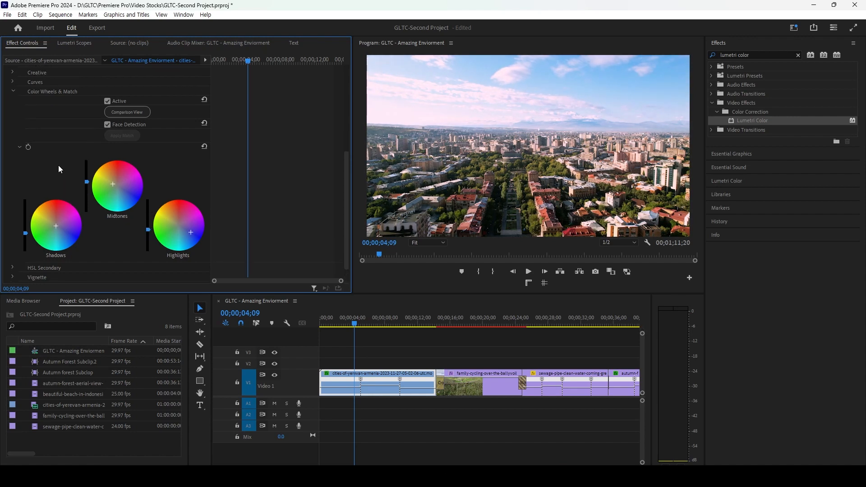
{"action": "scroll", "coordinate": [59, 165], "scroll_direction": "down", "scroll_amount": 2}
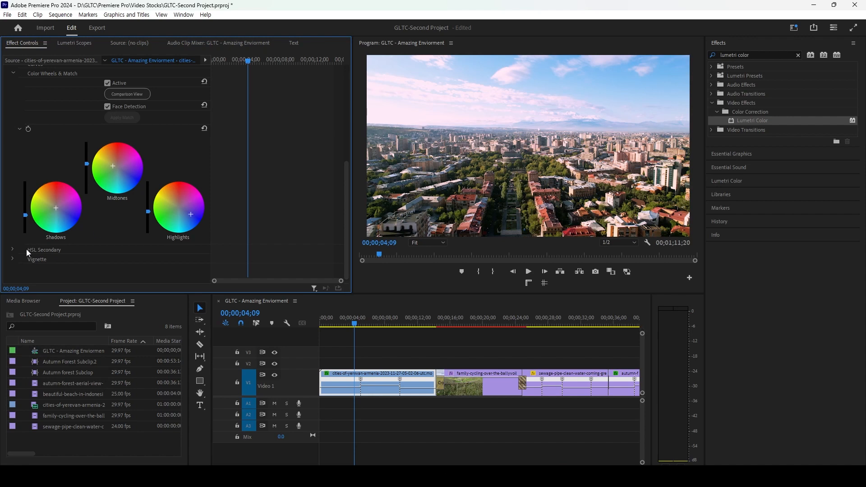
{"action": "scroll", "coordinate": [26, 137], "scroll_direction": "up", "scroll_amount": 2}
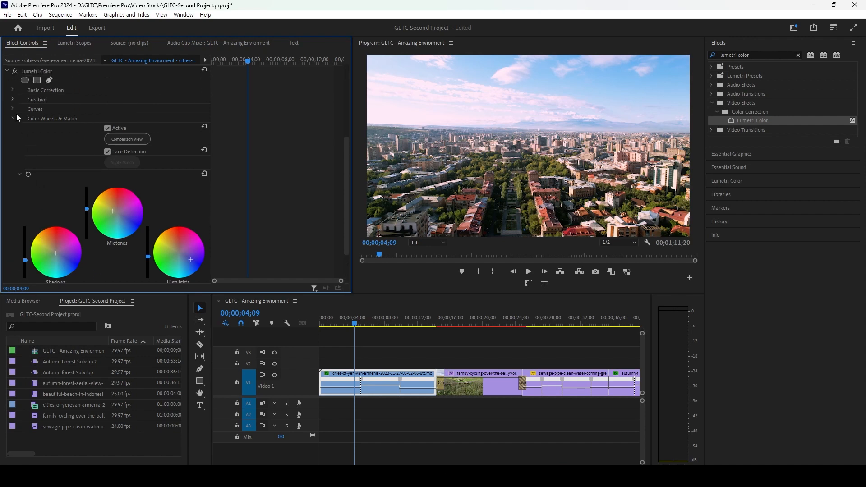
{"action": "left_click", "coordinate": [14, 119]}
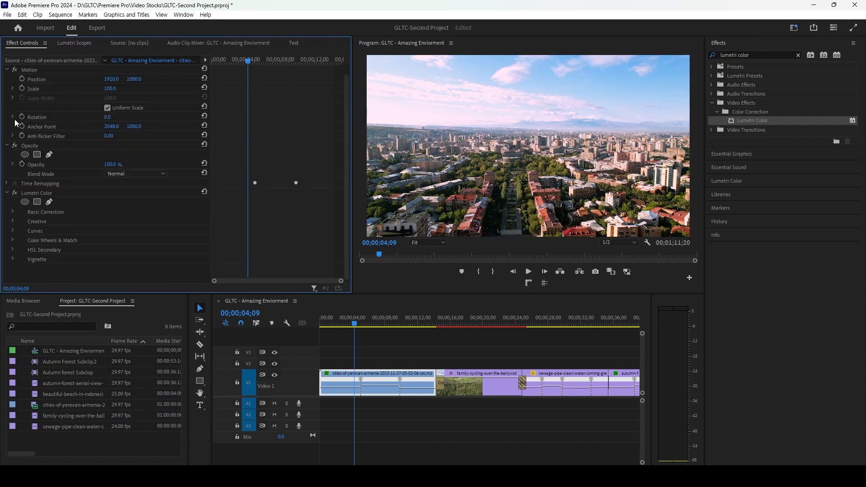
{"action": "left_click", "coordinate": [11, 258]}
{"action": "scroll", "coordinate": [59, 212], "scroll_direction": "down", "scroll_amount": 2}
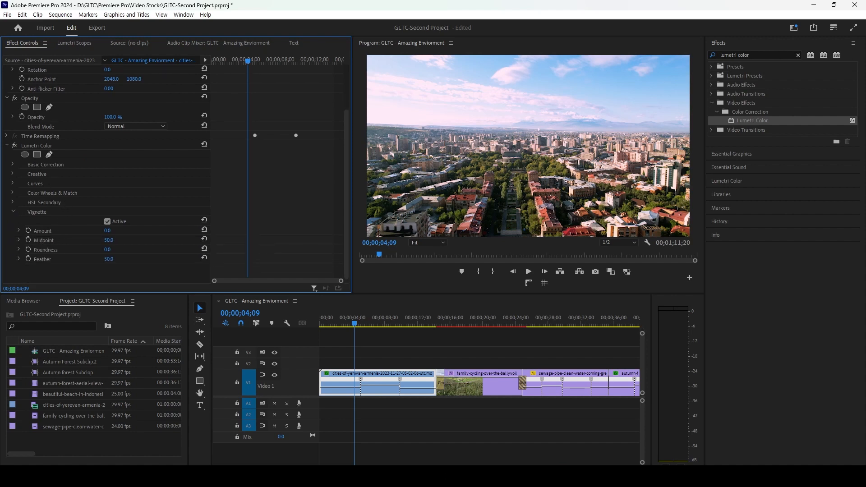
Step: Expand the Vignette Amount and Midpoint sliders, setting Amount to 3.0 and Midpoint to 22.8
{"action": "left_click", "coordinate": [18, 230]}
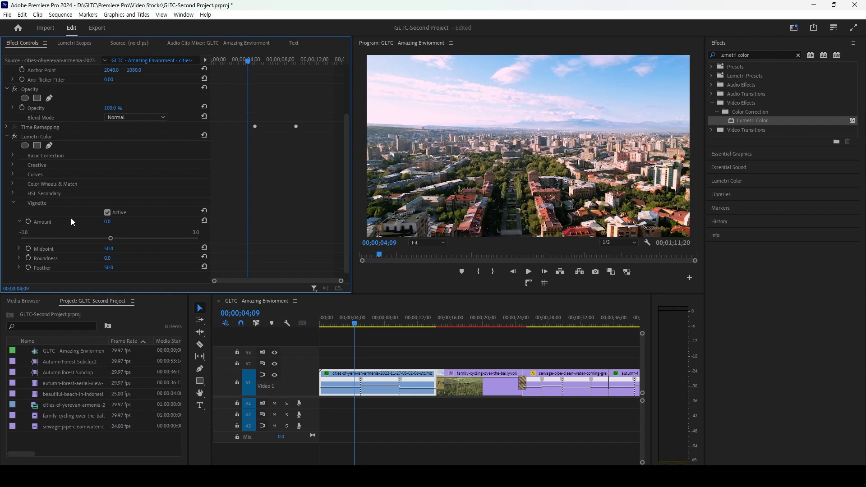
{"action": "mouse_move", "coordinate": [108, 222]}
{"action": "left_mouse_down"}
{"action": "mouse_move", "coordinate": [131, 222]}
{"action": "mouse_move", "coordinate": [110, 222]}
{"action": "left_mouse_up"}
{"action": "left_click", "coordinate": [19, 248]}
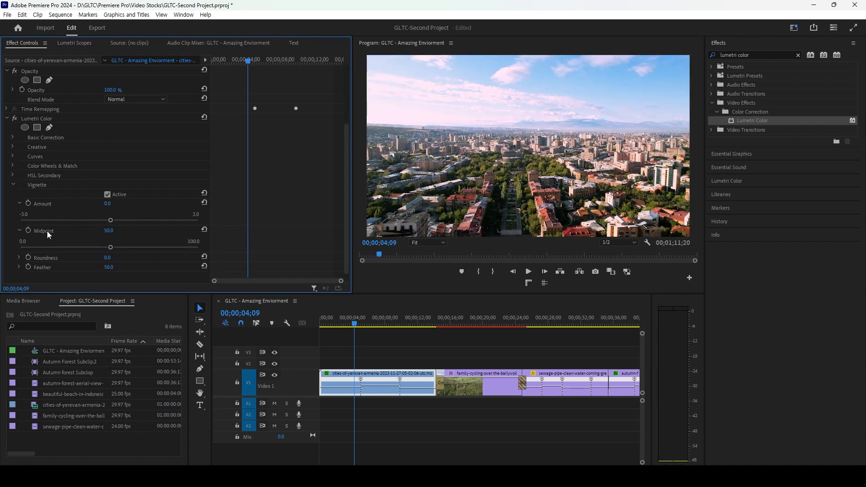
{"action": "left_click_drag", "start_coordinate": [114, 249], "coordinate": [211, 215]}
{"action": "left_click_drag", "start_coordinate": [119, 247], "coordinate": [64, 245]}
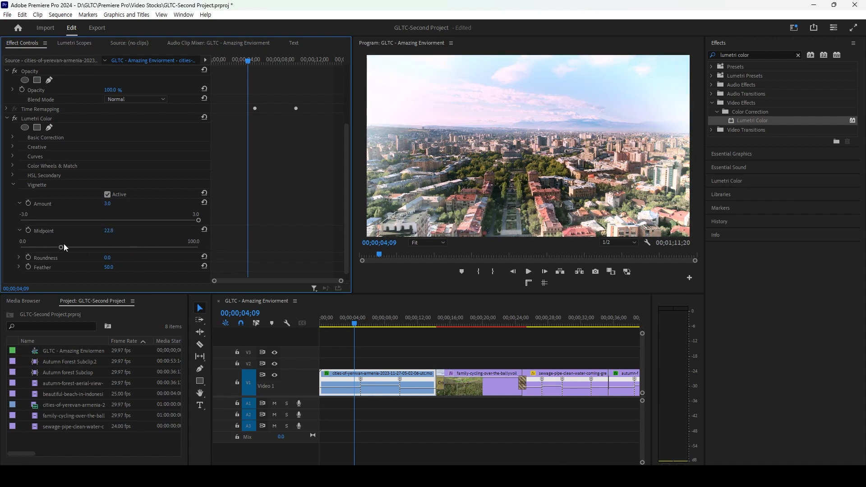
Step: Expand the Vignette Roundness and Feather sliders, setting Roundness to -1.0 and Feather to 57.0
{"action": "left_click", "coordinate": [17, 257]}
{"action": "scroll", "coordinate": [117, 252], "scroll_direction": "down", "scroll_amount": 2}
{"action": "left_click_drag", "start_coordinate": [110, 248], "coordinate": [20, 276]}
{"action": "left_click", "coordinate": [18, 259]}
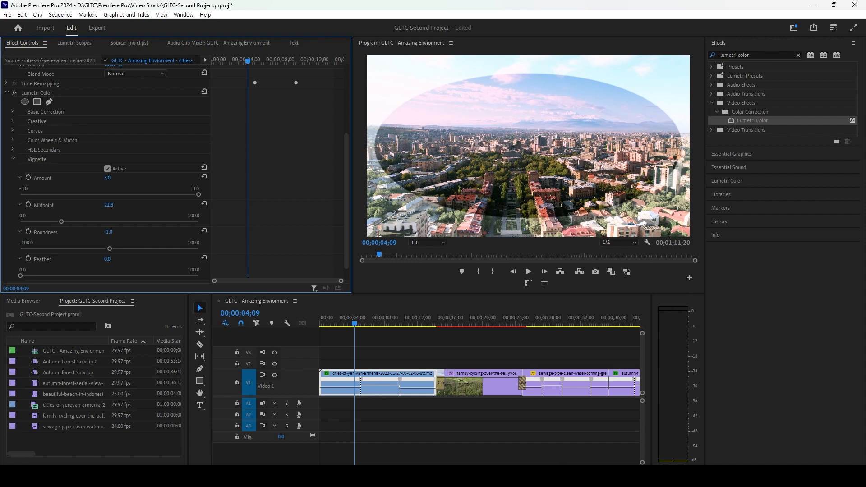
{"action": "left_click_drag", "start_coordinate": [21, 276], "coordinate": [123, 275]}
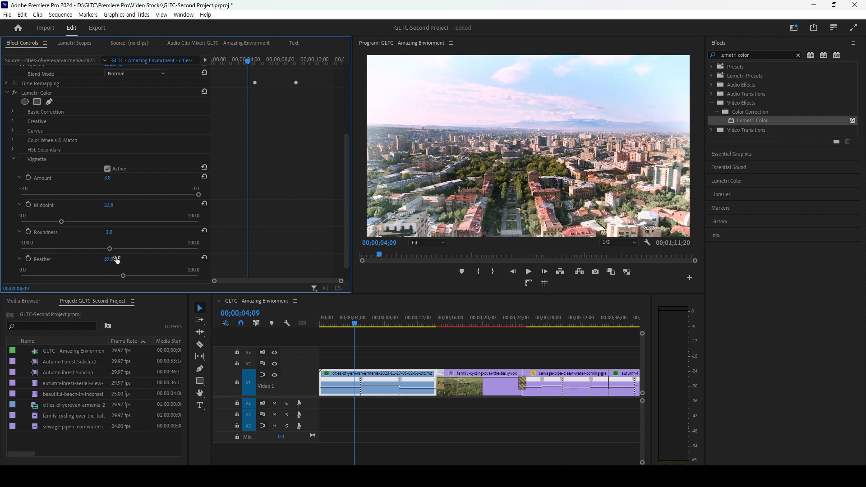
{"action": "scroll", "coordinate": [131, 240], "scroll_direction": "down", "scroll_amount": 1}
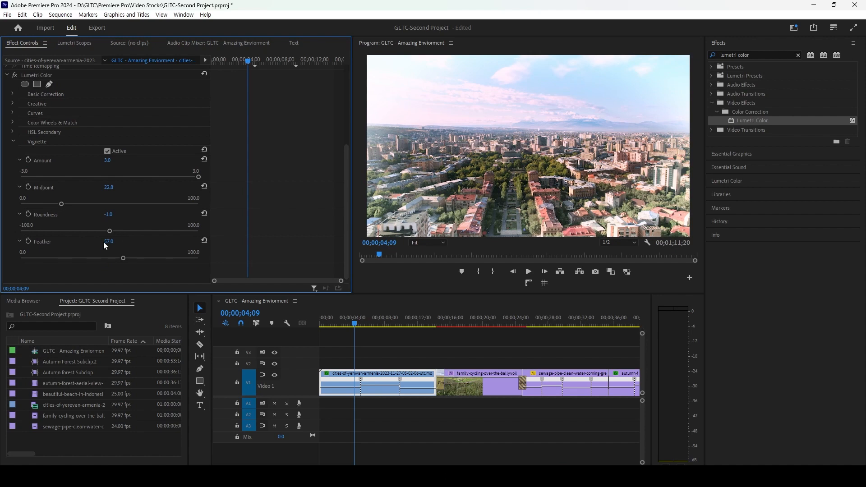
Step: Try a Vignette with Amount 0.7, Midpoint 46.1, Roundness 48.4 and Feather 0.0
{"action": "left_click_drag", "start_coordinate": [61, 204], "coordinate": [184, 206]}
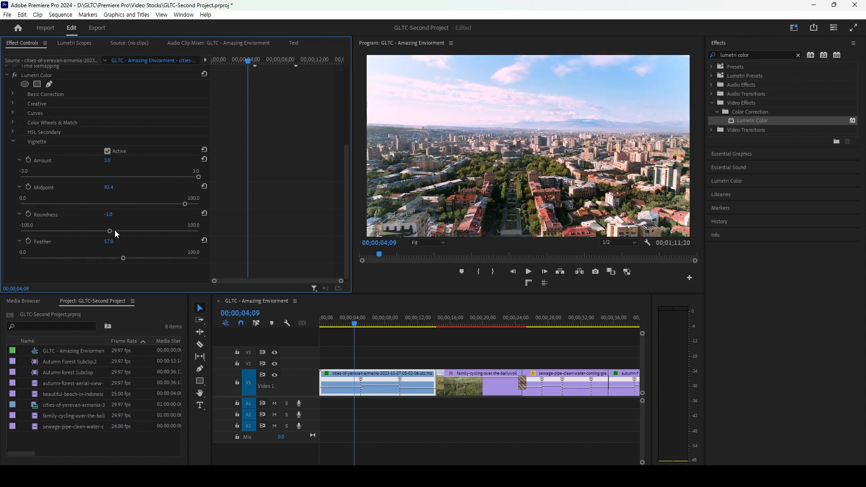
{"action": "left_click_drag", "start_coordinate": [111, 231], "coordinate": [42, 231]}
{"action": "left_click_drag", "start_coordinate": [121, 204], "coordinate": [150, 231]}
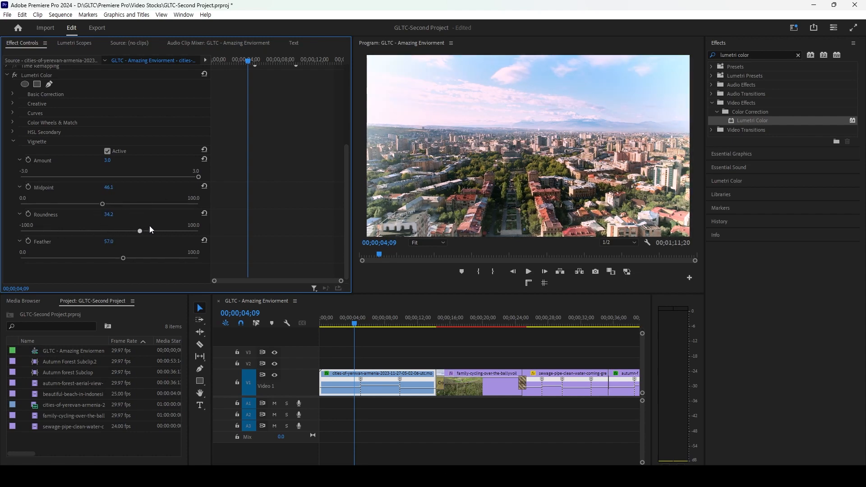
{"action": "left_click", "coordinate": [130, 177]}
{"action": "left_click_drag", "start_coordinate": [123, 258], "coordinate": [20, 258]}
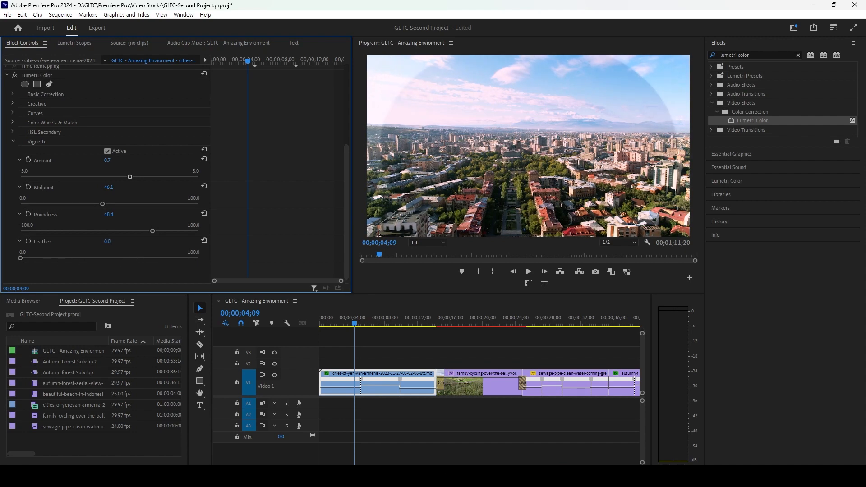
Step: Make a hard-edged dark circular vignette with Amount -2.1, Midpoint 0.0, Roundness 91.4 and Feather 0.0
{"action": "left_click_drag", "start_coordinate": [125, 179], "coordinate": [49, 179]}
{"action": "left_click_drag", "start_coordinate": [103, 204], "coordinate": [21, 204]}
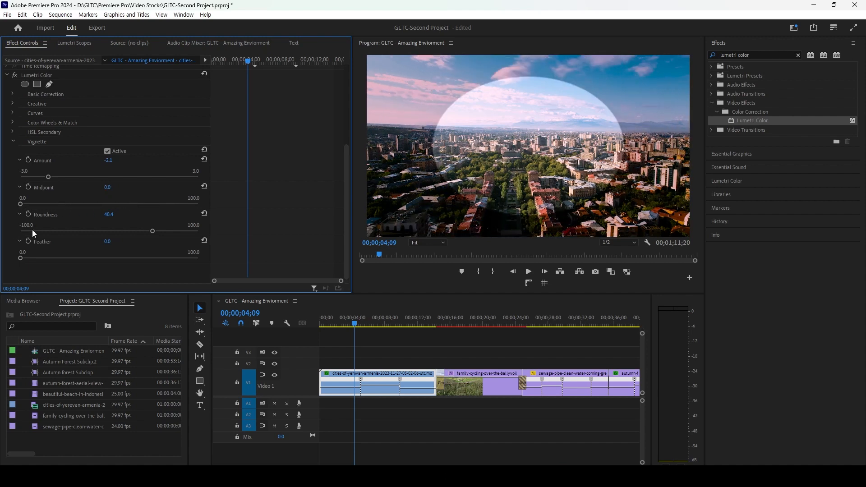
{"action": "left_click_drag", "start_coordinate": [141, 230], "coordinate": [191, 231]}
{"action": "left_click_drag", "start_coordinate": [20, 258], "coordinate": [187, 252]}
{"action": "left_click_drag", "start_coordinate": [276, 257], "coordinate": [7, 269]}
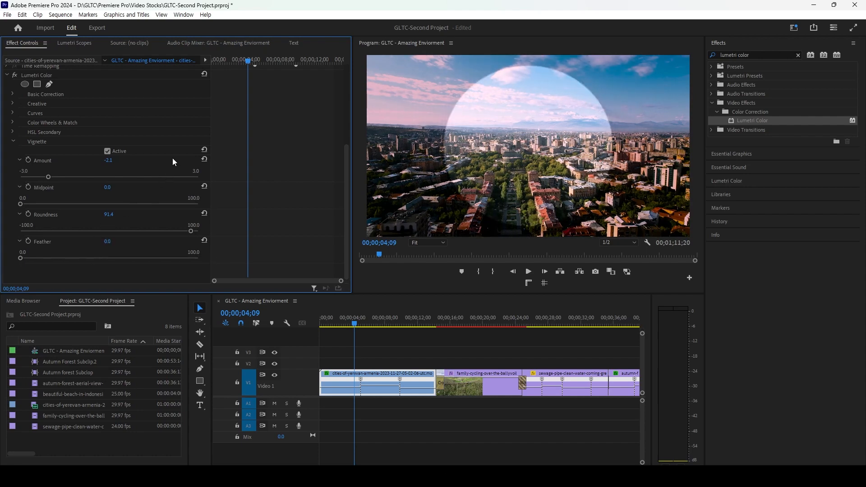
Step: Soften and lighten the vignette with Amount 1.1, Midpoint 26.8 and Feather 19.5
{"action": "left_click_drag", "start_coordinate": [48, 177], "coordinate": [129, 177]}
{"action": "left_click_drag", "start_coordinate": [20, 259], "coordinate": [55, 258]}
{"action": "left_click_drag", "start_coordinate": [23, 204], "coordinate": [67, 204]}
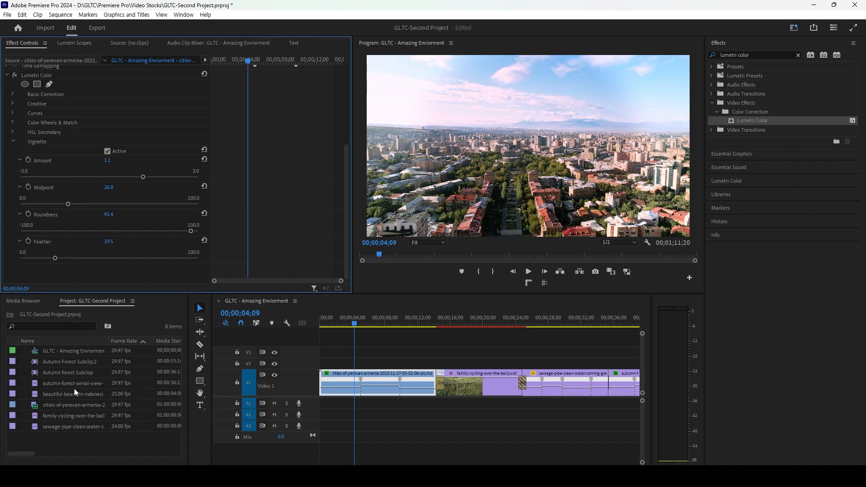
Step: Collapse the Lumetri Color effect on the cities-of-yerevan clip and rename it "Color Content"
{"action": "scroll", "coordinate": [213, 154], "scroll_direction": "up", "scroll_amount": 5}
{"action": "left_click", "coordinate": [7, 203]}
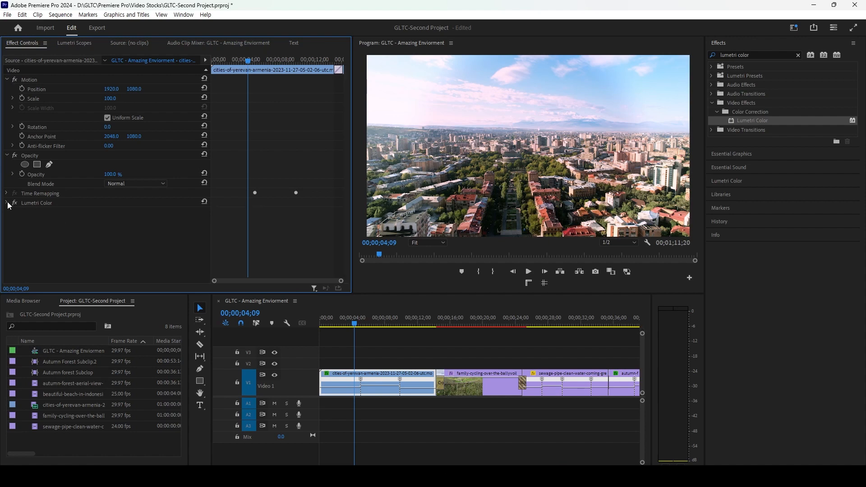
{"action": "right_click", "coordinate": [29, 204]}
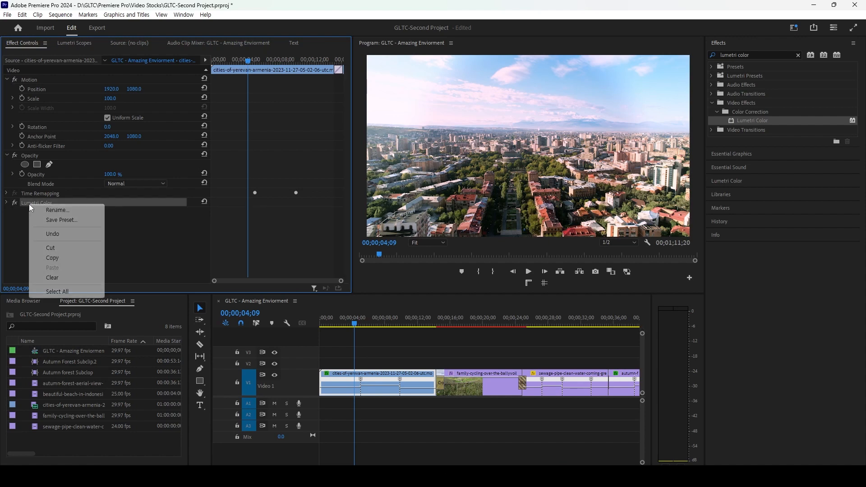
{"action": "left_click", "coordinate": [54, 211]}
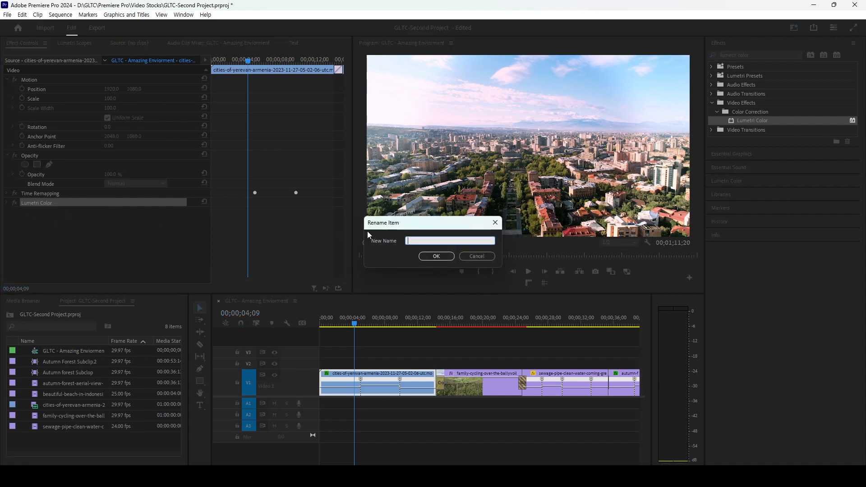
{"action": "type", "text": "Color Content"}
{"action": "key", "text": "Return"}
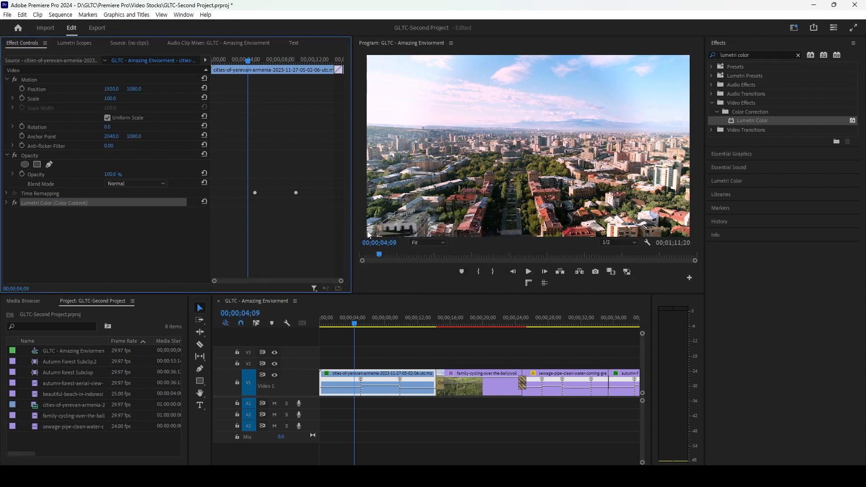
Step: Start saving the renamed Lumetri Color effect as a preset and name it "Lumetri Color Preset for GLTC"
{"action": "right_click", "coordinate": [65, 206]}
{"action": "left_click", "coordinate": [100, 222]}
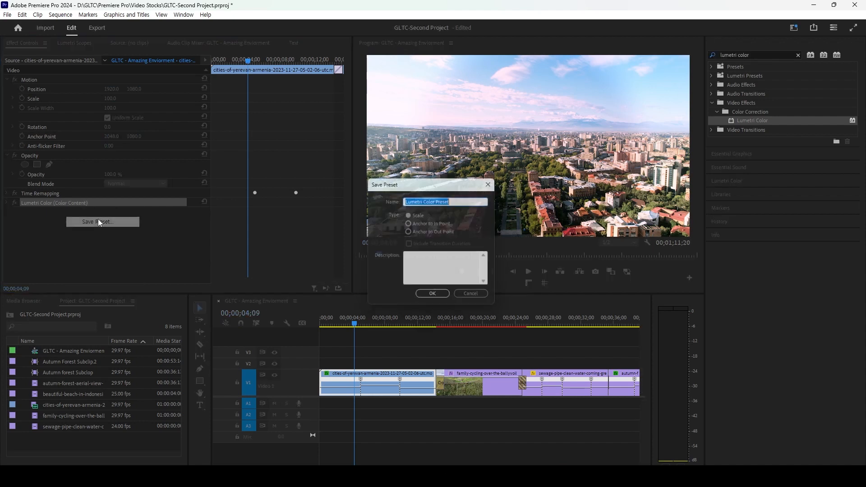
{"action": "left_click", "coordinate": [456, 200]}
{"action": "left_click_drag", "start_coordinate": [456, 200], "coordinate": [438, 200]}
{"action": "left_click", "coordinate": [457, 201]}
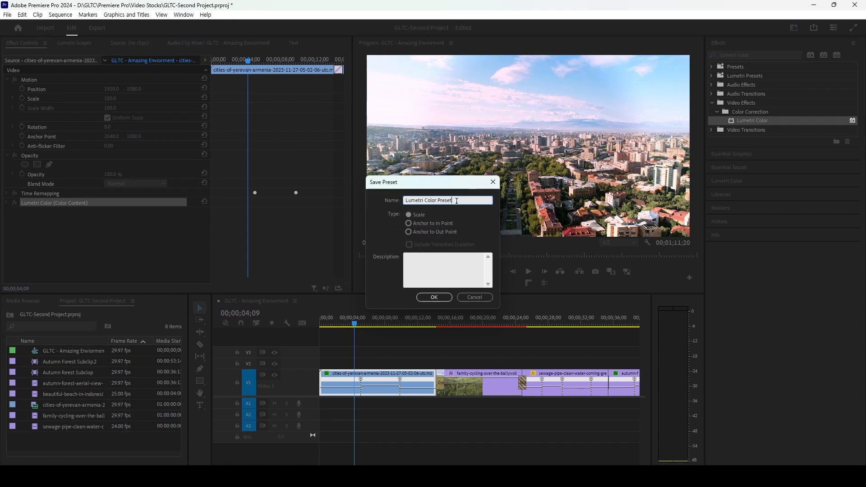
{"action": "type", "text": "for GLTC"}
Step: Add a description saying the preset is for the GLTC tutorial and save the preset
{"action": "left_click", "coordinate": [419, 271]}
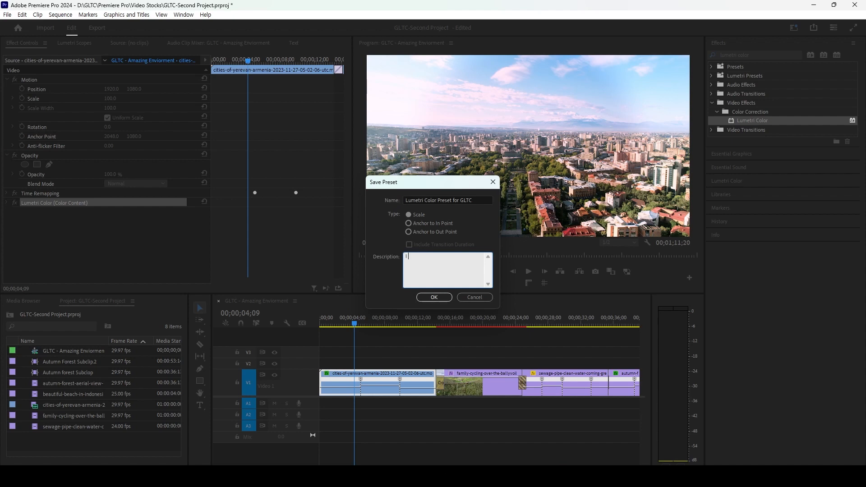
{"action": "type", "text": "I use thi"}
{"action": "key", "text": "BackSpace"}
{"action": "key", "text": "BackSpace"}
{"action": "key", "text": "BackSpace"}
{"action": "key", "text": "BackSpace"}
{"action": "key", "text": "BackSpace"}
{"action": "key", "text": "BackSpace"}
{"action": "type", "text": "mase this for GLTC turotoria"}
{"action": "left_click", "coordinate": [425, 297]}
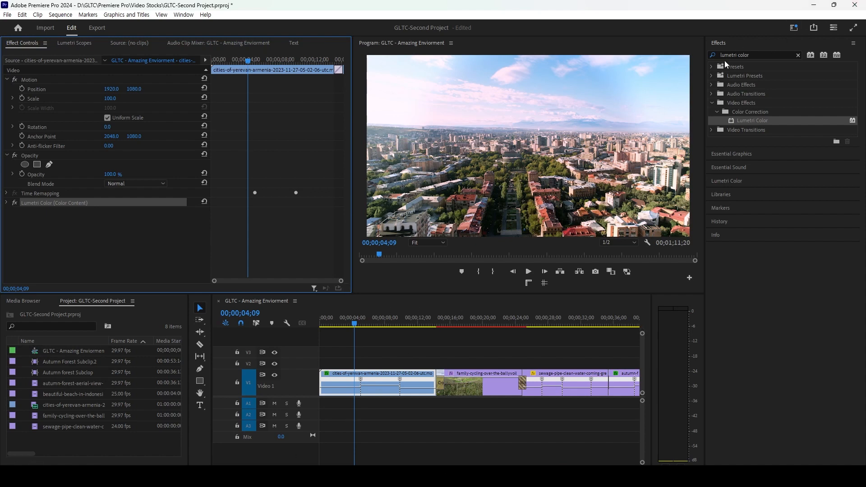
Step: Find Lumetri Color Preset for GLTC among the presets and view its thumbnail in the temporarily maximized Effects panel
{"action": "left_click", "coordinate": [712, 67]}
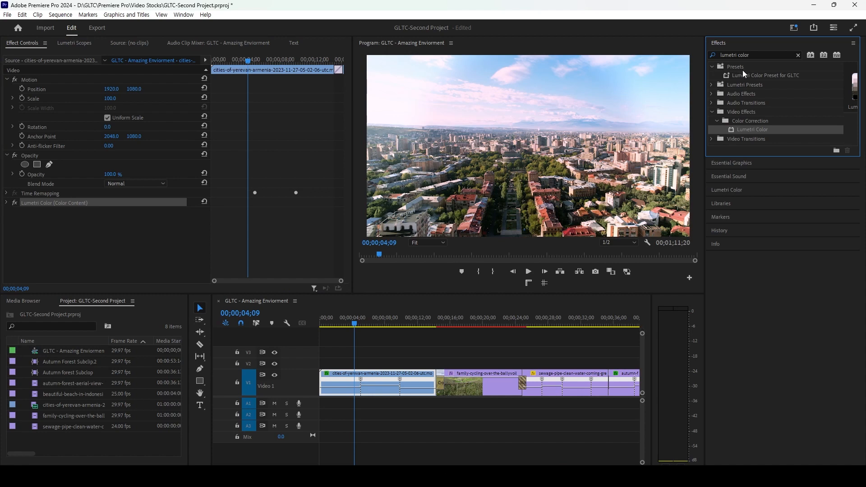
{"action": "left_click", "coordinate": [762, 75]}
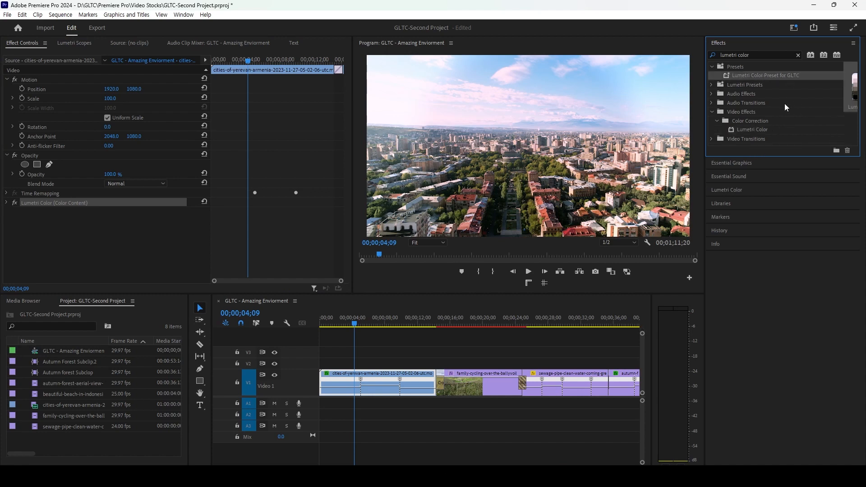
{"action": "left_click", "coordinate": [800, 43]}
{"action": "left_click", "coordinate": [798, 45]}
{"action": "key", "text": "grave"}
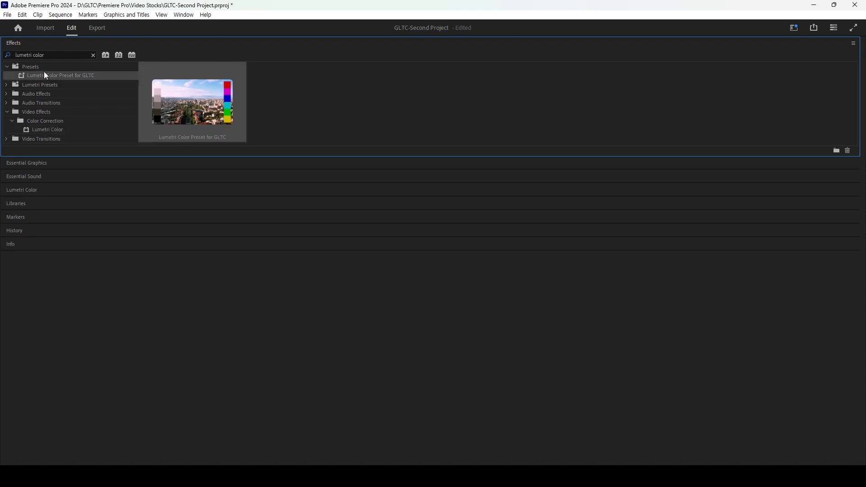
{"action": "key", "text": "grave"}
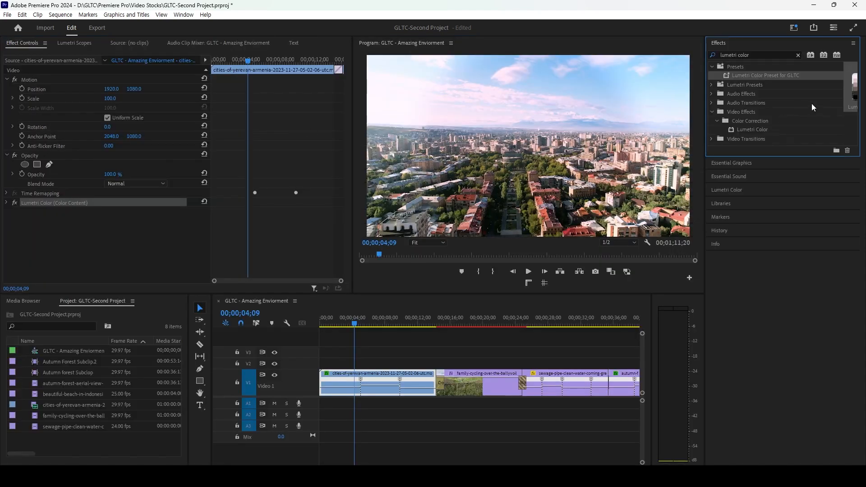
Step: Apply Lumetri Color Preset for GLTC to the sewage-pipe clip
{"action": "left_click_drag", "start_coordinate": [465, 316], "coordinate": [481, 318]}
{"action": "left_click", "coordinate": [539, 317]}
{"action": "left_click_drag", "start_coordinate": [854, 94], "coordinate": [557, 375]}
{"action": "key", "text": "ctrl+z"}
{"action": "left_click_drag", "start_coordinate": [854, 94], "coordinate": [542, 379]}
Step: Apply Lumetri Color Preset for GLTC to the autumn-forest clip and try it on the beautiful-beach clip
{"action": "key", "text": "minus"}
{"action": "key", "text": "minus"}
{"action": "key", "text": "minus"}
{"action": "key", "text": "minus"}
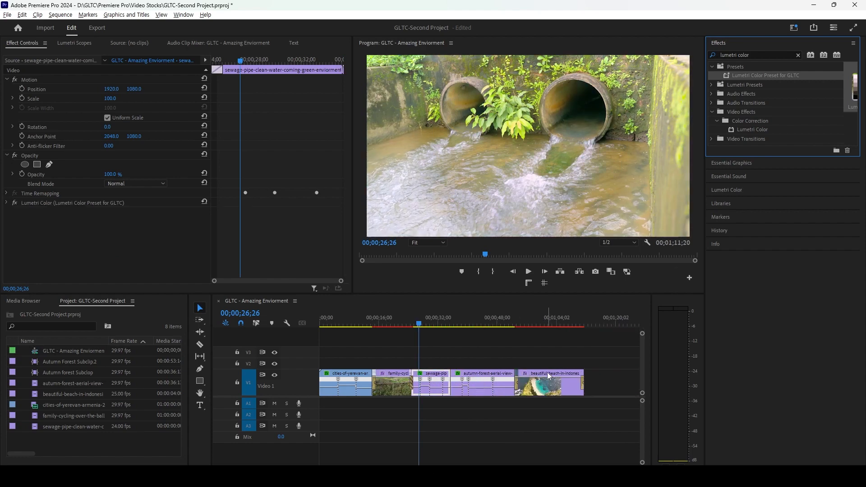
{"action": "left_click_drag", "start_coordinate": [378, 316], "coordinate": [413, 312]}
{"action": "left_click_drag", "start_coordinate": [856, 81], "coordinate": [403, 384]}
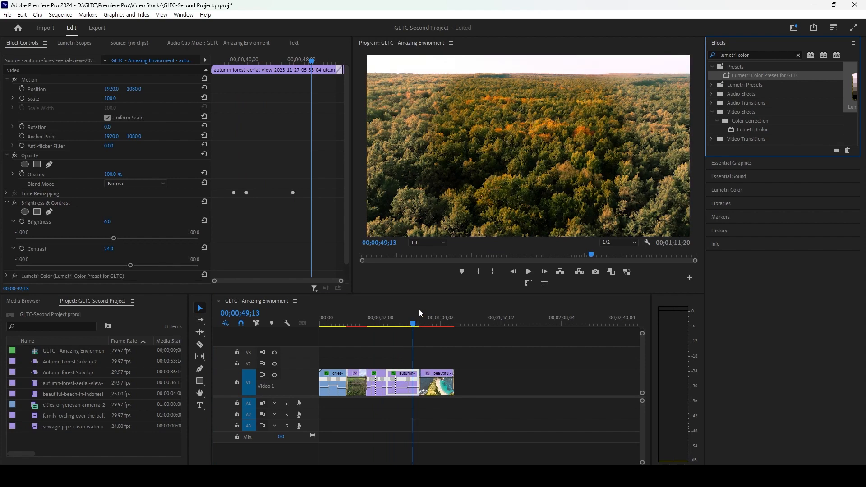
{"action": "left_click", "coordinate": [437, 315]}
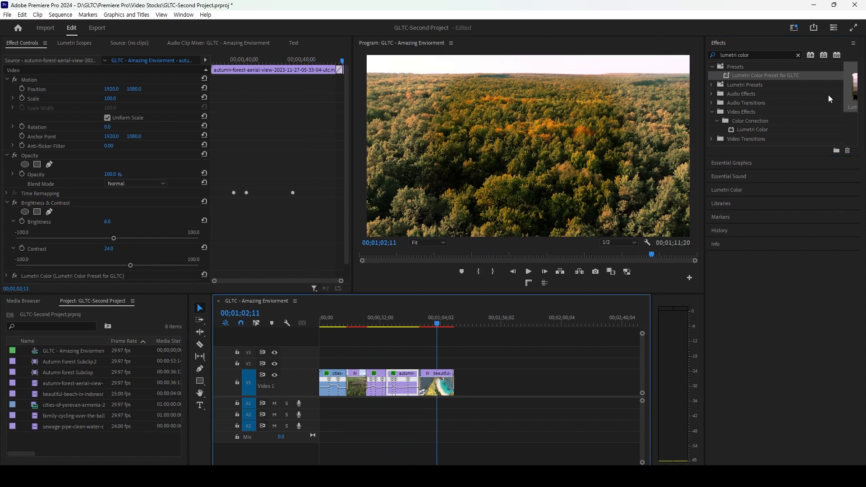
{"action": "left_click_drag", "start_coordinate": [854, 82], "coordinate": [444, 378]}
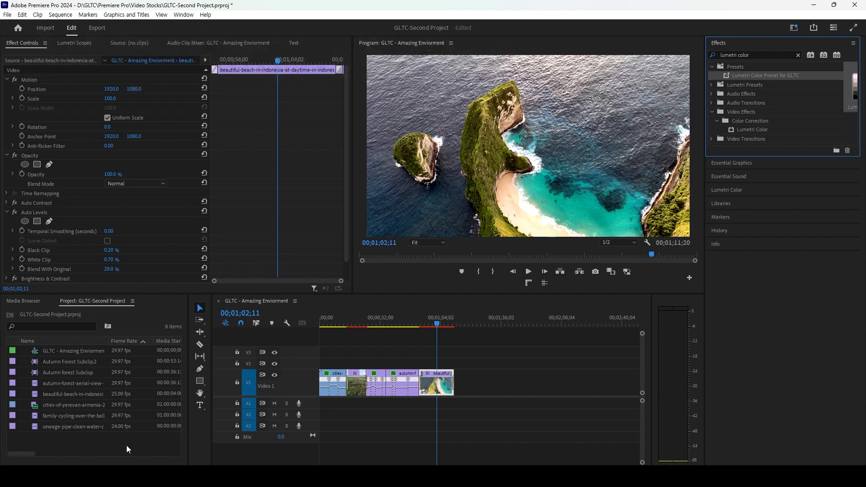
Step: Create a 3840 x 2160, 29.97 fps adjustment layer and stretch it on V2 across the whole sequence
{"action": "left_click", "coordinate": [158, 440]}
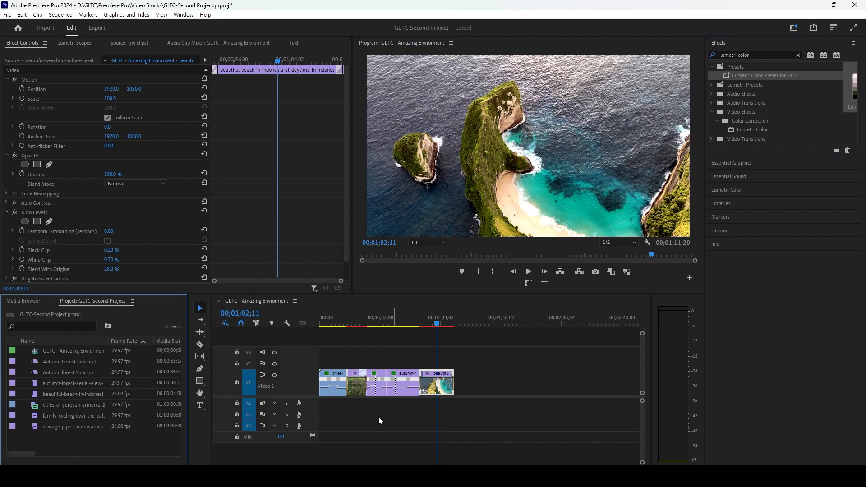
{"action": "left_click", "coordinate": [111, 454]}
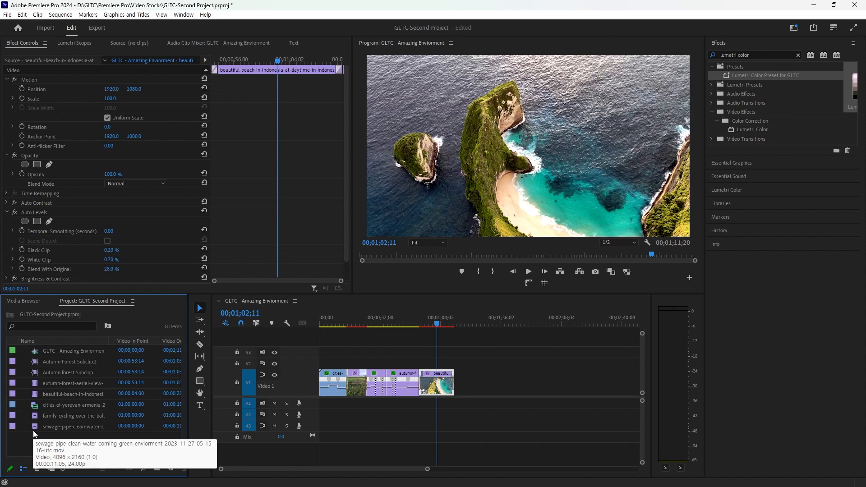
{"action": "left_click", "coordinate": [171, 468]}
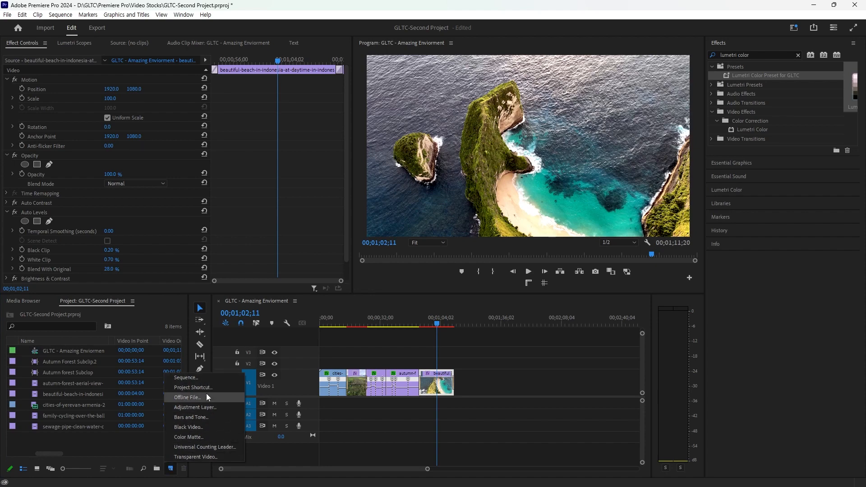
{"action": "left_click", "coordinate": [210, 407]}
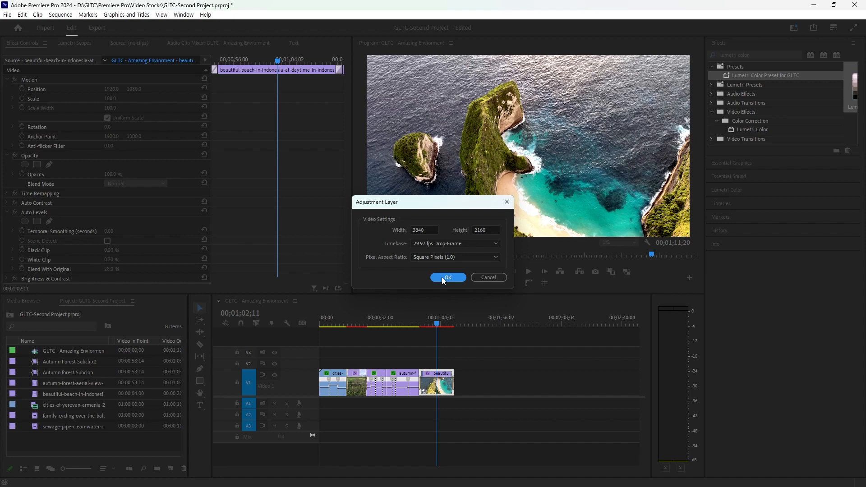
{"action": "left_click", "coordinate": [448, 277]}
{"action": "left_click_drag", "start_coordinate": [68, 351], "coordinate": [300, 363]}
{"action": "left_click_drag", "start_coordinate": [353, 364], "coordinate": [454, 362]}
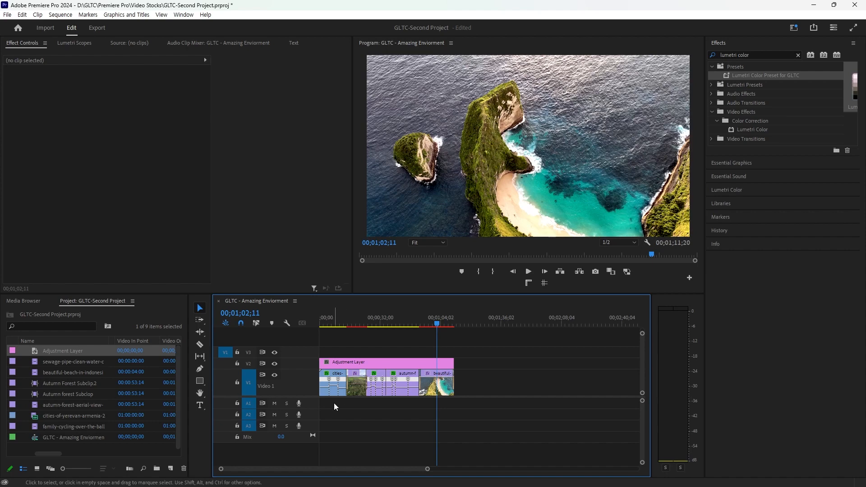
Step: Try removing Brightness & Contrast from the autumn-forest clip and the Lumetri preset from the sewage-pipe clip, and undo both removals
{"action": "left_click", "coordinate": [435, 386]}
{"action": "scroll", "coordinate": [36, 173], "scroll_direction": "down", "scroll_amount": 1}
{"action": "left_click", "coordinate": [42, 192]}
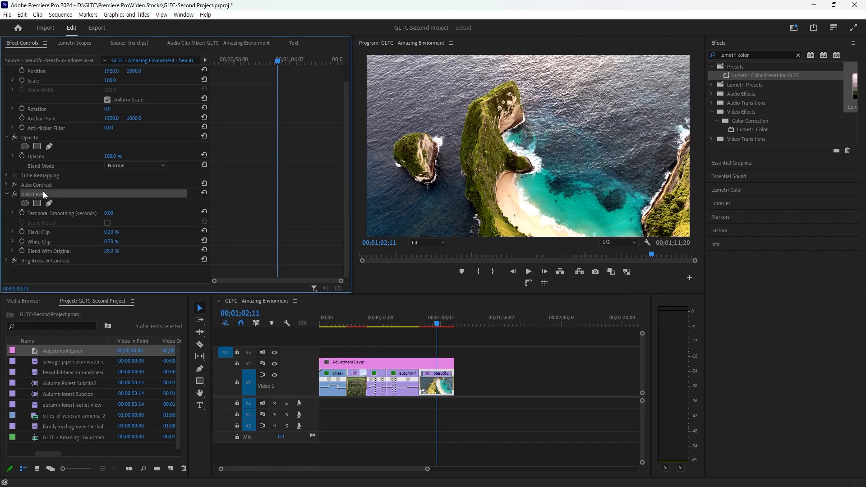
{"action": "left_click", "coordinate": [408, 386]}
{"action": "left_click", "coordinate": [64, 202]}
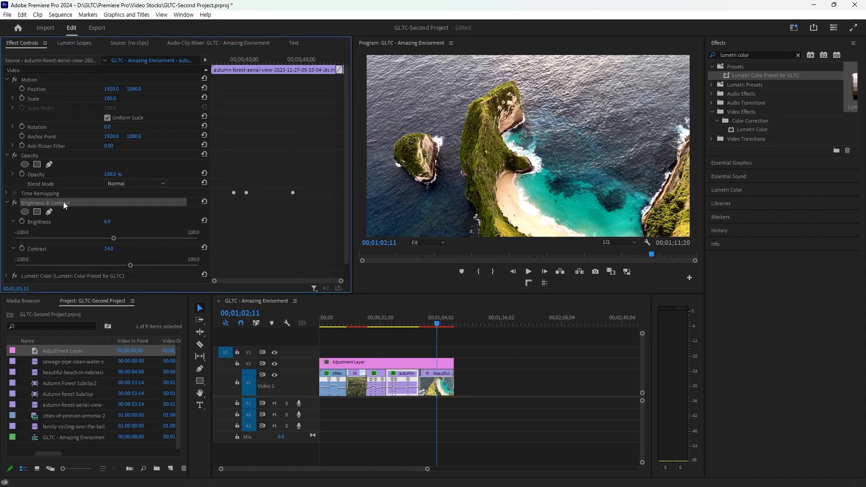
{"action": "key", "text": "Delete"}
{"action": "left_click", "coordinate": [374, 375]}
{"action": "left_click", "coordinate": [123, 203]}
{"action": "key", "text": "Delete"}
{"action": "left_click", "coordinate": [394, 387]}
{"action": "key", "text": "ctrl+z"}
{"action": "key", "text": "ctrl+z"}
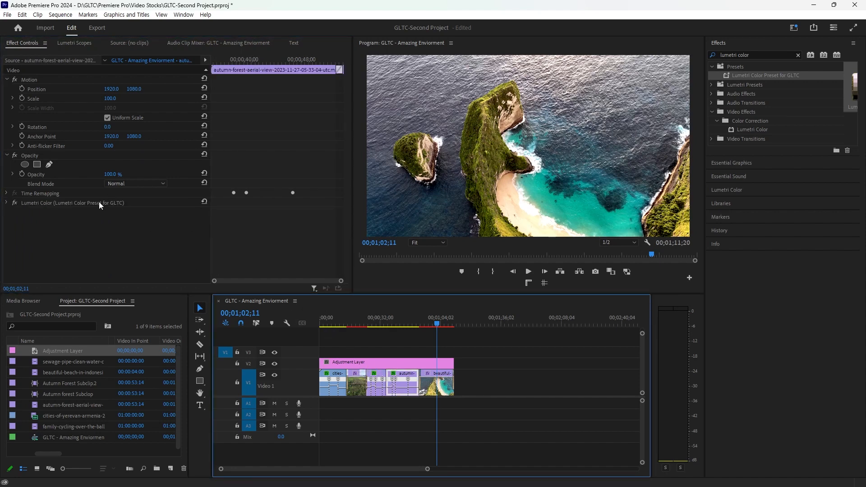
Step: Remove the Lumetri Color preset effect from the autumn-forest and sewage-pipe clips
{"action": "left_click", "coordinate": [95, 203]}
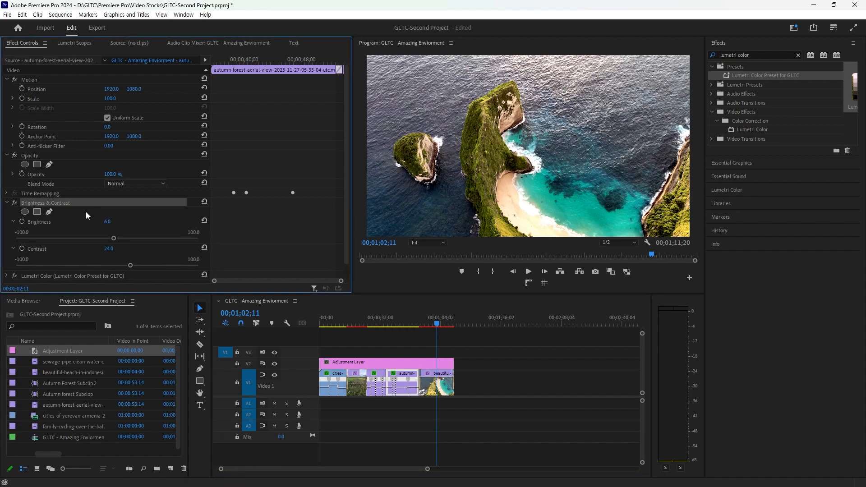
{"action": "scroll", "coordinate": [85, 212], "scroll_direction": "down", "scroll_amount": 1}
{"action": "left_click", "coordinate": [72, 259]}
{"action": "key", "text": "Delete"}
{"action": "left_click", "coordinate": [382, 375]}
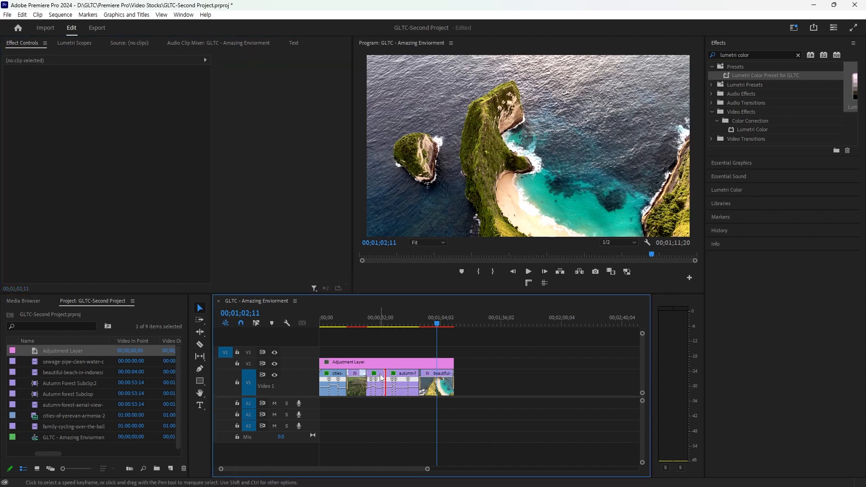
Step: Check the family-cycling clip's effects and remove Lumetri Color (Color Content) from the cities-of-yerevan clip
{"action": "left_click", "coordinate": [349, 384]}
{"action": "left_click", "coordinate": [356, 384]}
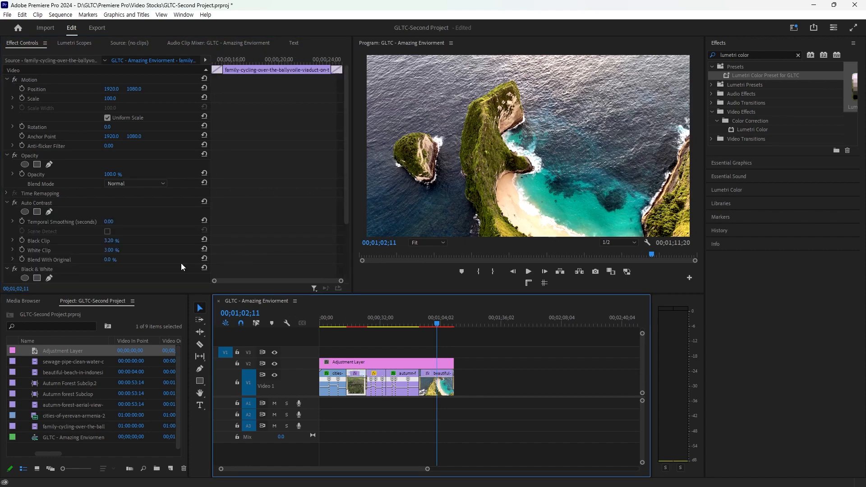
{"action": "left_click", "coordinate": [35, 269]}
{"action": "scroll", "coordinate": [43, 253], "scroll_direction": "down", "scroll_amount": 4}
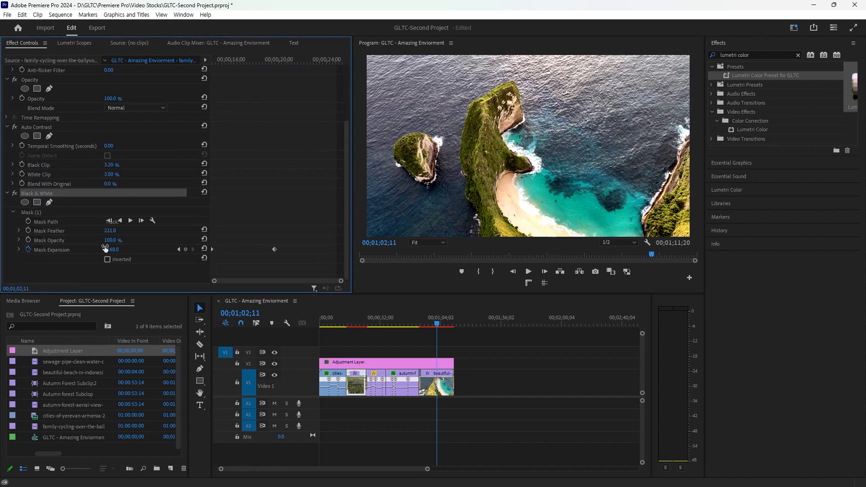
{"action": "left_click", "coordinate": [339, 384]}
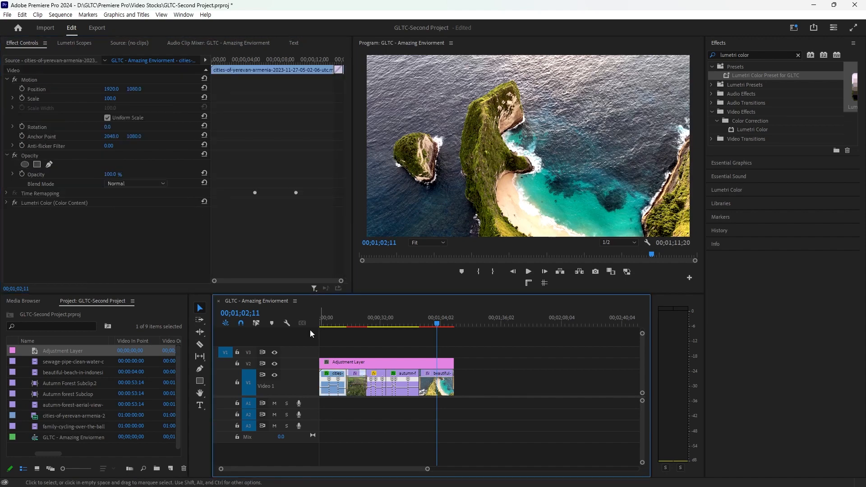
{"action": "left_click", "coordinate": [96, 202]}
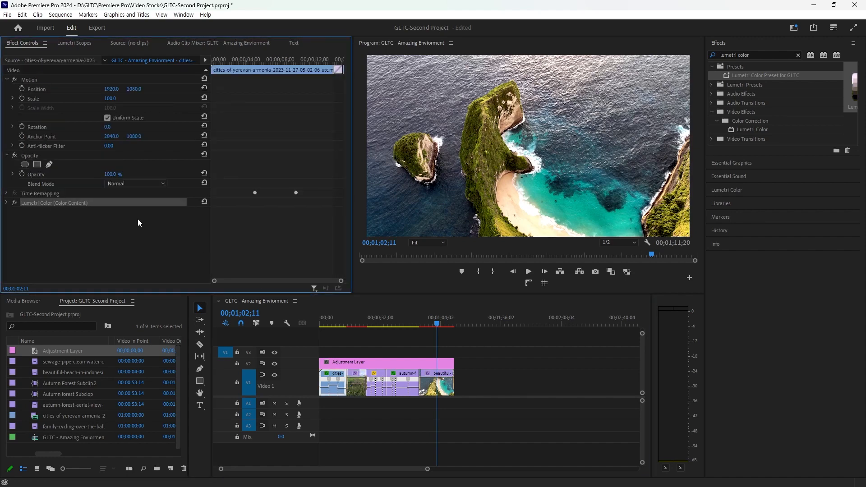
{"action": "key", "text": "Delete"}
Step: Split the adjustment layer at 00;00;14;10 and make its second part start at the sewage-pipe clip
{"action": "left_click", "coordinate": [349, 325]}
{"action": "left_click", "coordinate": [347, 325]}
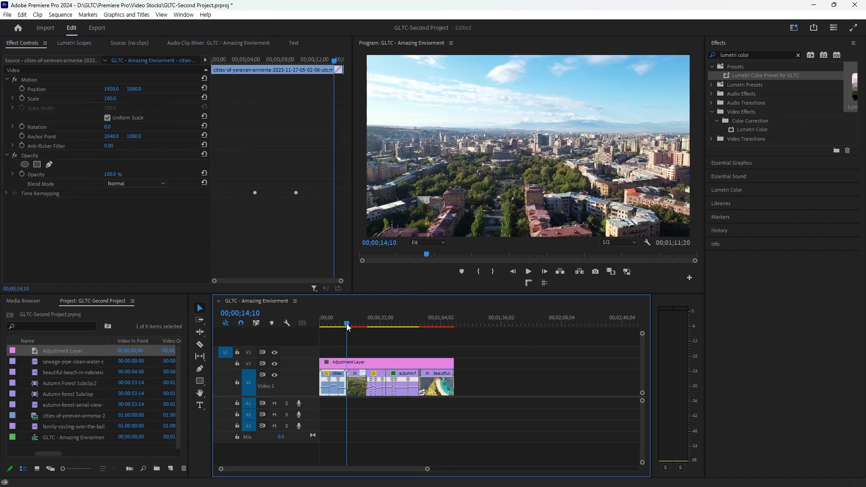
{"action": "left_click", "coordinate": [345, 361]}
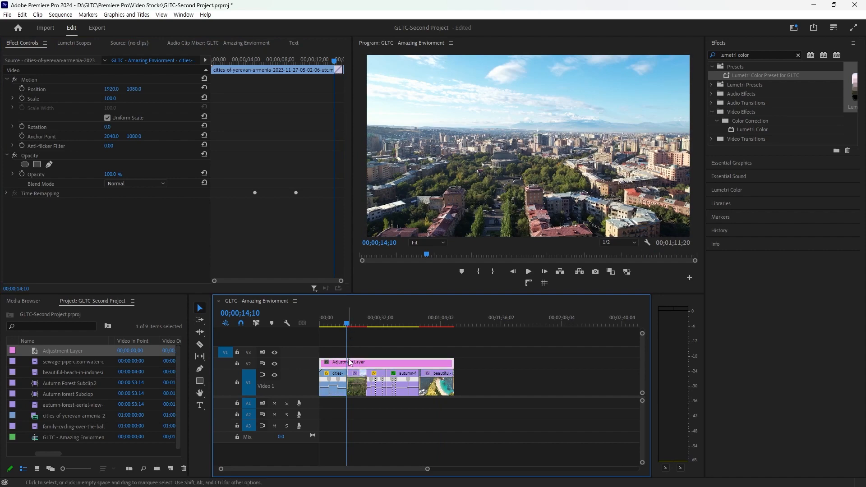
{"action": "key", "text": "="}
{"action": "key", "text": "="}
{"action": "key", "text": "="}
{"action": "key", "text": "ctrl+k"}
{"action": "left_click_drag", "start_coordinate": [328, 361], "coordinate": [413, 362]}
Step: Apply Lumetri Color Preset for GLTC to the adjustment layer segment above the cities-of-yerevan clip
{"action": "scroll", "coordinate": [402, 354], "scroll_direction": "down", "scroll_amount": 5}
{"action": "left_click_drag", "start_coordinate": [810, 76], "coordinate": [351, 363]}
{"action": "left_click_drag", "start_coordinate": [344, 324], "coordinate": [333, 327]}
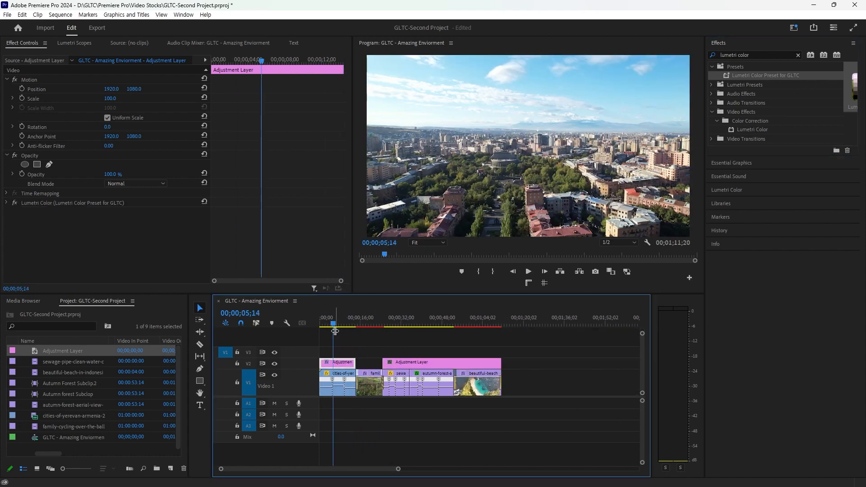
{"action": "left_click", "coordinate": [370, 350]}
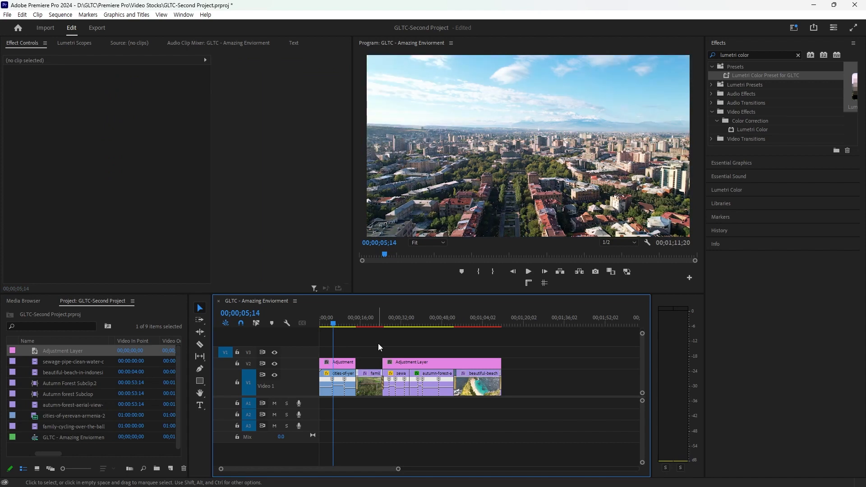
{"action": "left_click_drag", "start_coordinate": [766, 75], "coordinate": [349, 366]}
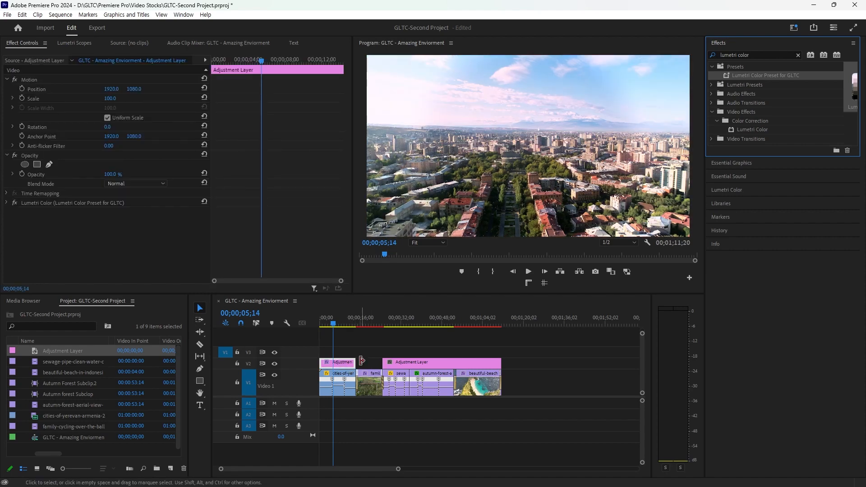
Step: Apply Lumetri Color Preset for GLTC to the adjustment layer segment above the sewage-pipe, autumn-forest and beautiful-beach clips, and preview it over the beach
{"action": "left_click_drag", "start_coordinate": [344, 366], "coordinate": [372, 347]}
{"action": "key", "text": "ctrl+z"}
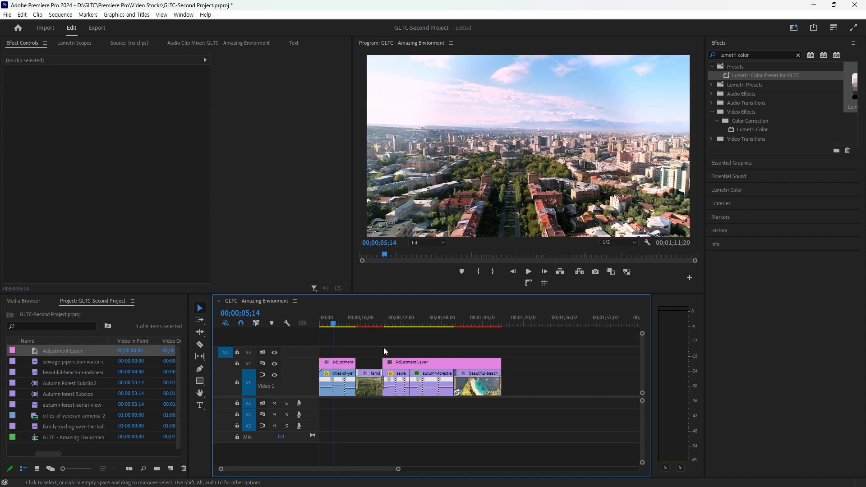
{"action": "left_click", "coordinate": [392, 321]}
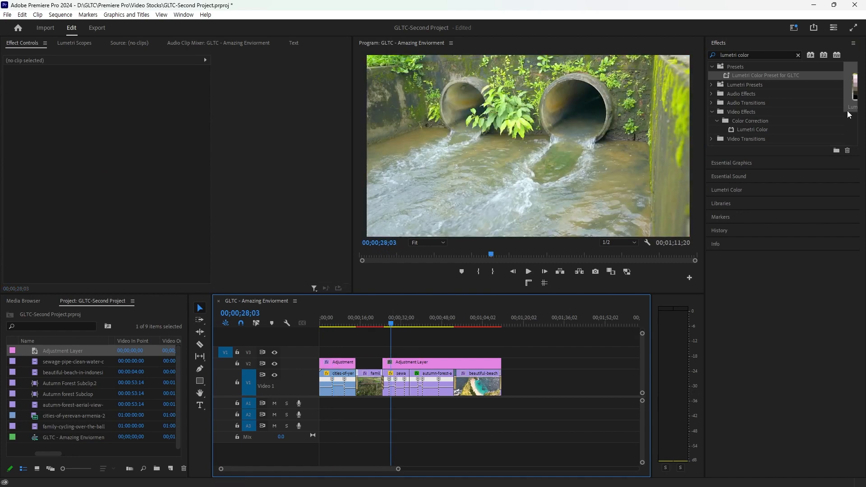
{"action": "left_click_drag", "start_coordinate": [852, 90], "coordinate": [456, 363]}
{"action": "left_click_drag", "start_coordinate": [413, 315], "coordinate": [464, 311]}
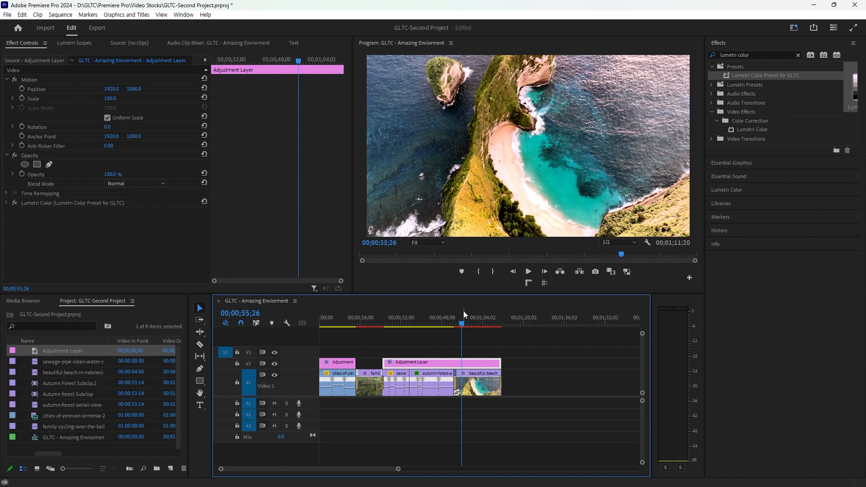
Step: Inspect the Vignette settings of the second adjustment layer's Lumetri Color effect and preview the grade on the autumn-forest clip
{"action": "left_click", "coordinate": [6, 203]}
{"action": "scroll", "coordinate": [50, 208], "scroll_direction": "down", "scroll_amount": 2}
{"action": "left_click_drag", "start_coordinate": [144, 268], "coordinate": [106, 268]}
{"action": "left_click", "coordinate": [423, 323]}
{"action": "left_click_drag", "start_coordinate": [424, 323], "coordinate": [449, 309]}
Step: Trim the second adjustment layer so it finishes at the end of the autumn-forest clip, leaving the beautiful-beach clip uncovered
{"action": "left_click_drag", "start_coordinate": [512, 364], "coordinate": [469, 367]}
{"action": "mouse_move", "coordinate": [502, 364]}
{"action": "left_mouse_down"}
{"action": "mouse_move", "coordinate": [481, 365]}
{"action": "mouse_move", "coordinate": [501, 364]}
{"action": "left_mouse_up"}
{"action": "left_click_drag", "start_coordinate": [505, 364], "coordinate": [454, 362]}
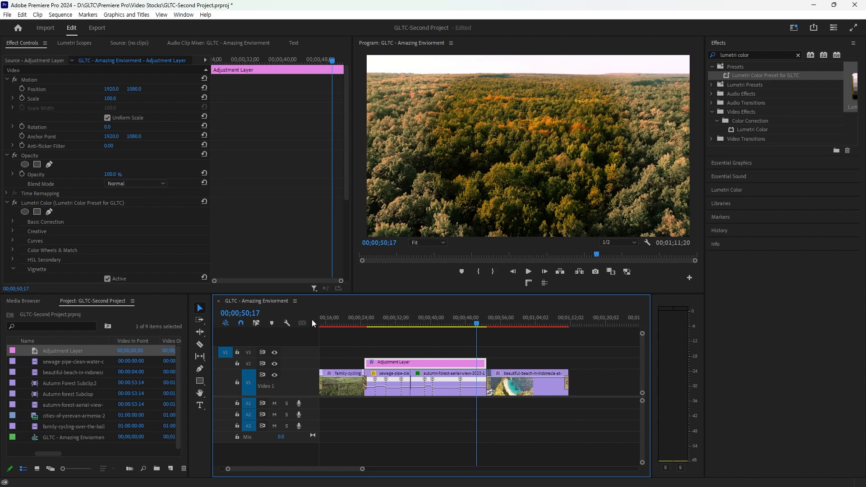
Step: Try a rectangular mask on the adjustment layer's Lumetri Color effect over the sewage-pipe shot, and undo it
{"action": "left_click", "coordinate": [383, 320]}
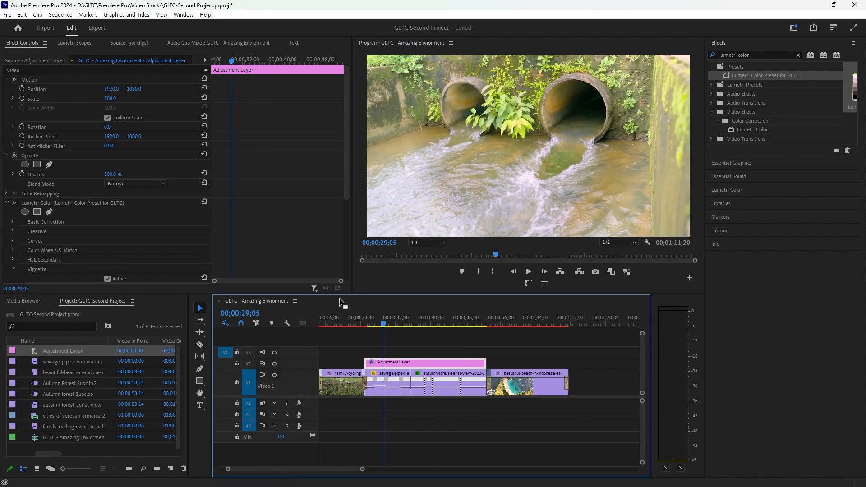
{"action": "left_click", "coordinate": [37, 212]}
{"action": "left_click_drag", "start_coordinate": [534, 157], "coordinate": [393, 173]}
{"action": "left_click_drag", "start_coordinate": [416, 113], "coordinate": [443, 175]}
{"action": "key", "text": "ctrl+z"}
{"action": "key", "text": "ctrl+z"}
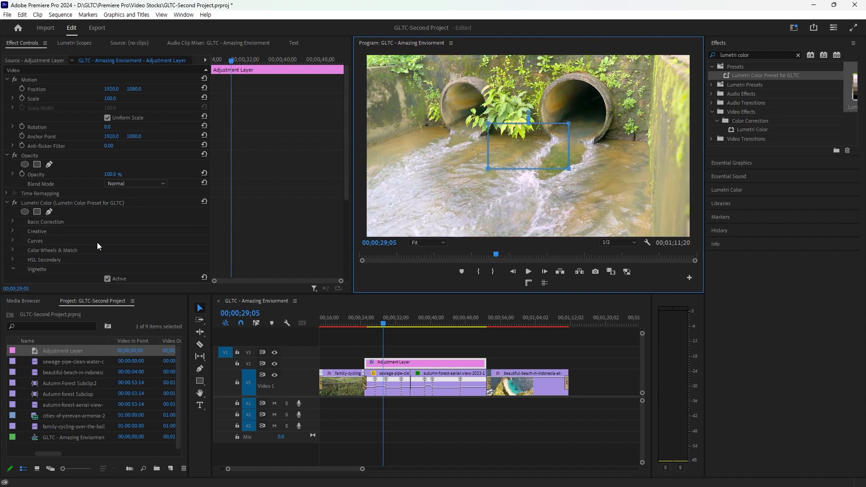
Step: Set the adjustment layer's Lumetri light values to Exposure -3.0, Contrast 150, Highlights 150, Shadows 51, Whites 20 and Blacks 150, and preview the autumn-forest clip
{"action": "left_click", "coordinate": [13, 221]}
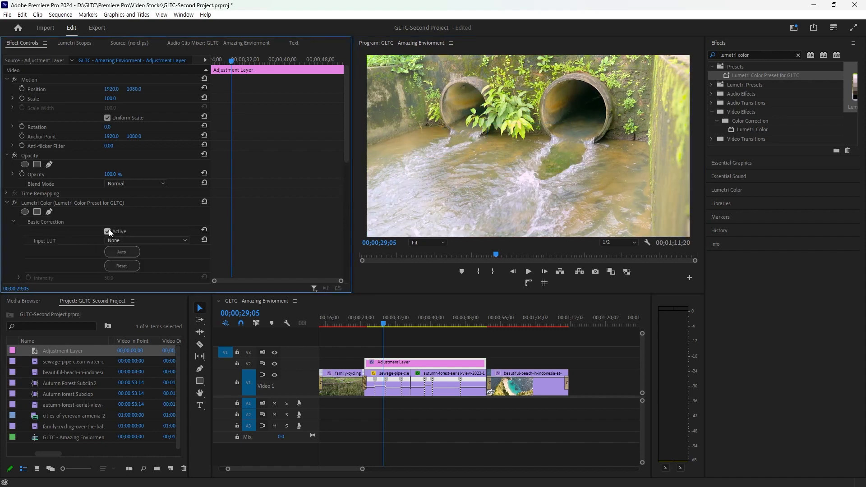
{"action": "scroll", "coordinate": [115, 230], "scroll_direction": "down", "scroll_amount": 2}
{"action": "scroll", "coordinate": [122, 229], "scroll_direction": "down", "scroll_amount": 3}
{"action": "mouse_move", "coordinate": [108, 225]}
{"action": "left_mouse_down"}
{"action": "mouse_move", "coordinate": [139, 226]}
{"action": "mouse_move", "coordinate": [94, 226]}
{"action": "left_mouse_up"}
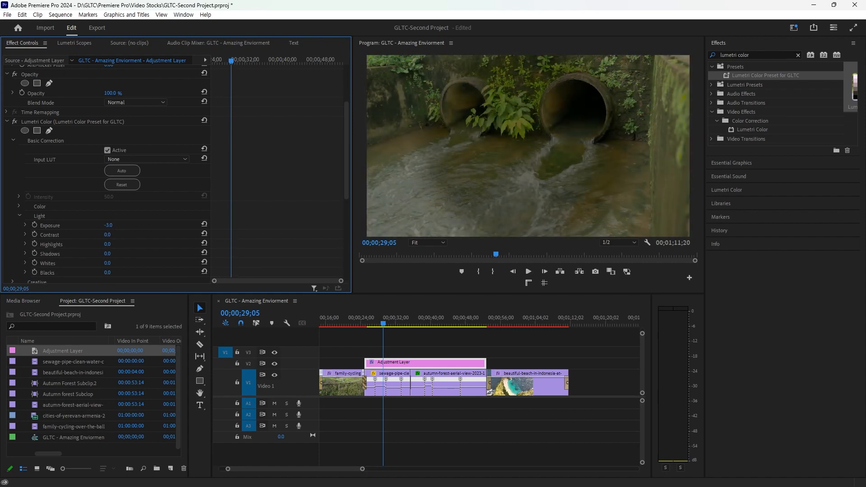
{"action": "left_click_drag", "start_coordinate": [107, 235], "coordinate": [136, 234]}
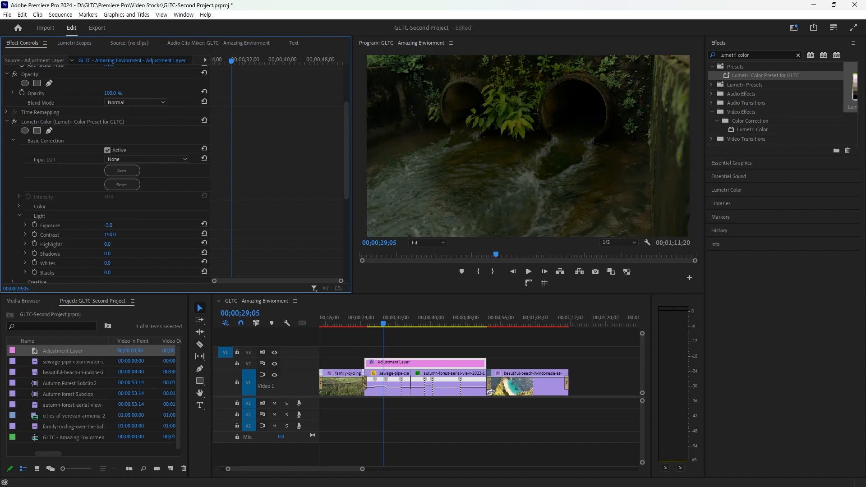
{"action": "left_click_drag", "start_coordinate": [107, 244], "coordinate": [66, 254]}
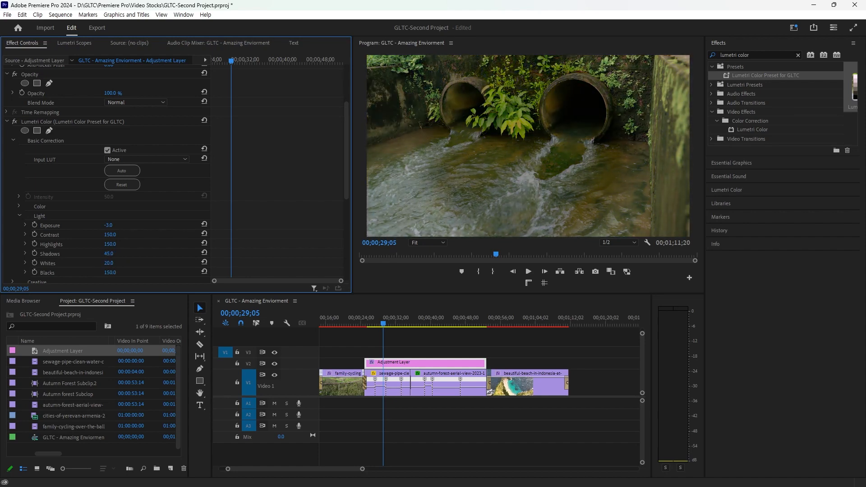
{"action": "left_click_drag", "start_coordinate": [383, 323], "coordinate": [464, 323]}
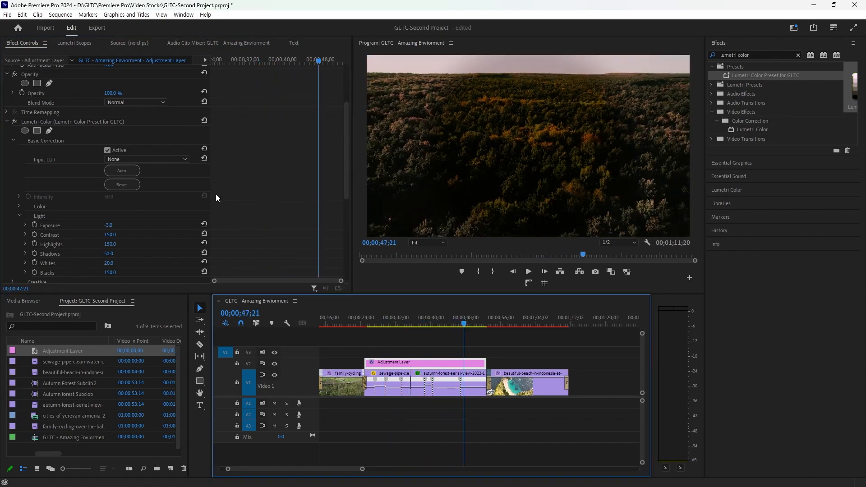
Step: Delete the modified Lumetri Color effect from the second adjustment layer and reapply Lumetri Color Preset for GLTC to it
{"action": "left_click", "coordinate": [99, 122]}
{"action": "key", "text": "Delete"}
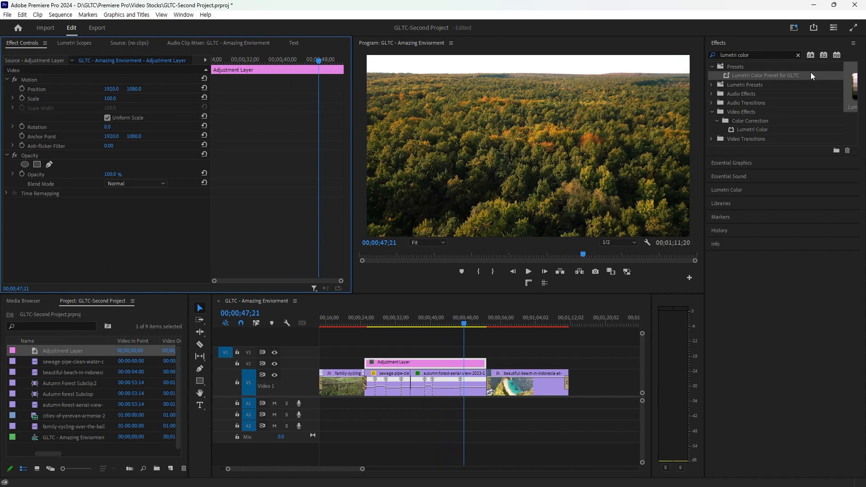
{"action": "left_click_drag", "start_coordinate": [194, 226], "coordinate": [164, 231]}
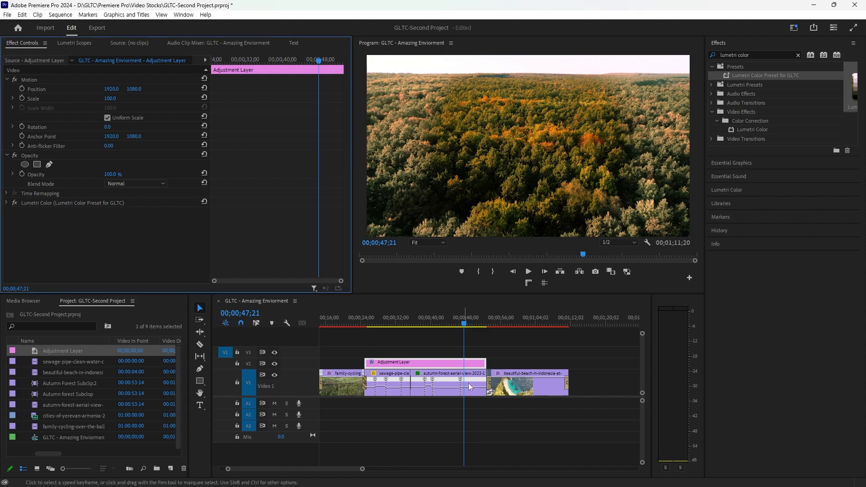
{"action": "left_click", "coordinate": [538, 448]}
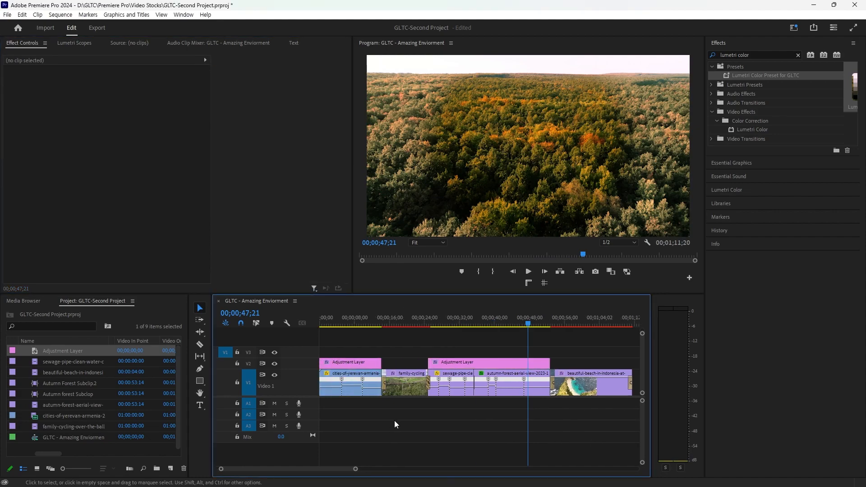